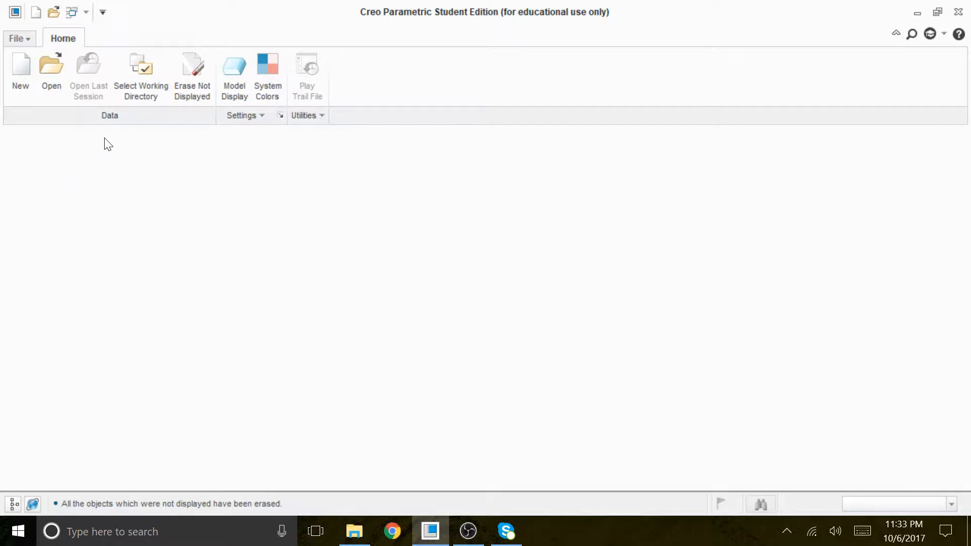
- Create a new solid part named CH7-EX2 using the default template
{"action": "left_click", "coordinate": [19, 72]}
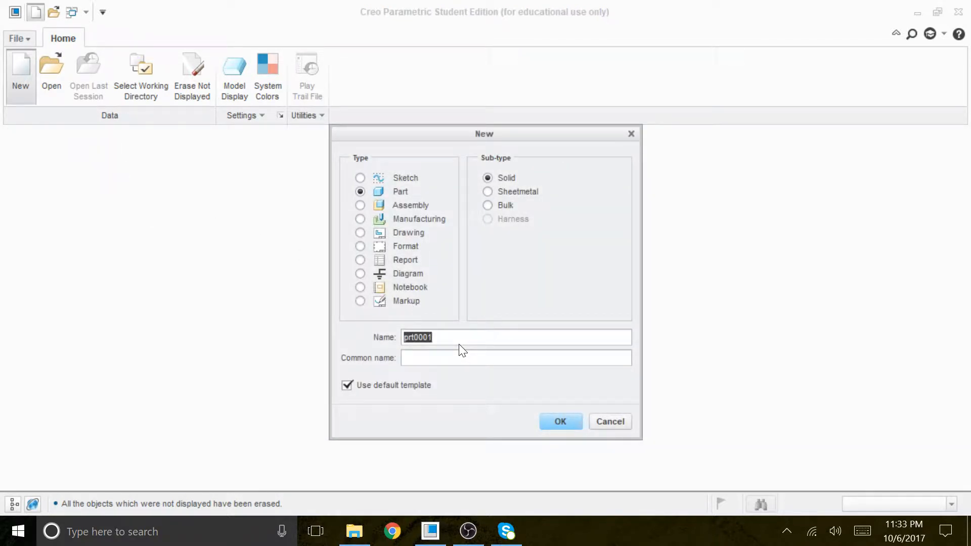
{"action": "type", "text": "CH7-EX2"}
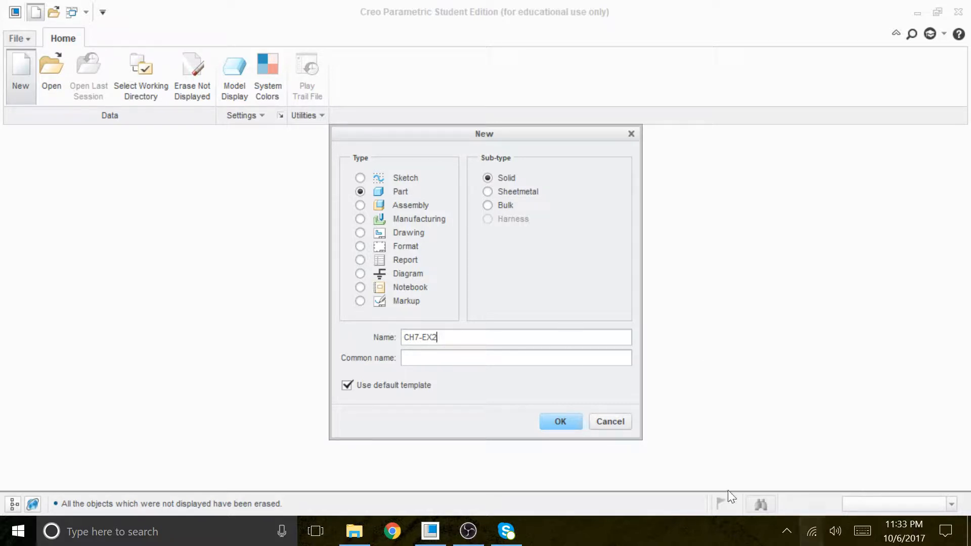
{"action": "left_click", "coordinate": [560, 419]}
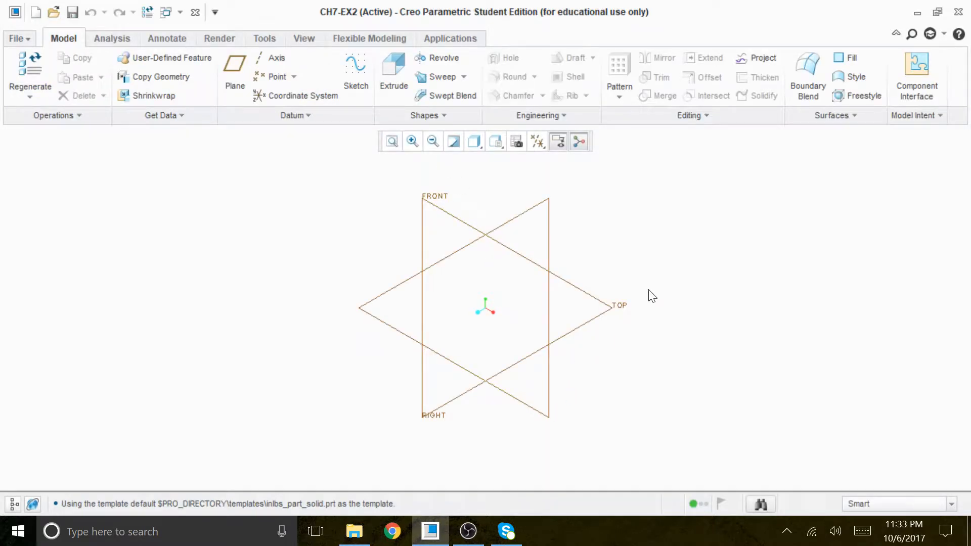
- Start an Extrude with an internal sketch on the FRONT plane, RIGHT plane as right-facing reference, and view the sketch plane square-on
{"action": "key", "text": "ctrl+d"}
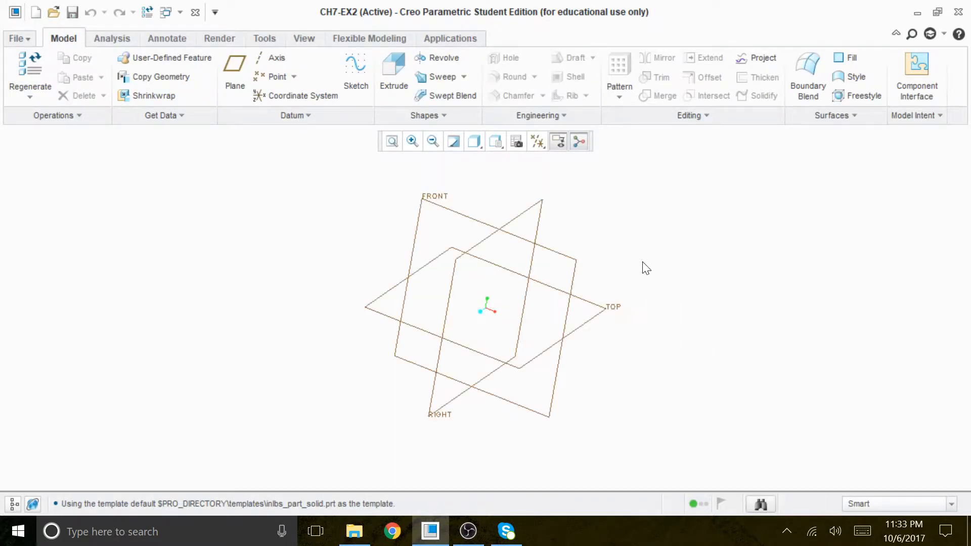
{"action": "left_click", "coordinate": [390, 68]}
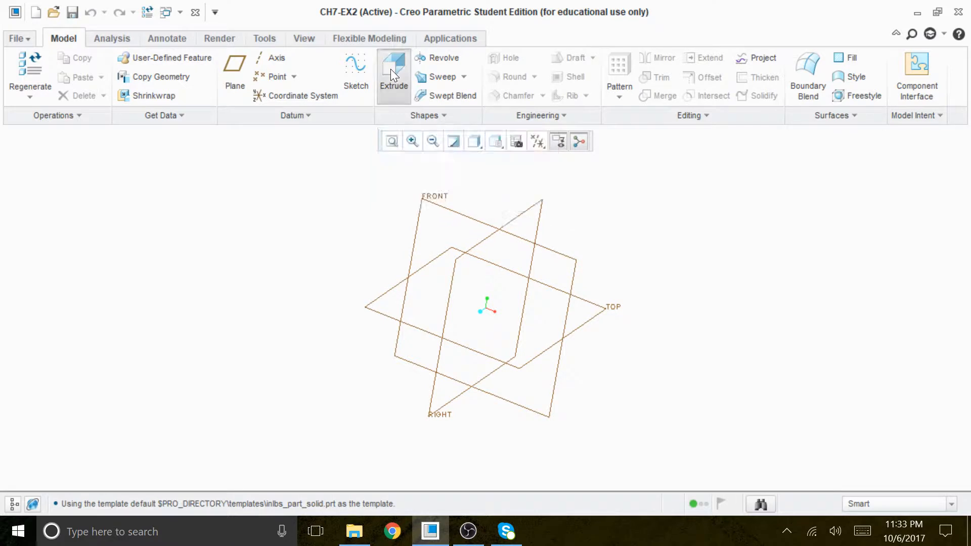
{"action": "left_click", "coordinate": [99, 117]}
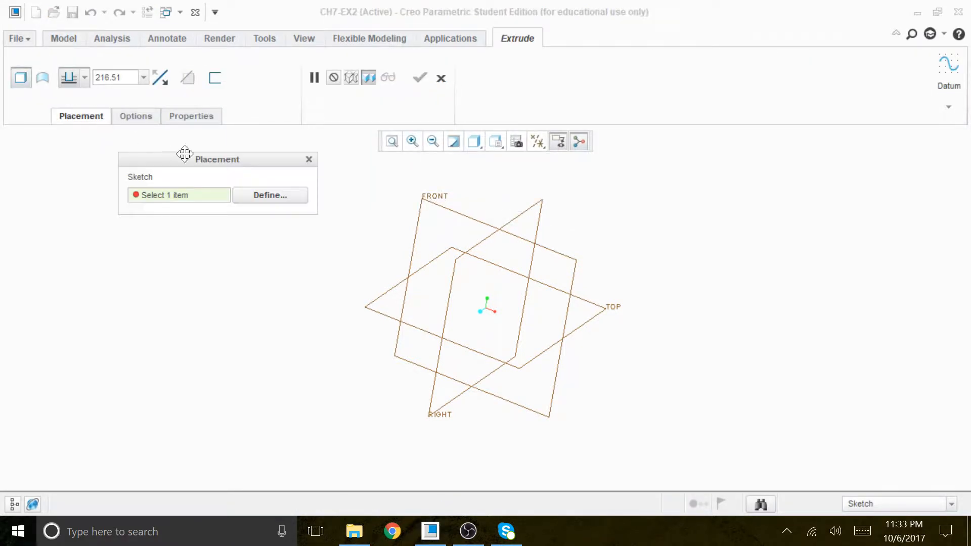
{"action": "left_click", "coordinate": [263, 193]}
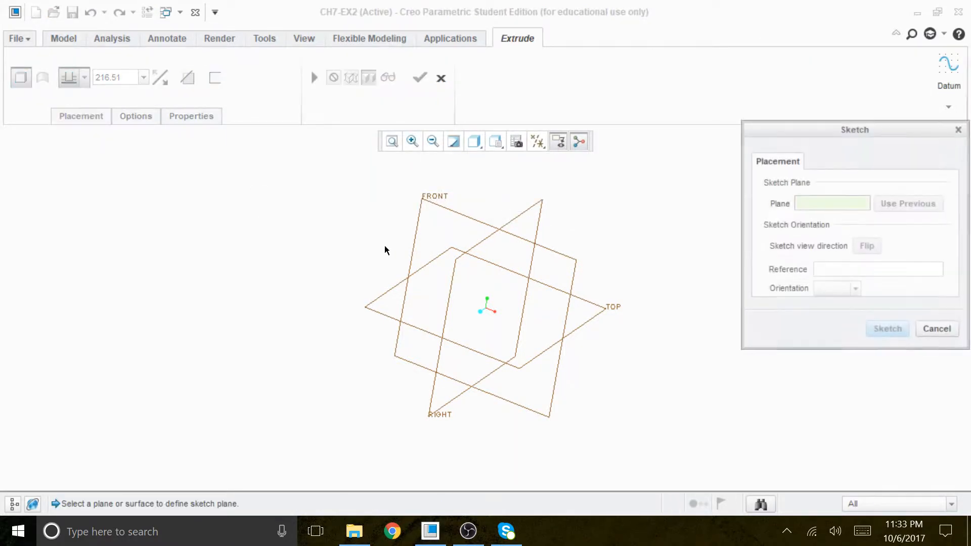
{"action": "left_click", "coordinate": [431, 200]}
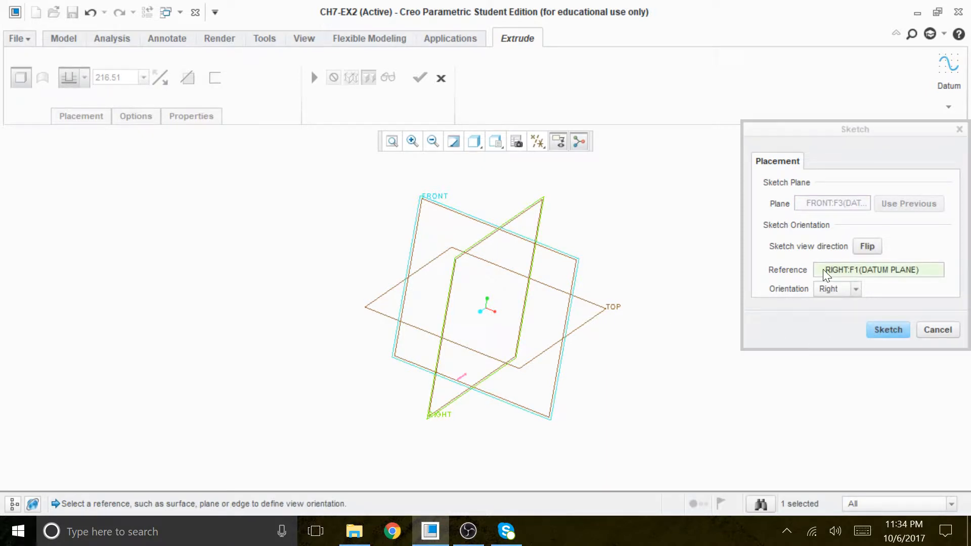
{"action": "left_click", "coordinate": [888, 330]}
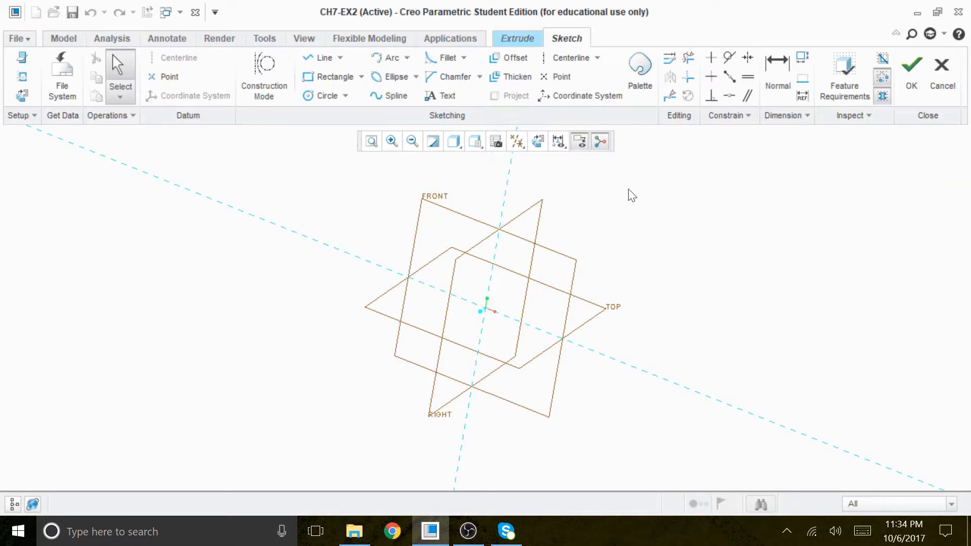
{"action": "left_click", "coordinate": [537, 142]}
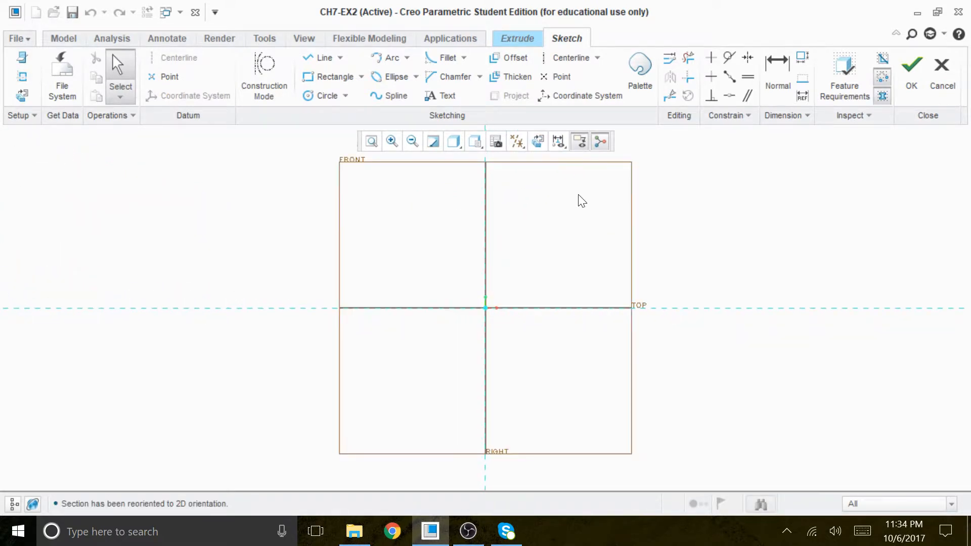
- Turn off the display of all datum features, including the datum planes
{"action": "left_click", "coordinate": [517, 142]}
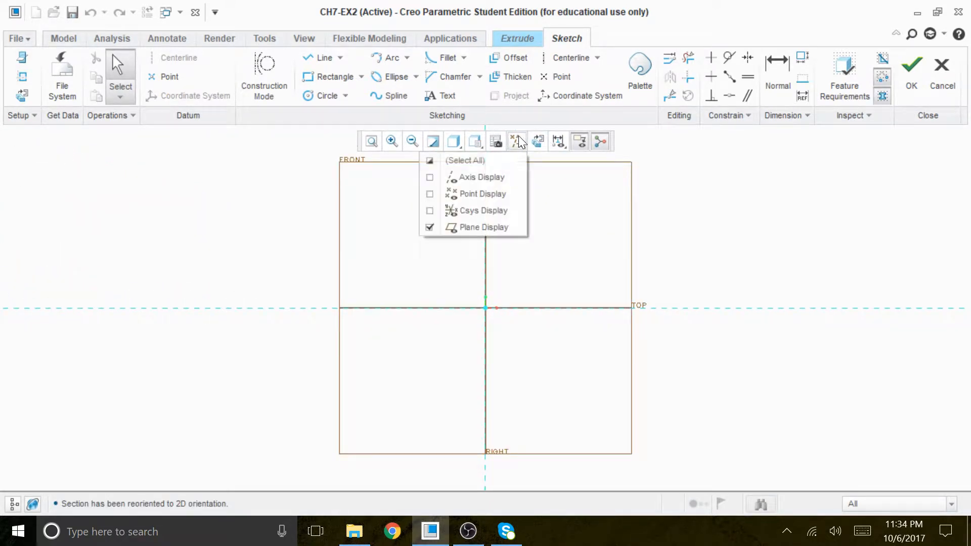
{"action": "left_click", "coordinate": [488, 162]}
{"action": "left_click", "coordinate": [489, 162]}
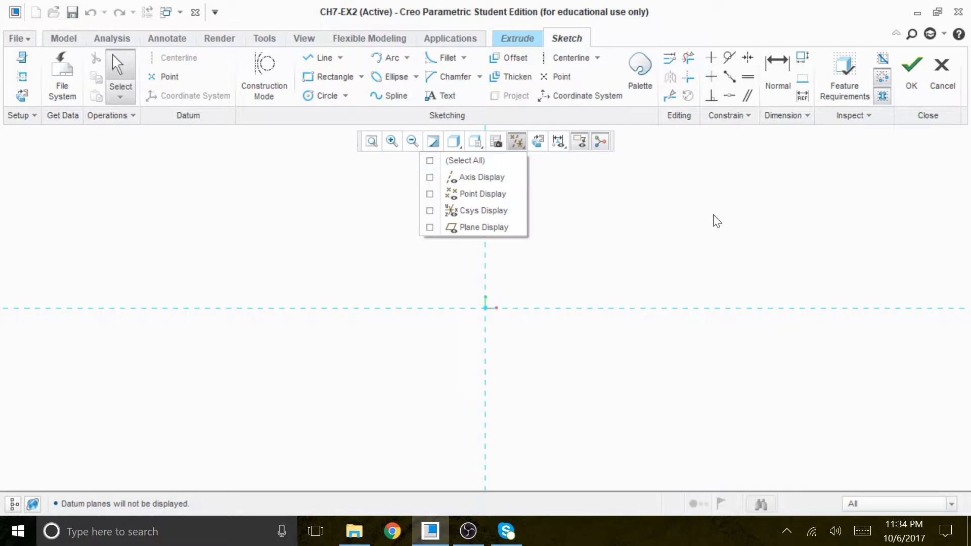
- Draw a vertical centerline through the origin along the vertical sketch reference
{"action": "left_click", "coordinate": [571, 58]}
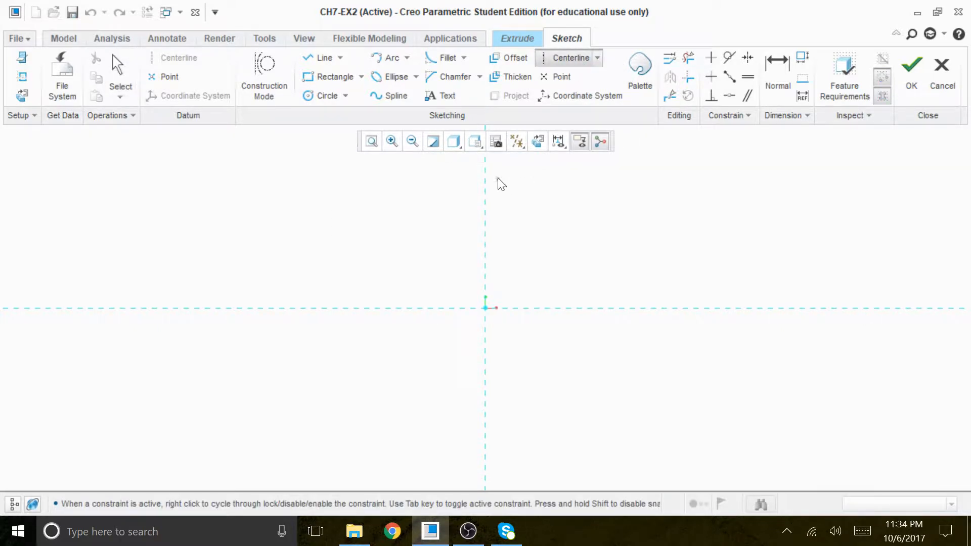
{"action": "left_click", "coordinate": [486, 169]}
{"action": "left_click", "coordinate": [485, 213]}
{"action": "left_click", "coordinate": [306, 307]}
{"action": "left_click", "coordinate": [380, 301]}
{"action": "middle_click", "coordinate": [568, 247]}
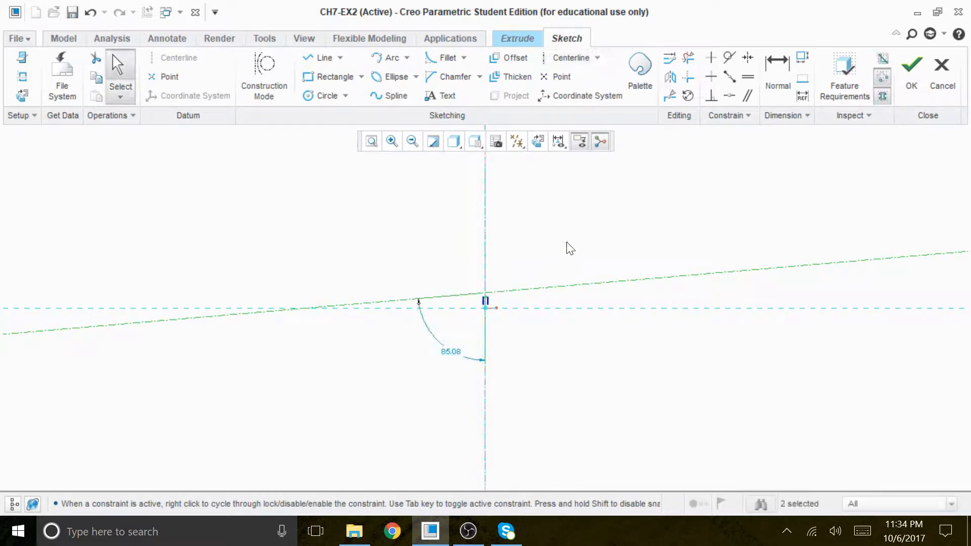
{"action": "left_click", "coordinate": [628, 287]}
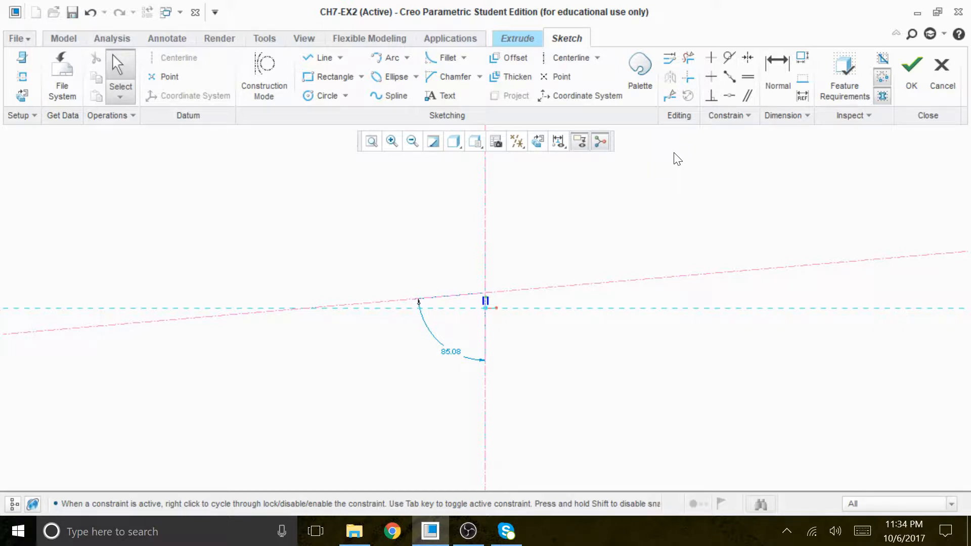
{"action": "left_click", "coordinate": [692, 282]}
{"action": "key", "text": "Delete"}
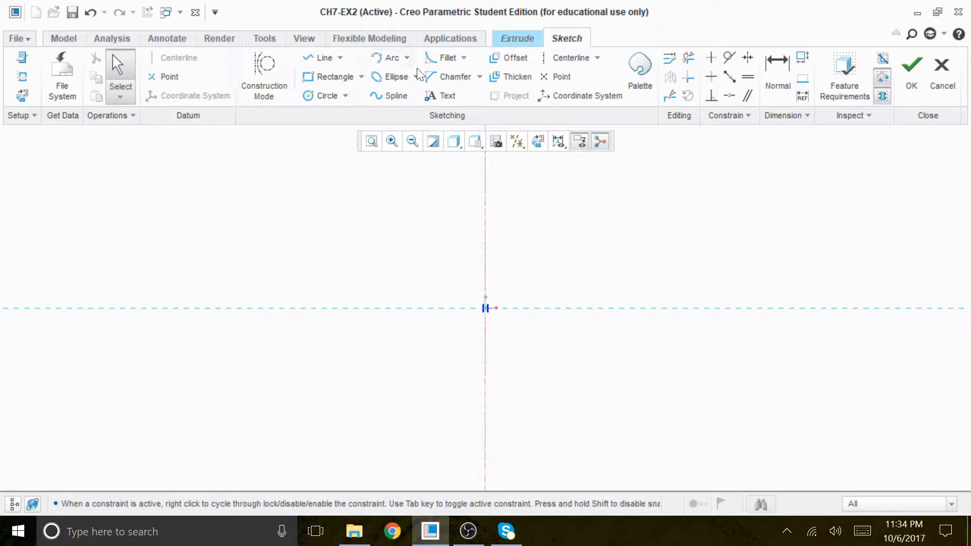
- Draw a horizontal centerline through the origin along the horizontal sketch reference
{"action": "left_click", "coordinate": [569, 57]}
{"action": "left_click", "coordinate": [372, 308]}
{"action": "left_click", "coordinate": [478, 307]}
{"action": "middle_click", "coordinate": [478, 307]}
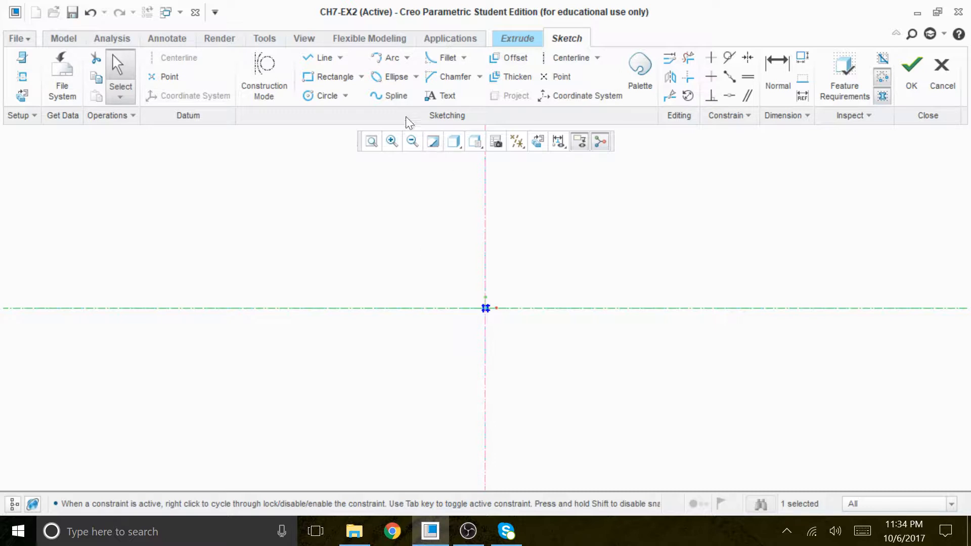
- Sketch a rectangle about 652 by 65, symmetric about the vertical centerline with its lower edge on the horizontal centerline
{"action": "left_click", "coordinate": [331, 76]}
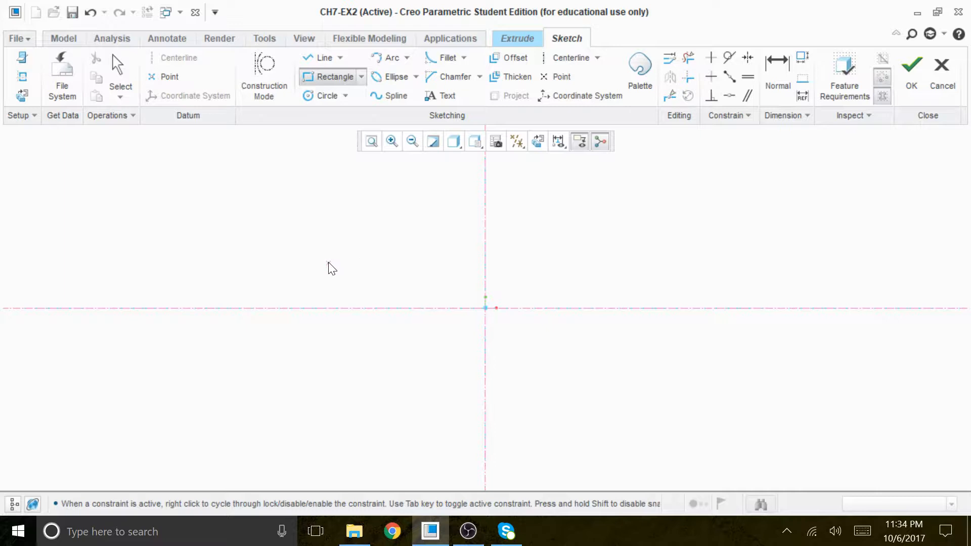
{"action": "left_click", "coordinate": [298, 271]}
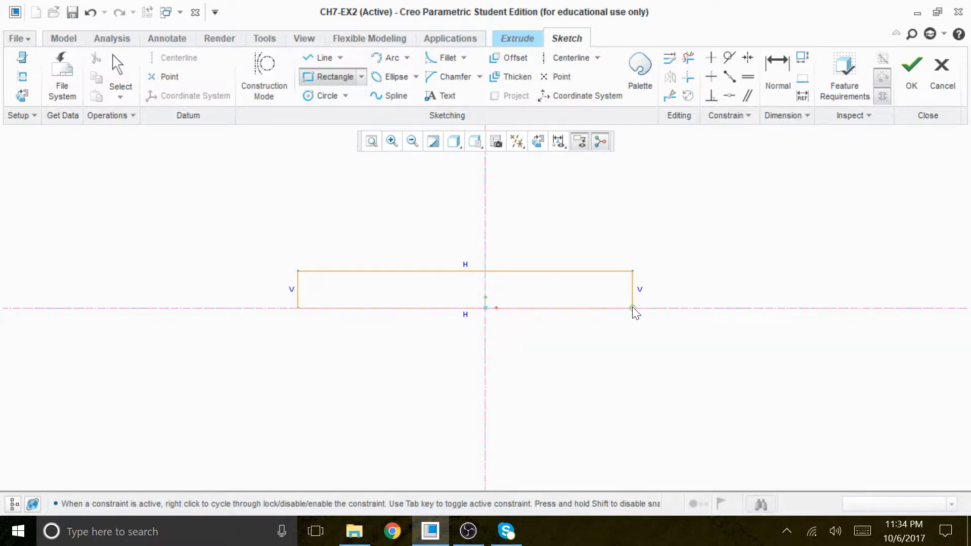
{"action": "left_click", "coordinate": [672, 308]}
{"action": "middle_click", "coordinate": [731, 293]}
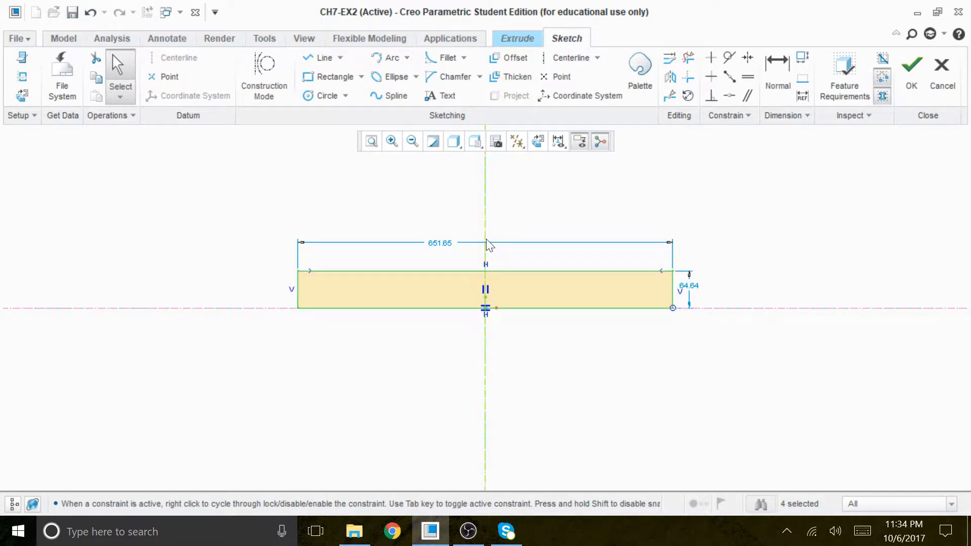
- Set the rectangle's width to 216 and its height to 20
{"action": "double_click", "coordinate": [448, 245]}
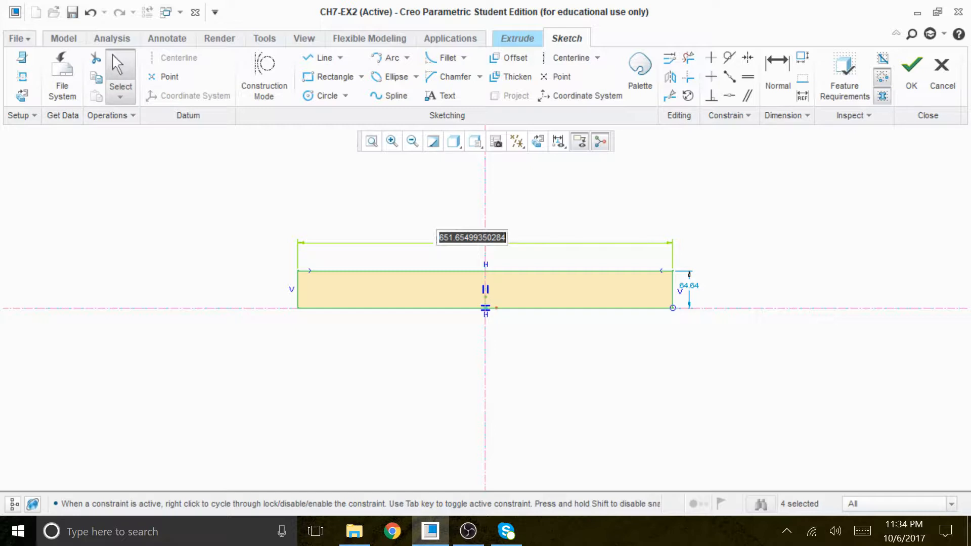
{"action": "type", "text": "216"}
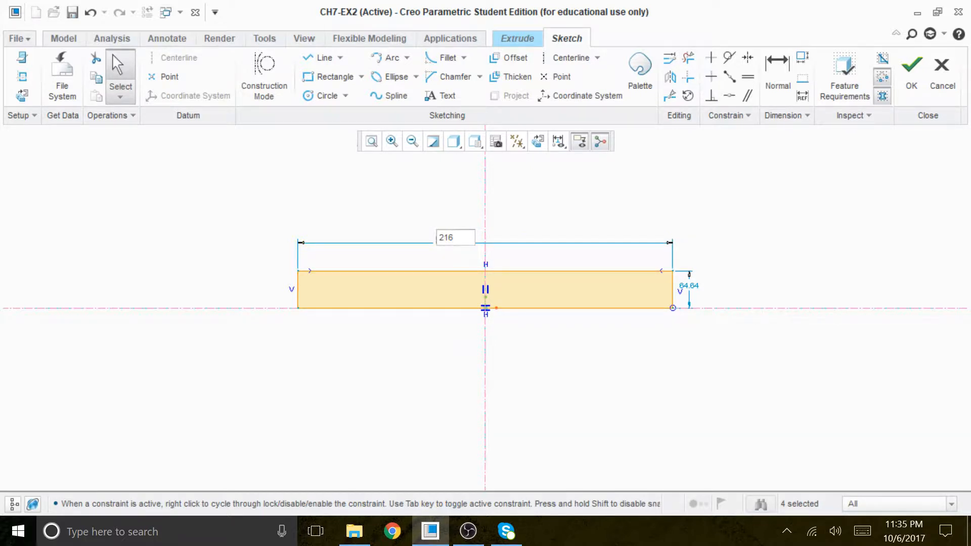
{"action": "key", "text": "Return"}
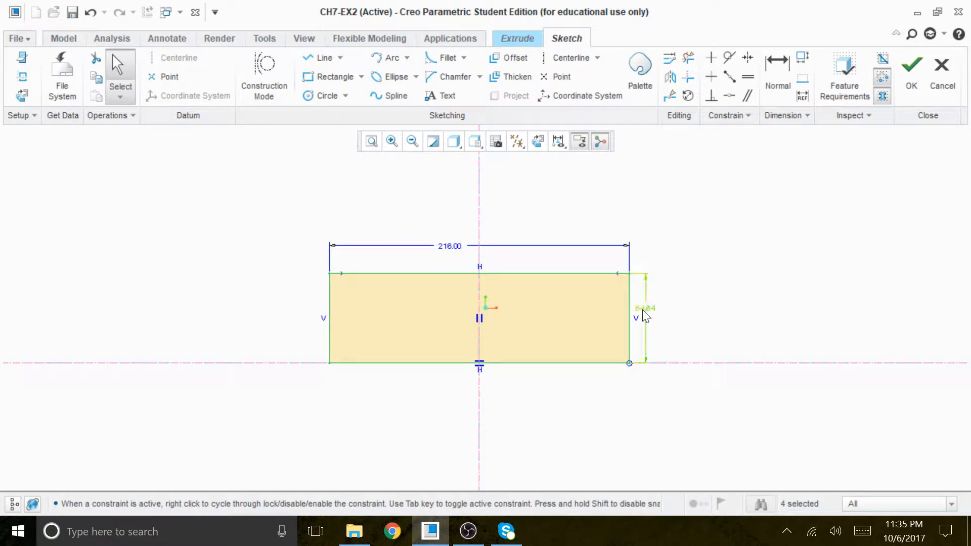
{"action": "double_click", "coordinate": [643, 310]}
{"action": "type", "text": "20"}
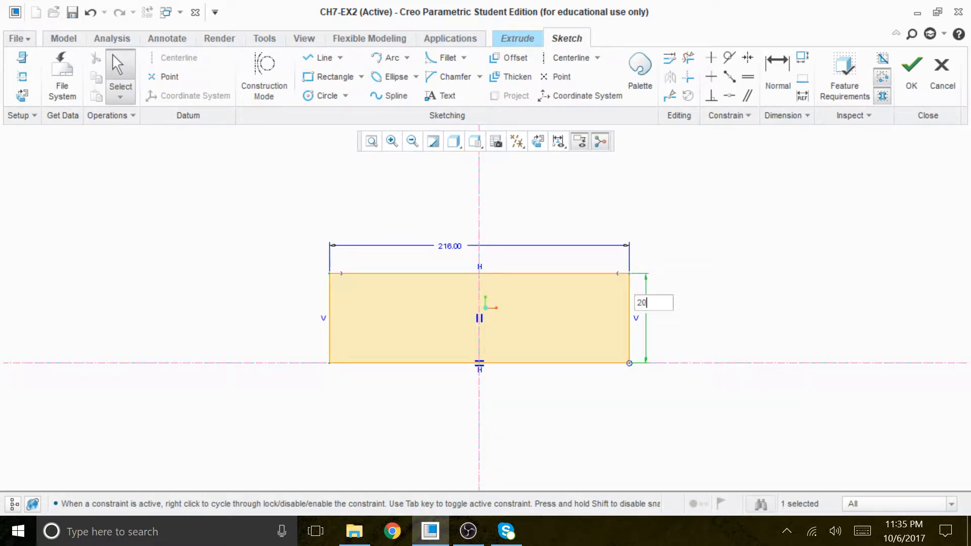
{"action": "key", "text": "Return"}
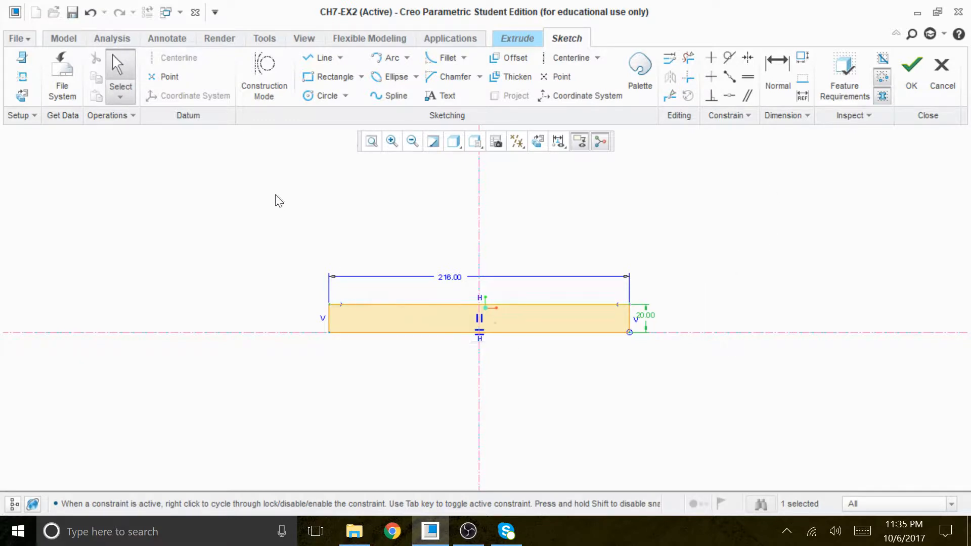
- Sketch a second rectangle about 119 by 12.5 directly below the first one's lower edge, symmetric about the vertical centerline
{"action": "left_click", "coordinate": [333, 77]}
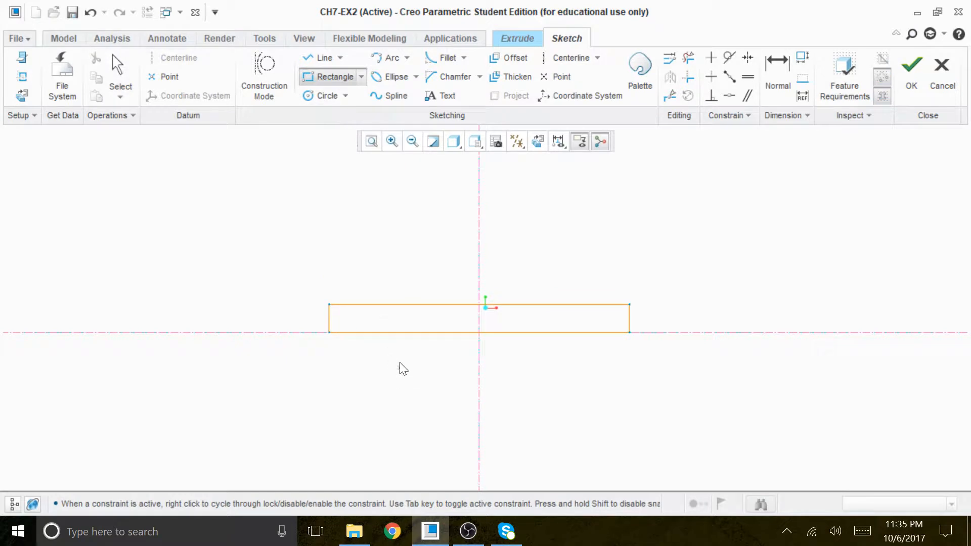
{"action": "left_click", "coordinate": [397, 332]}
{"action": "left_click", "coordinate": [563, 350]}
{"action": "middle_click", "coordinate": [596, 394]}
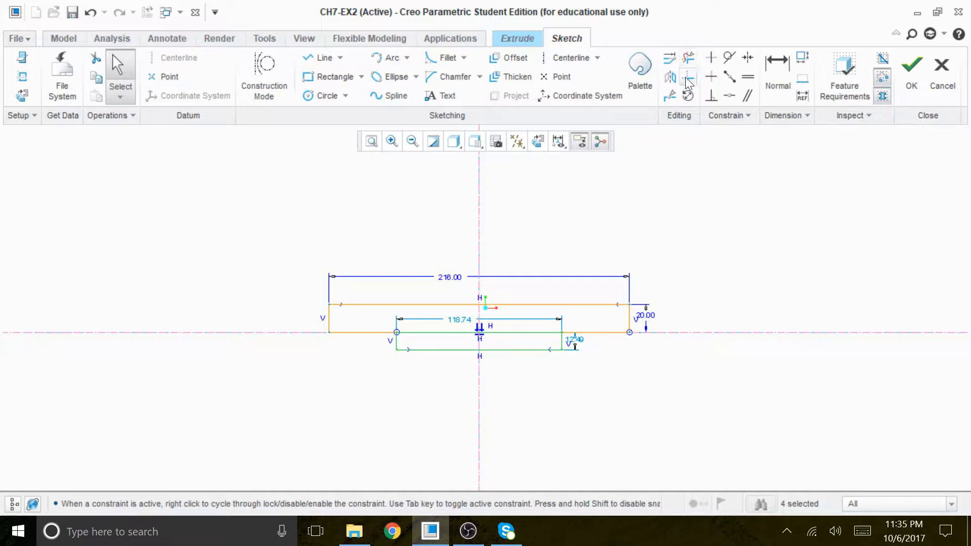
- Set the lower rectangle's width to 102
{"action": "double_click", "coordinate": [462, 321]}
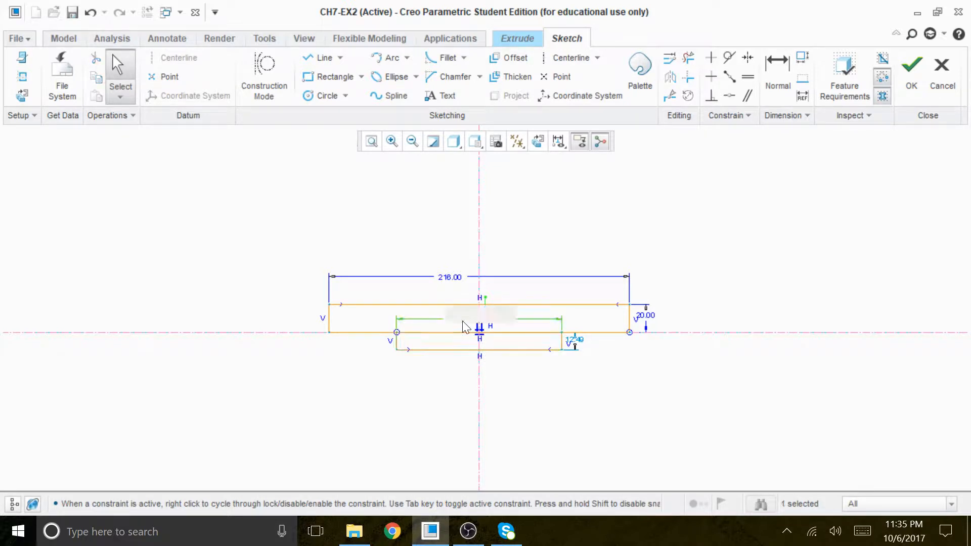
{"action": "type", "text": "102"}
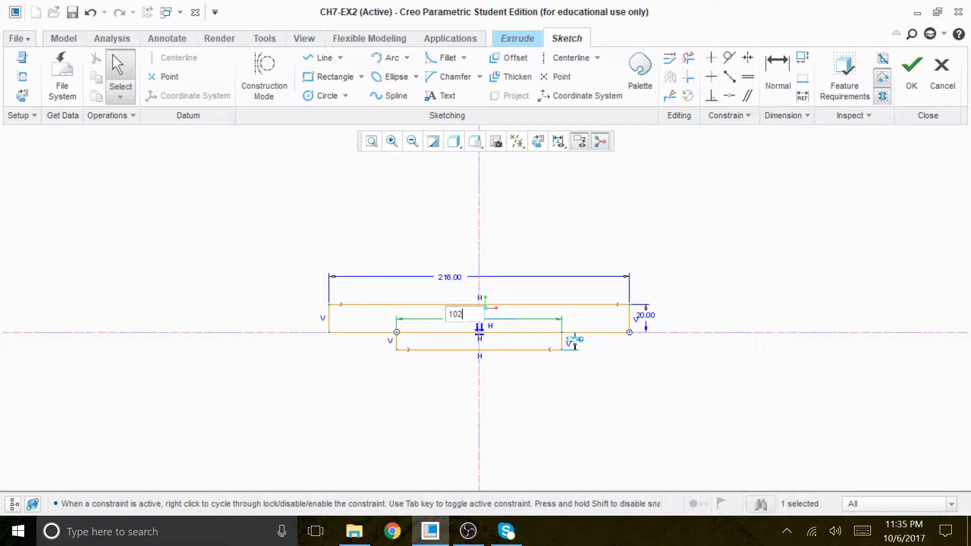
{"action": "key", "text": "Return"}
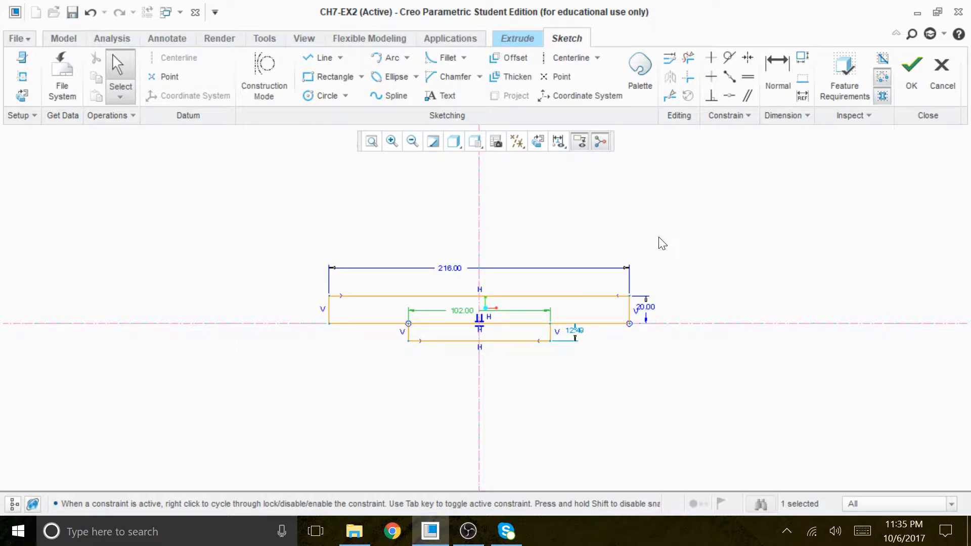
- Dimension the overall height from the upper rectangle's top edge to the lower rectangle's bottom edge as 29
{"action": "left_click", "coordinate": [776, 68]}
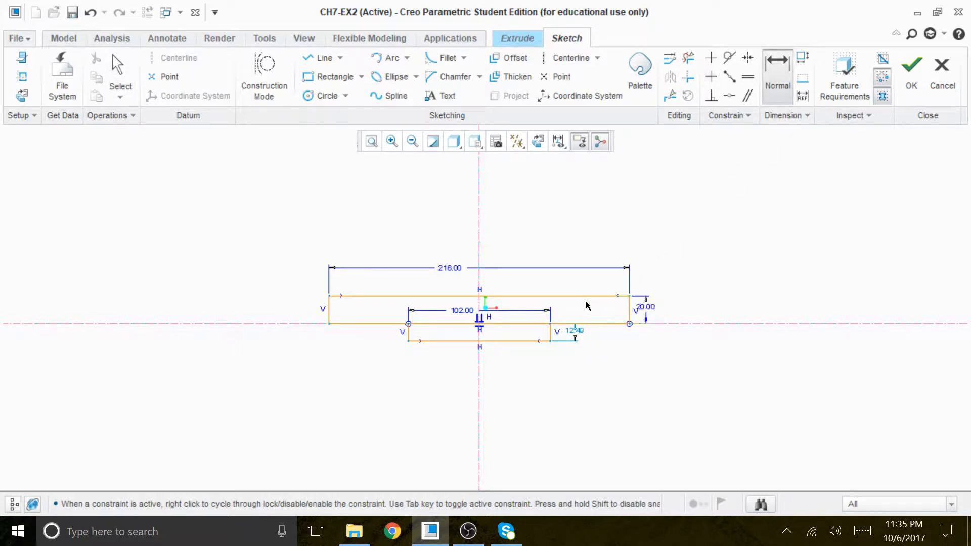
{"action": "scroll", "coordinate": [588, 306], "scroll_direction": "up", "scroll_amount": 1}
{"action": "left_click", "coordinate": [611, 292]}
{"action": "left_click", "coordinate": [516, 348]}
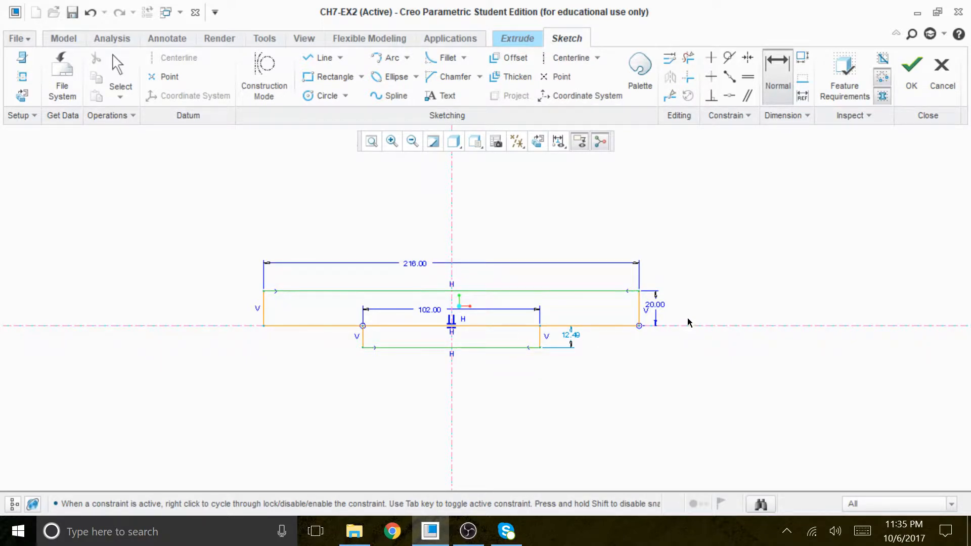
{"action": "middle_click", "coordinate": [682, 319]}
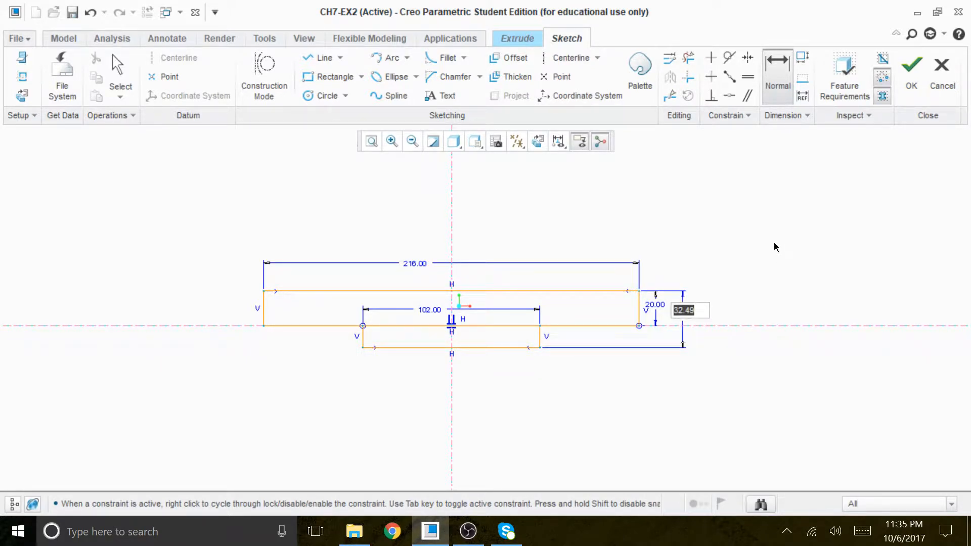
{"action": "type", "text": "29"}
{"action": "key", "text": "Return"}
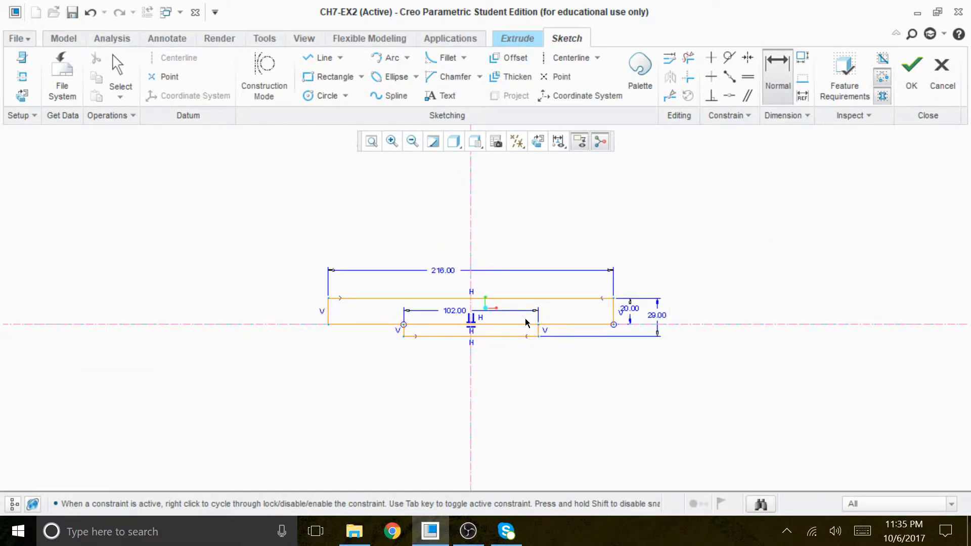
{"action": "scroll", "coordinate": [526, 324], "scroll_direction": "up", "scroll_amount": 3}
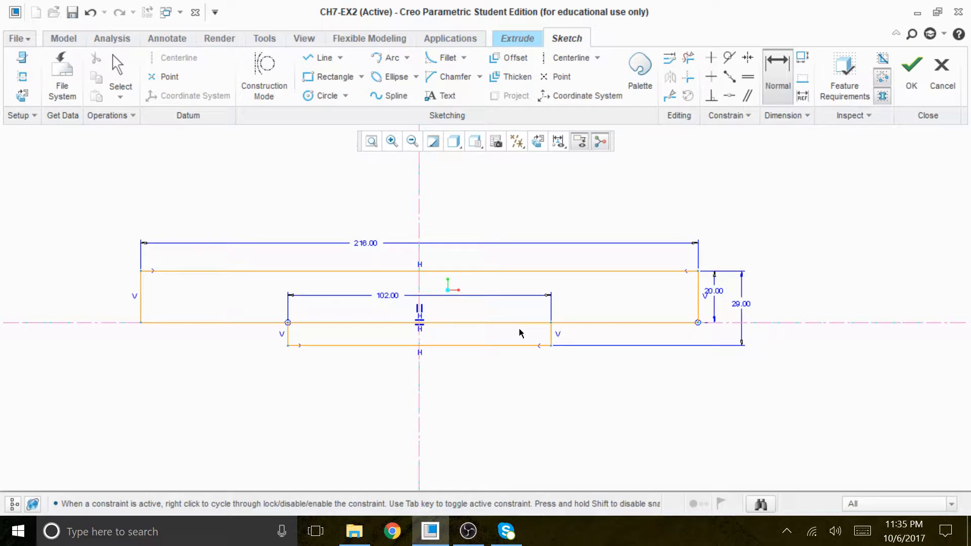
- Trim away the shared edge segments between the two rectangles so they form one closed stepped profile
{"action": "left_click", "coordinate": [688, 58]}
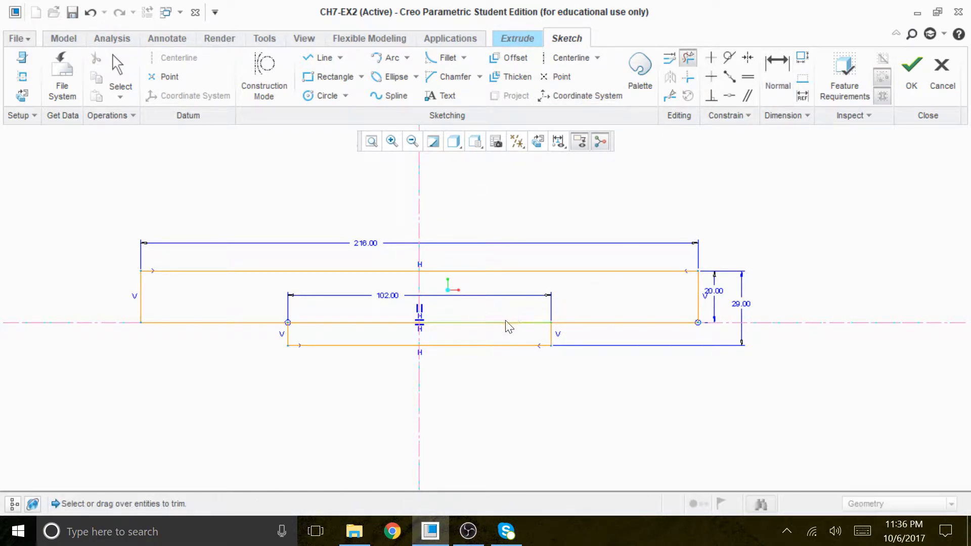
{"action": "mouse_move", "coordinate": [509, 307]}
{"action": "left_mouse_down"}
{"action": "mouse_move", "coordinate": [506, 333]}
{"action": "mouse_move", "coordinate": [502, 309]}
{"action": "left_mouse_up"}
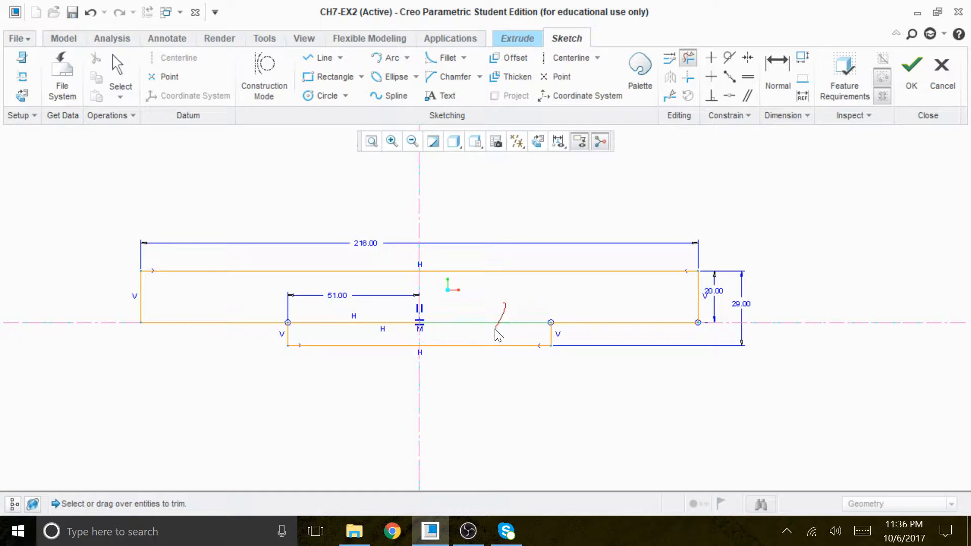
{"action": "left_click_drag", "start_coordinate": [403, 313], "coordinate": [377, 335]}
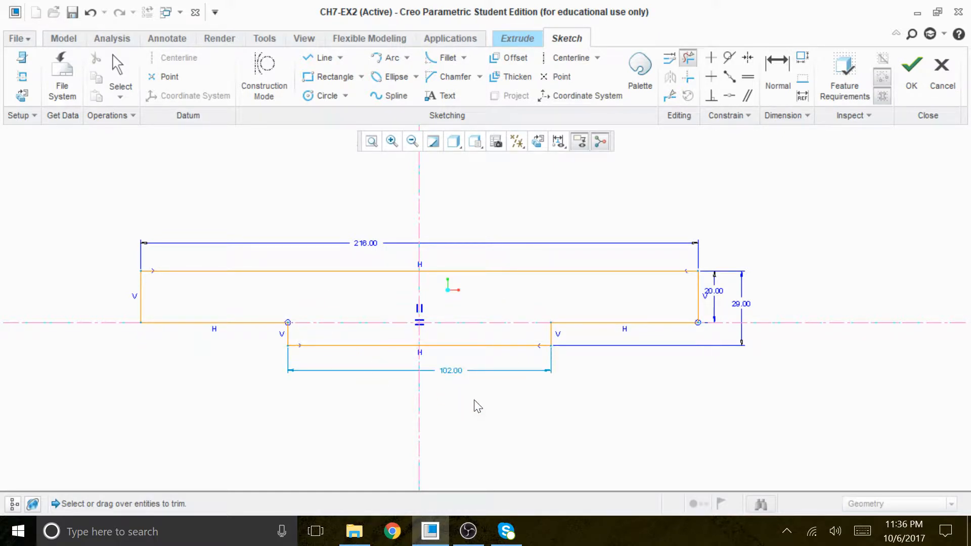
{"action": "middle_click", "coordinate": [534, 422]}
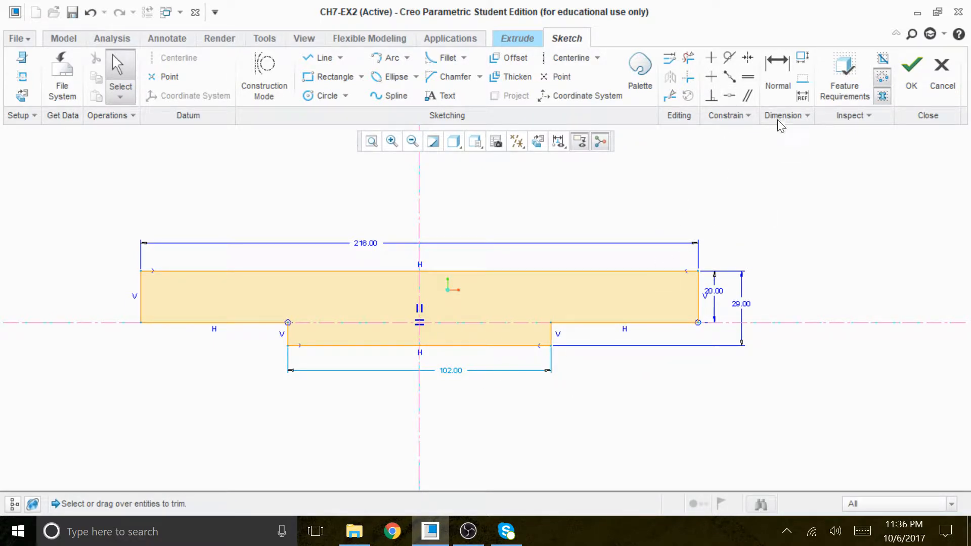
- Dimension the right-hand underside edge of the wide section as 57
{"action": "left_click", "coordinate": [777, 67]}
{"action": "left_click", "coordinate": [659, 326]}
{"action": "middle_click", "coordinate": [644, 364]}
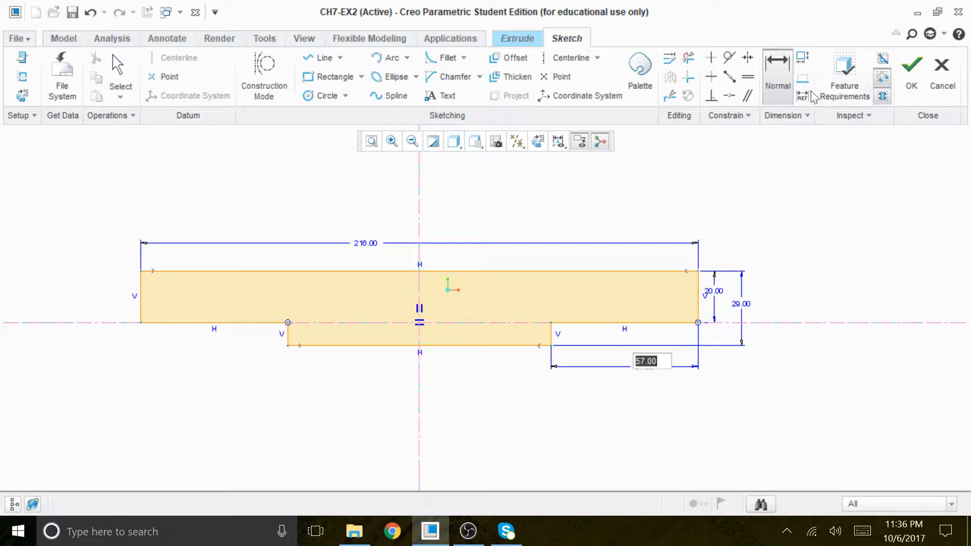
{"action": "key", "text": "Return"}
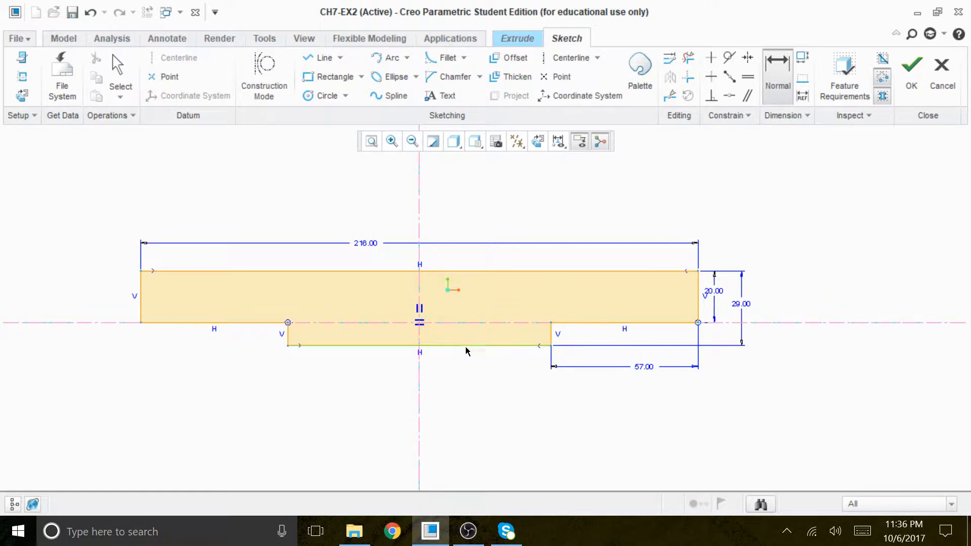
- Dimension the lower section's bottom edge as 102 and resolve the conflict by deleting the 57 dimension
{"action": "middle_click", "coordinate": [441, 392]}
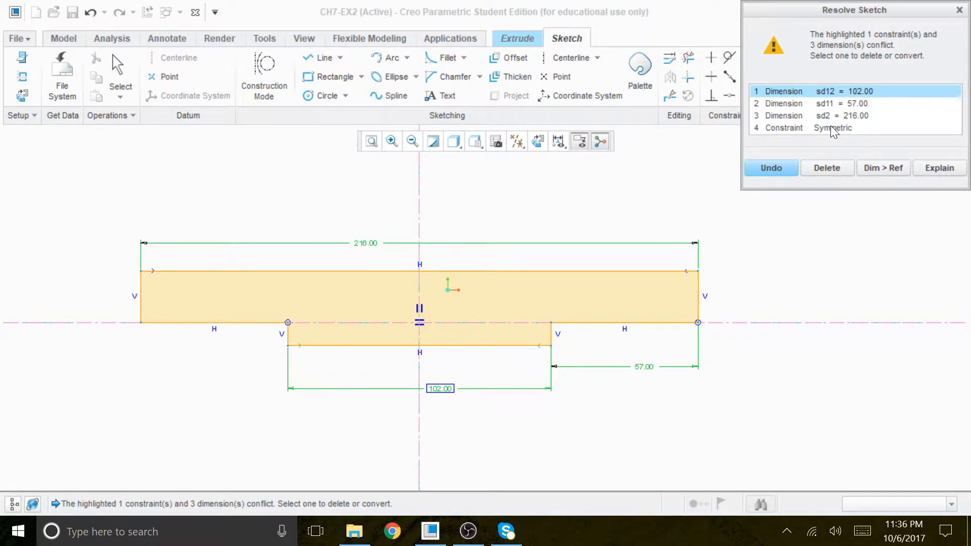
{"action": "left_click", "coordinate": [845, 104]}
{"action": "left_click", "coordinate": [826, 168]}
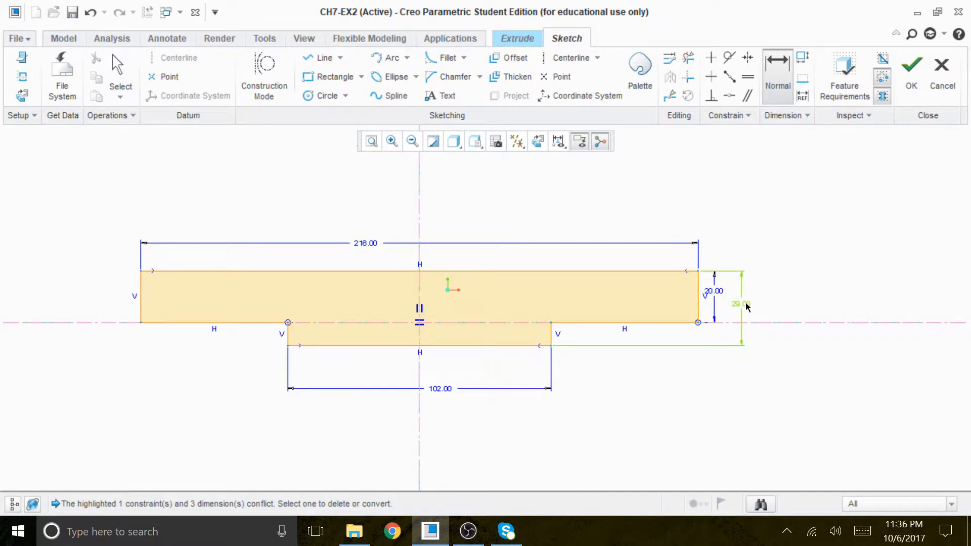
- Finish the stepped profile sketch and extrude it to a depth of 102
{"action": "left_click", "coordinate": [910, 76]}
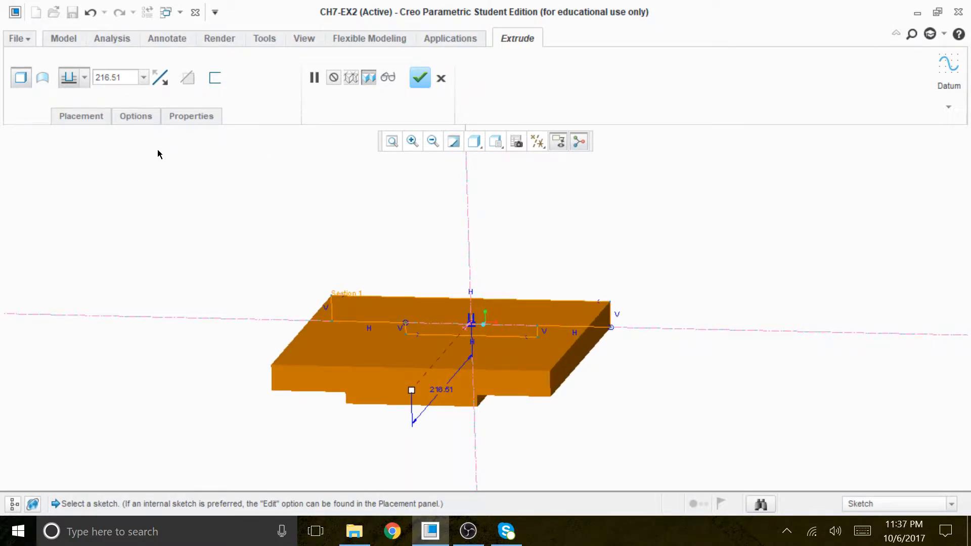
{"action": "double_click", "coordinate": [109, 77]}
{"action": "type", "text": "1"}
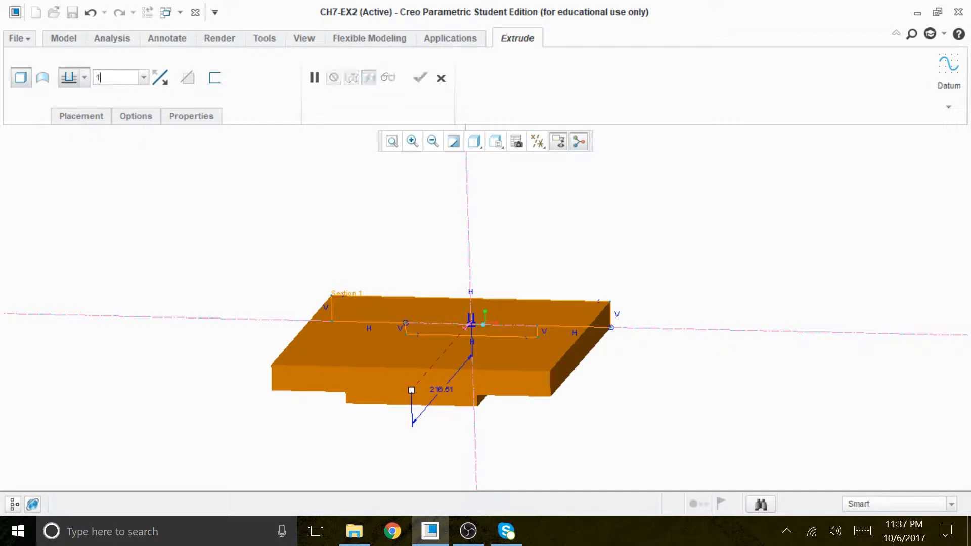
{"action": "type", "text": "02"}
{"action": "key", "text": "Return"}
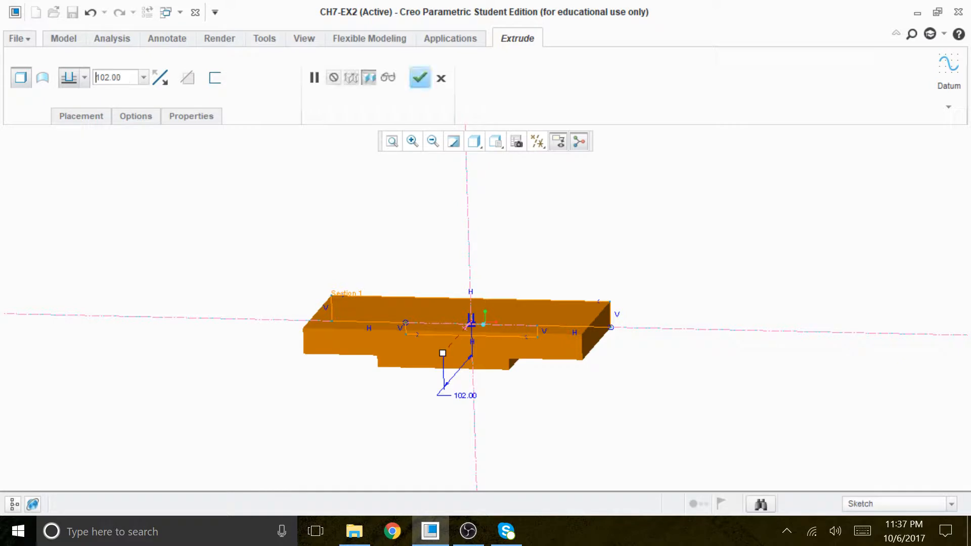
{"action": "middle_click_drag", "start_coordinate": [656, 288], "coordinate": [628, 329]}
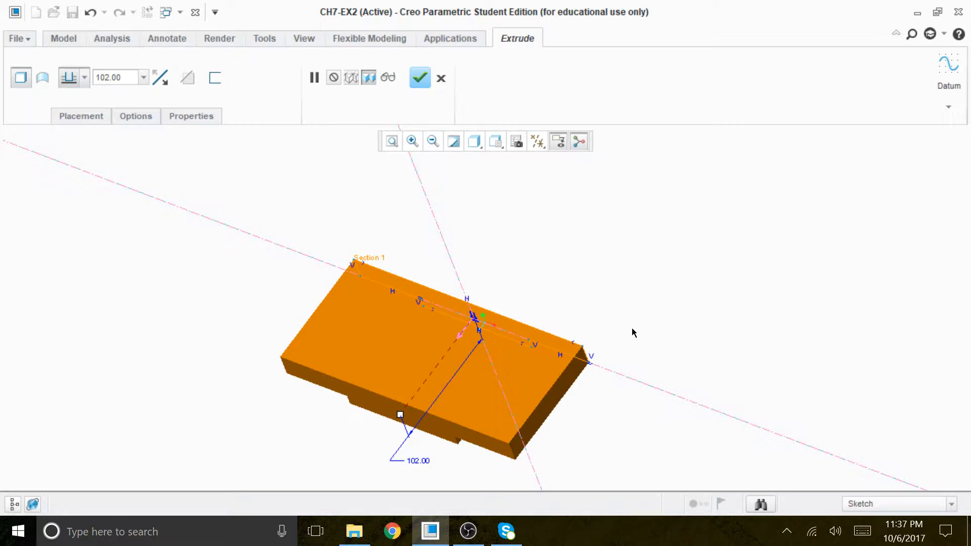
{"action": "left_click", "coordinate": [421, 80]}
- Start a second extrude with its sketch on the stepped end face, using the plate's upper surface as the Top orientation reference
{"action": "middle_click_drag", "start_coordinate": [654, 321], "coordinate": [593, 319]}
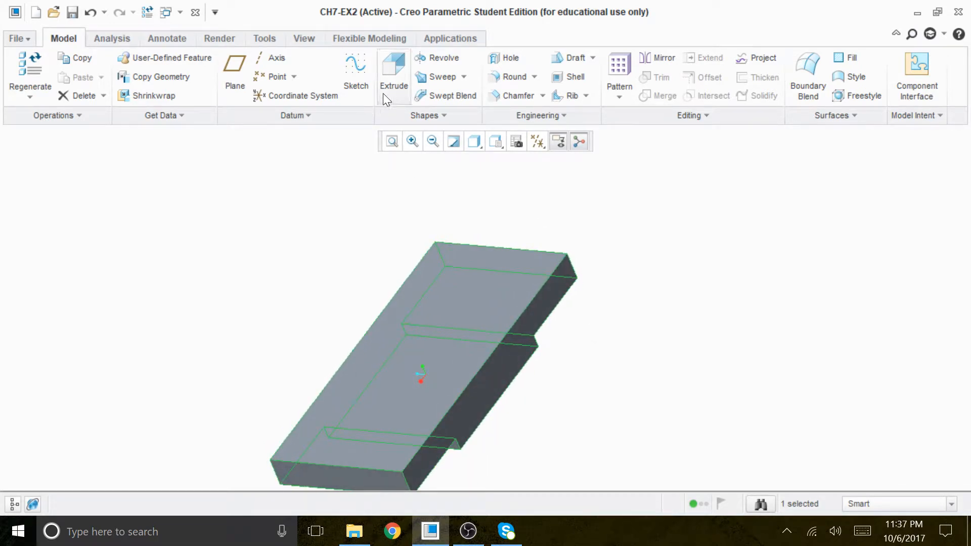
{"action": "left_click", "coordinate": [390, 74]}
{"action": "left_click", "coordinate": [91, 115]}
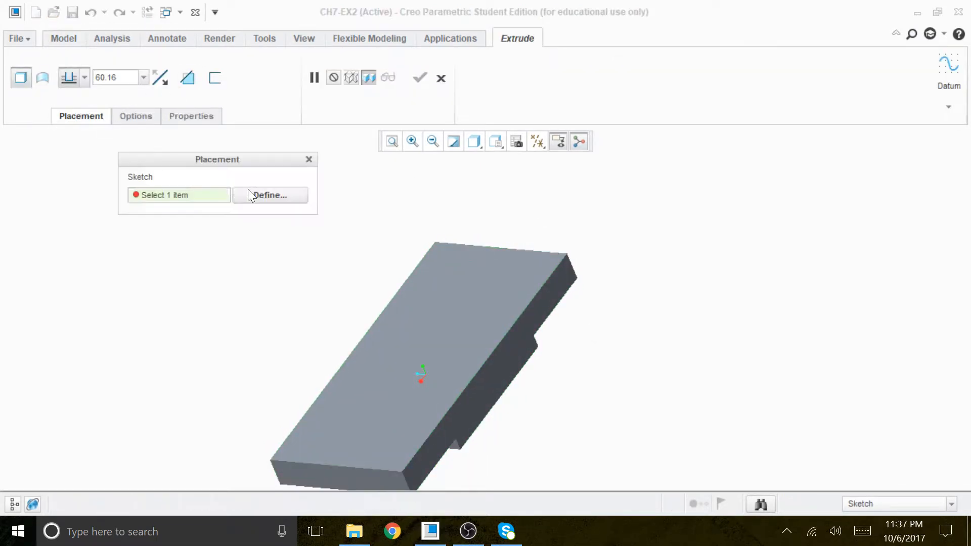
{"action": "left_click", "coordinate": [265, 197]}
{"action": "left_click", "coordinate": [501, 371]}
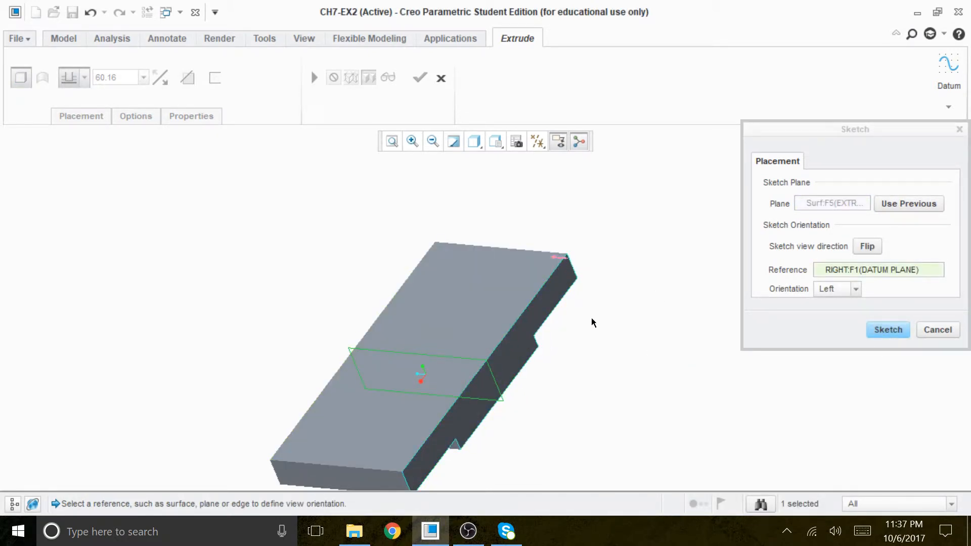
{"action": "left_click", "coordinate": [525, 297]}
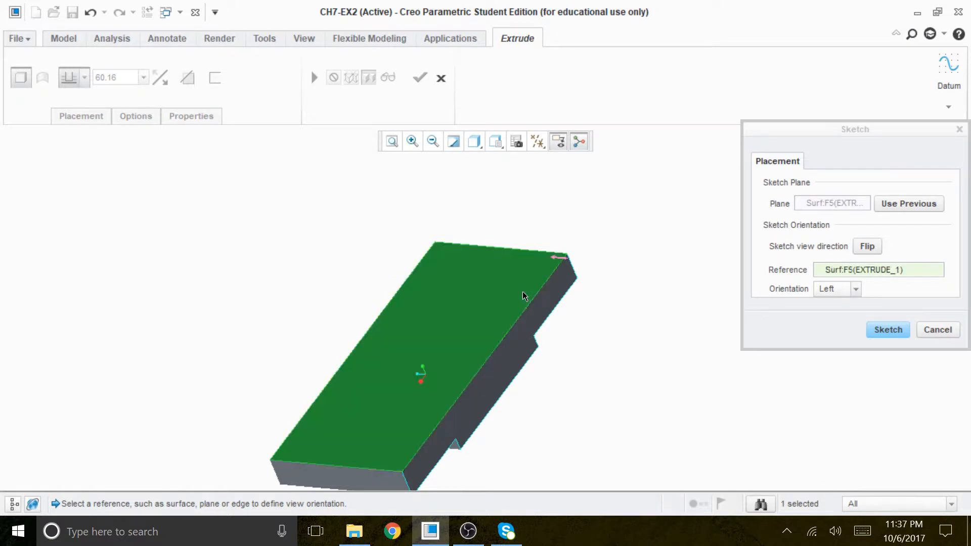
{"action": "left_click", "coordinate": [846, 292]}
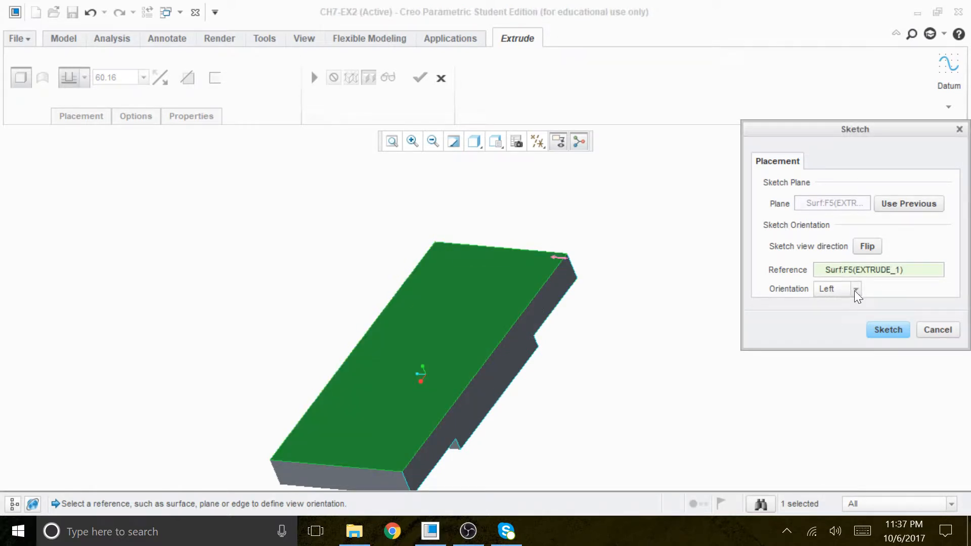
{"action": "left_click", "coordinate": [855, 289]}
{"action": "left_click", "coordinate": [838, 302]}
{"action": "left_click", "coordinate": [894, 330]}
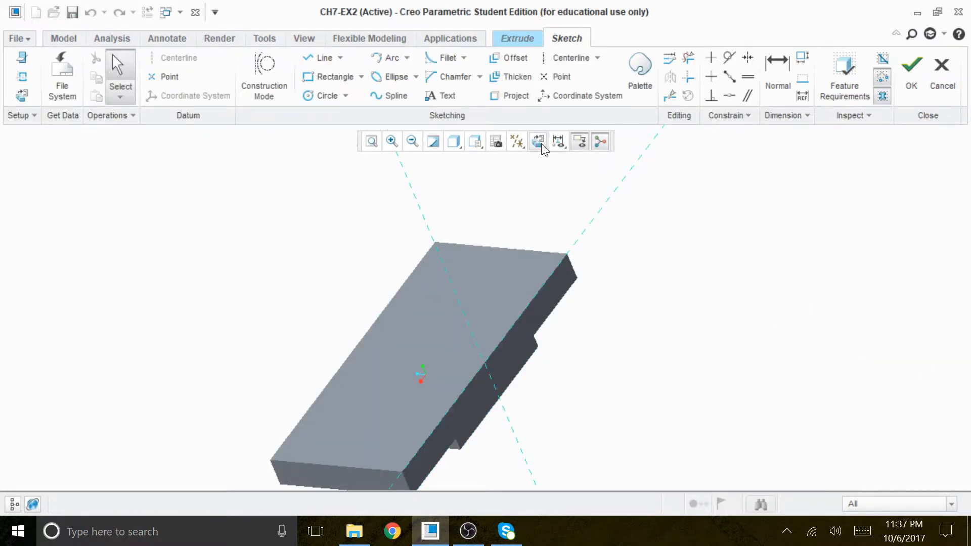
- Orient the view parallel to the sketch plane and display the model in No Hidden style
{"action": "left_click", "coordinate": [538, 142]}
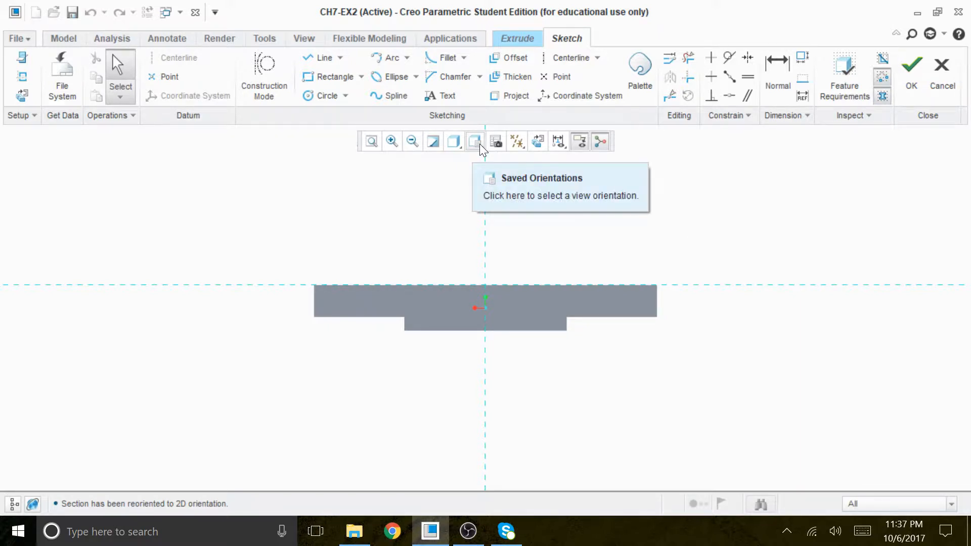
{"action": "left_click", "coordinate": [453, 143]}
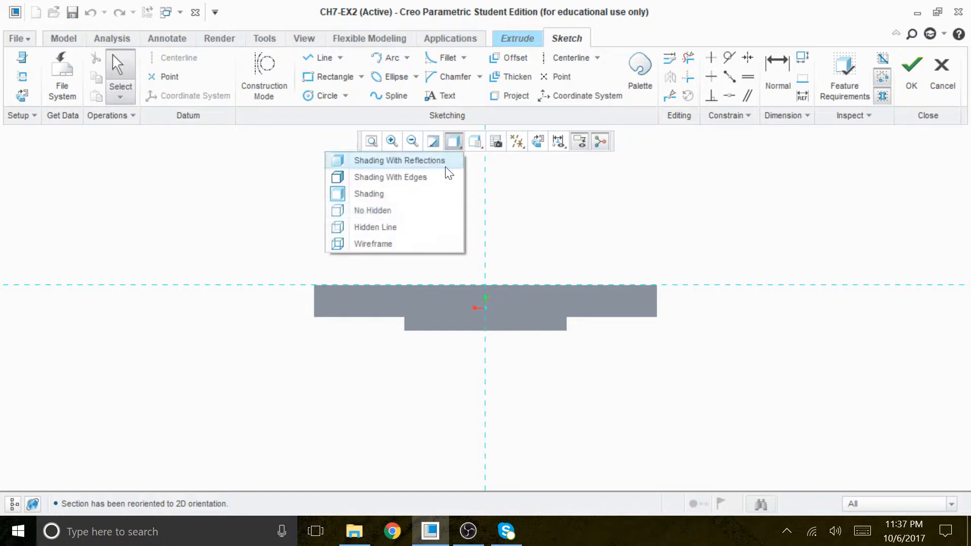
{"action": "left_click", "coordinate": [385, 211]}
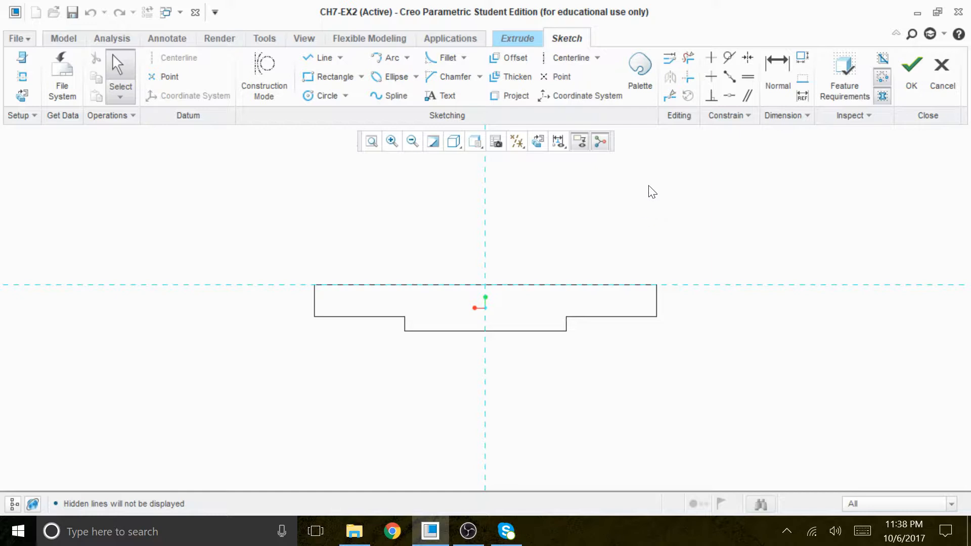
- Sketch a vertical centerline through the middle of the stepped profile
{"action": "left_click", "coordinate": [564, 60]}
{"action": "left_click", "coordinate": [485, 173]}
{"action": "left_click", "coordinate": [486, 199]}
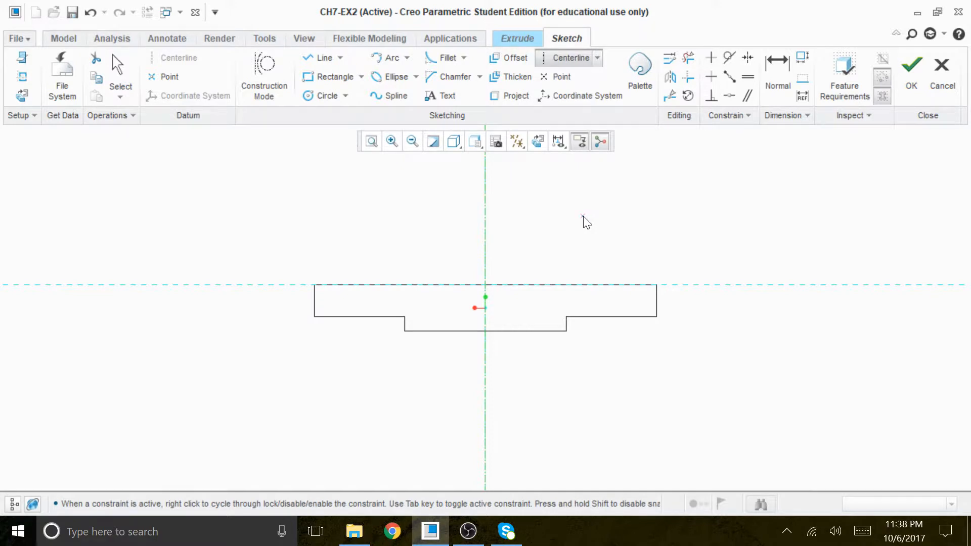
{"action": "middle_click", "coordinate": [585, 221]}
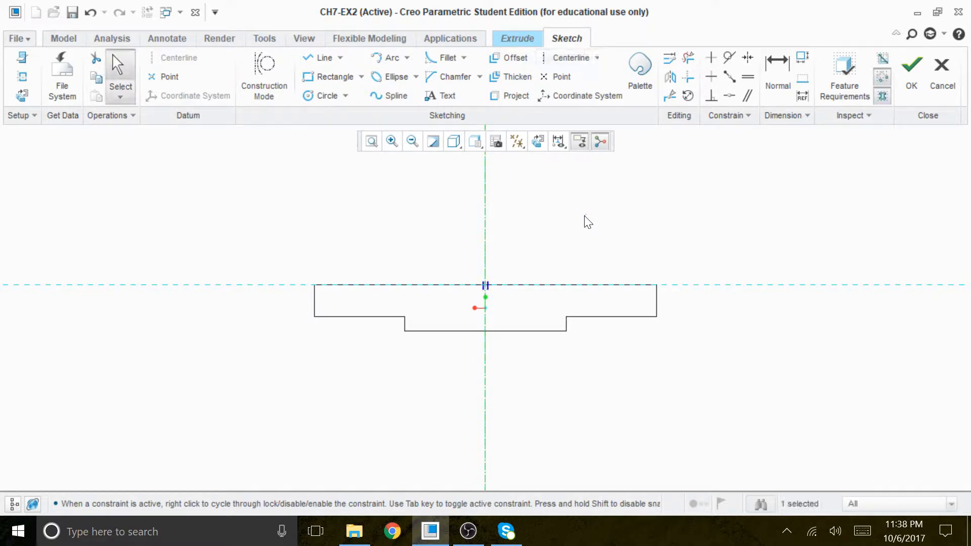
{"action": "right_click", "coordinate": [725, 204]}
{"action": "left_click", "coordinate": [520, 310]}
{"action": "right_click", "coordinate": [522, 310]}
{"action": "left_click", "coordinate": [599, 311]}
{"action": "left_click", "coordinate": [596, 304]}
- Sketch a horizontal line about 124 long and about 77 above the plate's top edge, symmetric about the vertical centerline
{"action": "left_click", "coordinate": [318, 58]}
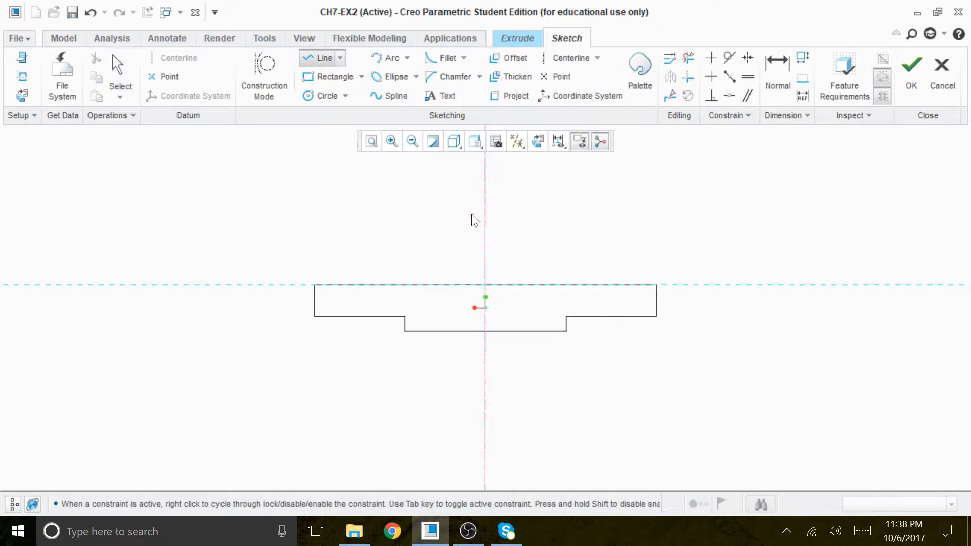
{"action": "left_click", "coordinate": [386, 162]}
{"action": "left_click", "coordinate": [597, 168]}
{"action": "middle_click", "coordinate": [628, 210]}
{"action": "middle_click", "coordinate": [628, 211]}
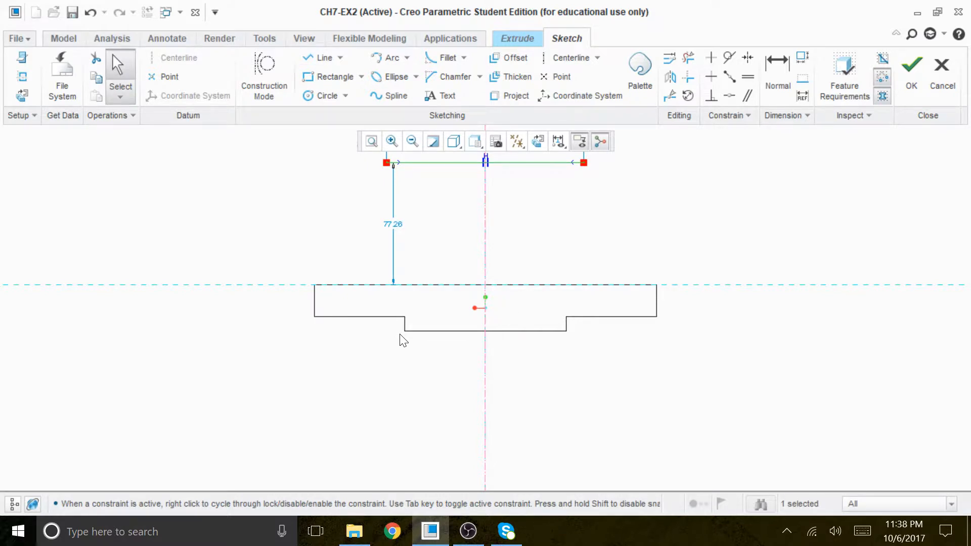
- Set the horizontal line's distance above the plate's top edge to 96
{"action": "double_click", "coordinate": [397, 225]}
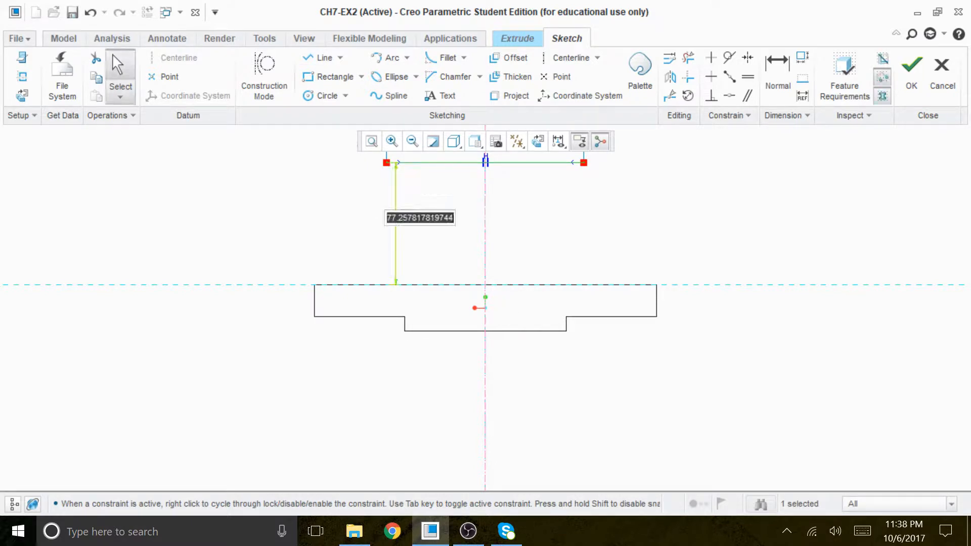
{"action": "type", "text": "96"}
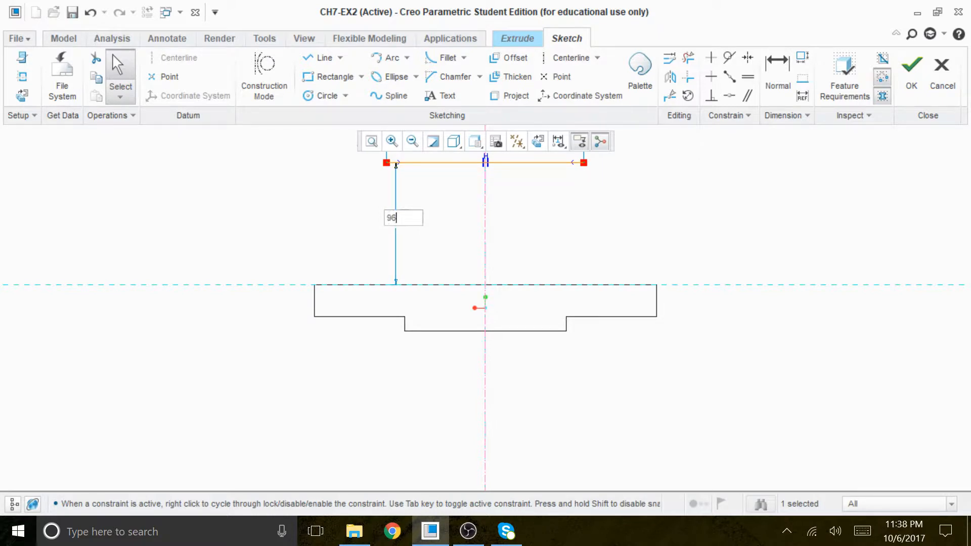
{"action": "key", "text": "Return"}
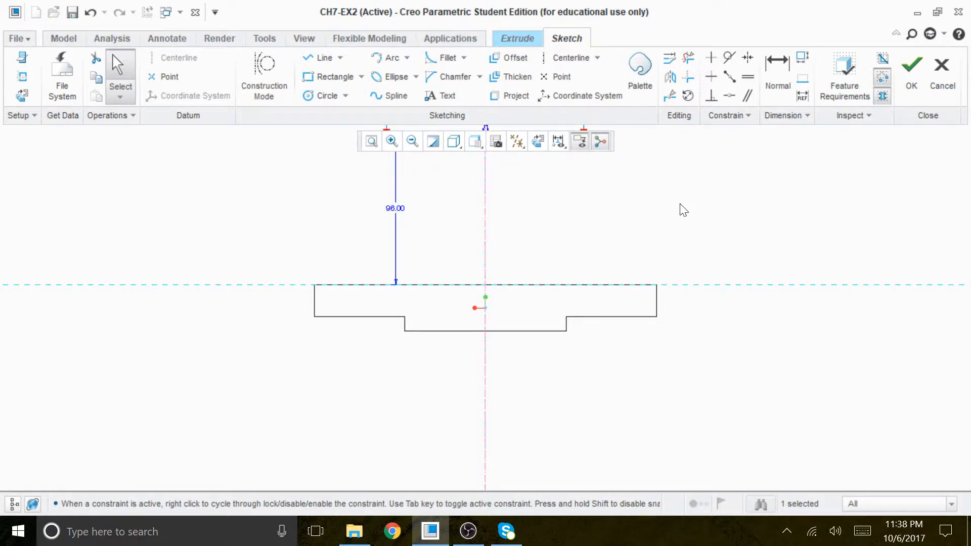
- Add the plate's two outer vertical side surfaces as sketch references and solve the sketch
{"action": "mouse_move", "coordinate": [665, 219]}
{"action": "middle_mouse_down"}
{"action": "mouse_move", "coordinate": [627, 341]}
{"action": "mouse_move", "coordinate": [658, 311]}
{"action": "mouse_move", "coordinate": [659, 347]}
{"action": "mouse_move", "coordinate": [677, 318]}
{"action": "middle_mouse_up"}
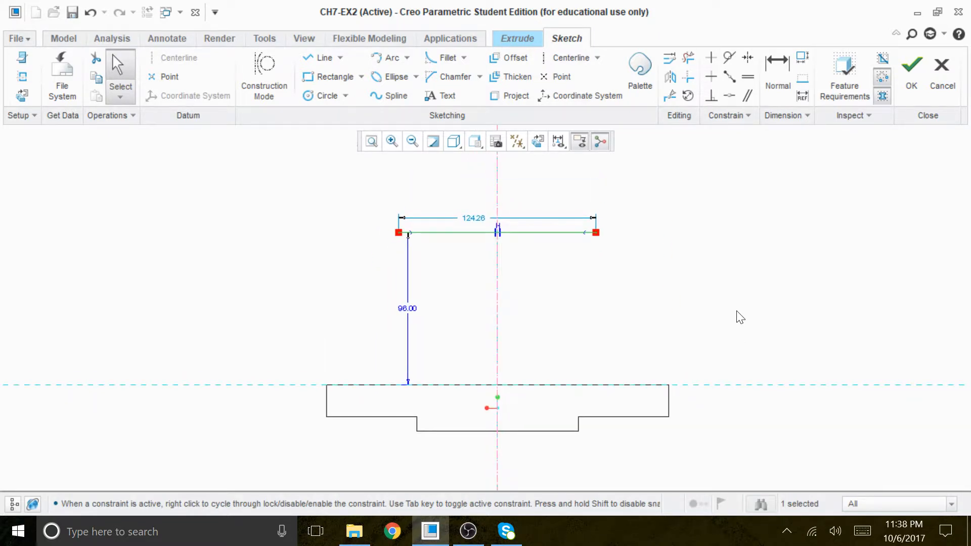
{"action": "right_click", "coordinate": [737, 335]}
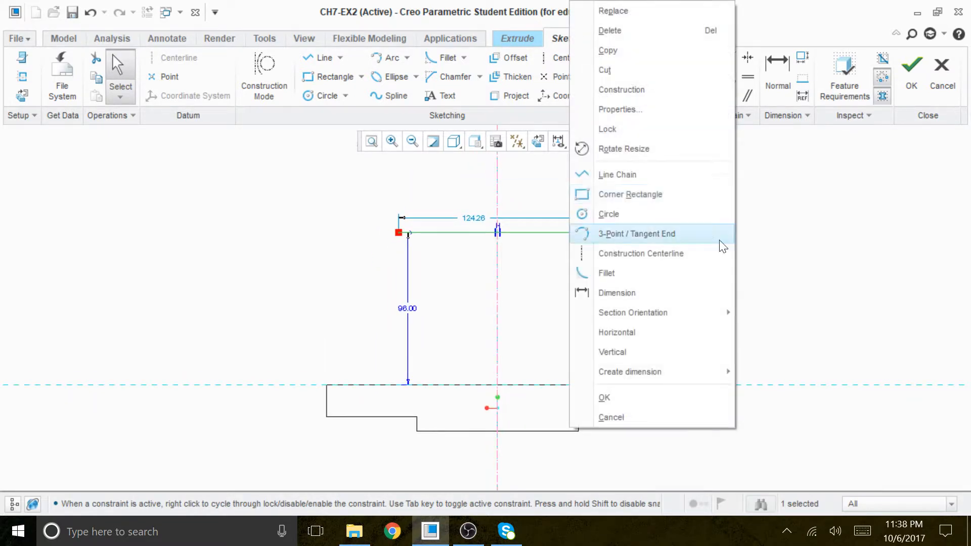
{"action": "left_click", "coordinate": [811, 283]}
{"action": "left_click", "coordinate": [649, 399]}
{"action": "right_click", "coordinate": [650, 399]}
{"action": "left_click", "coordinate": [604, 184]}
{"action": "left_click", "coordinate": [669, 401]}
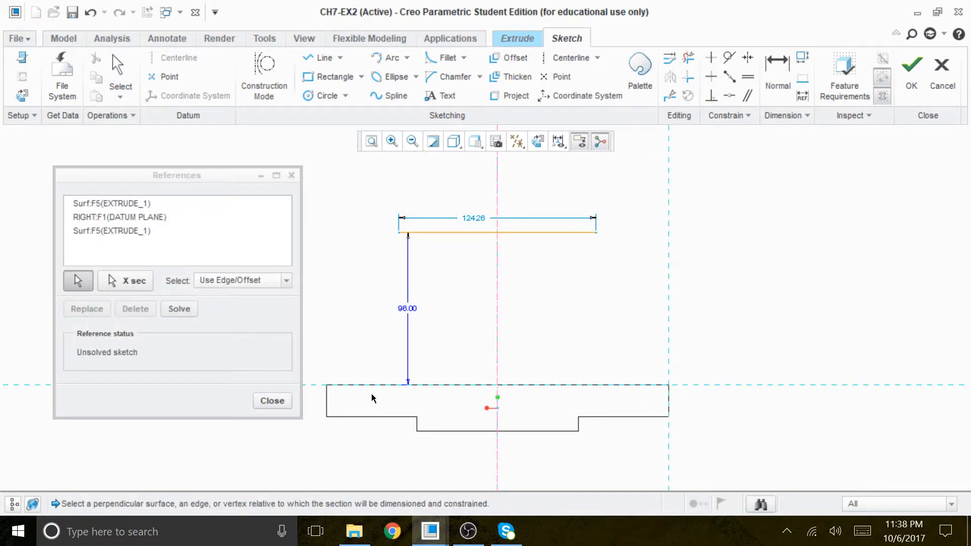
{"action": "left_click", "coordinate": [326, 404]}
{"action": "left_click", "coordinate": [190, 309]}
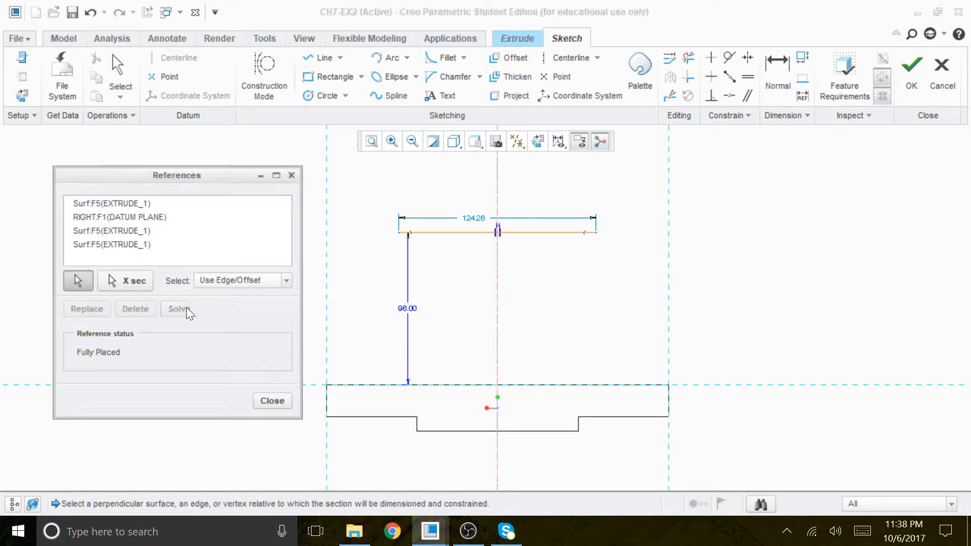
{"action": "left_click", "coordinate": [269, 401]}
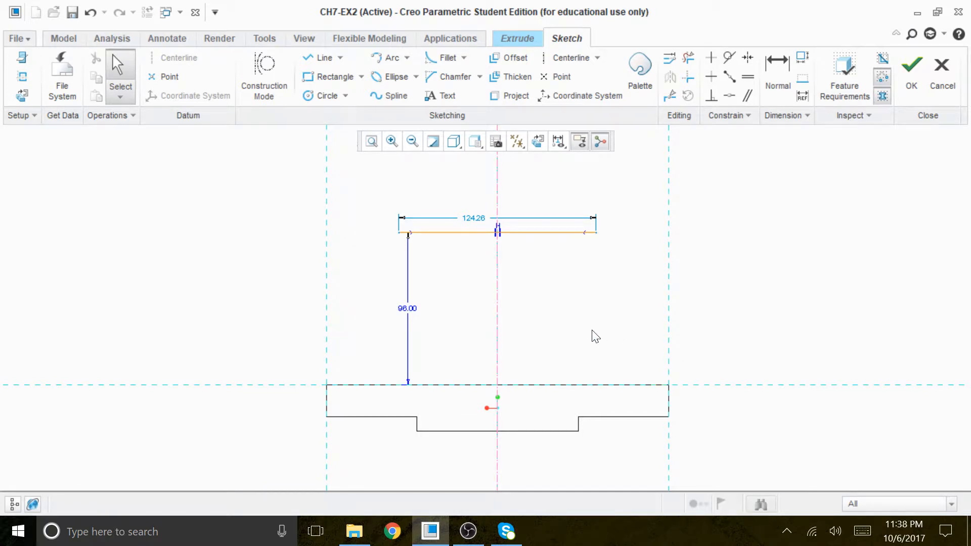
- Set the length of the horizontal line above the plate to 152
{"action": "left_click", "coordinate": [502, 223]}
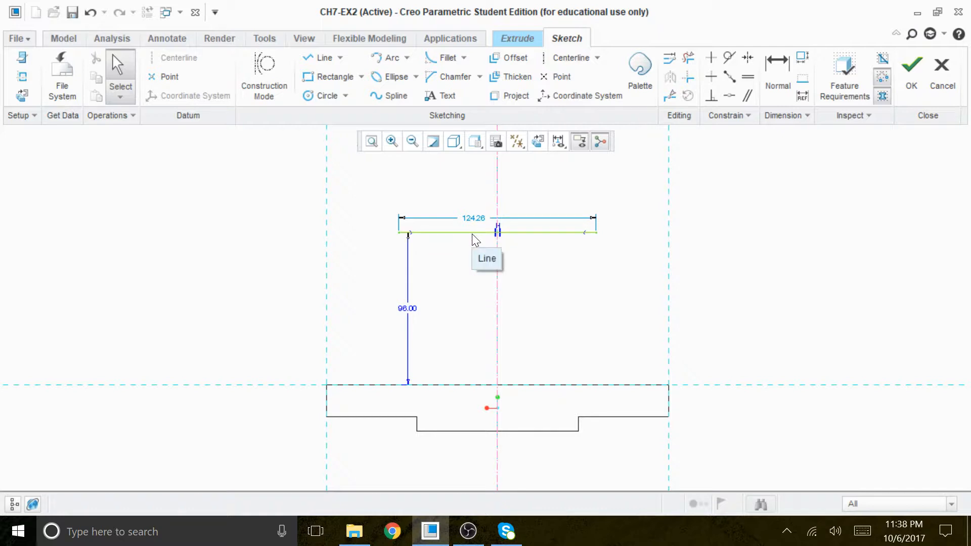
{"action": "double_click", "coordinate": [477, 217]}
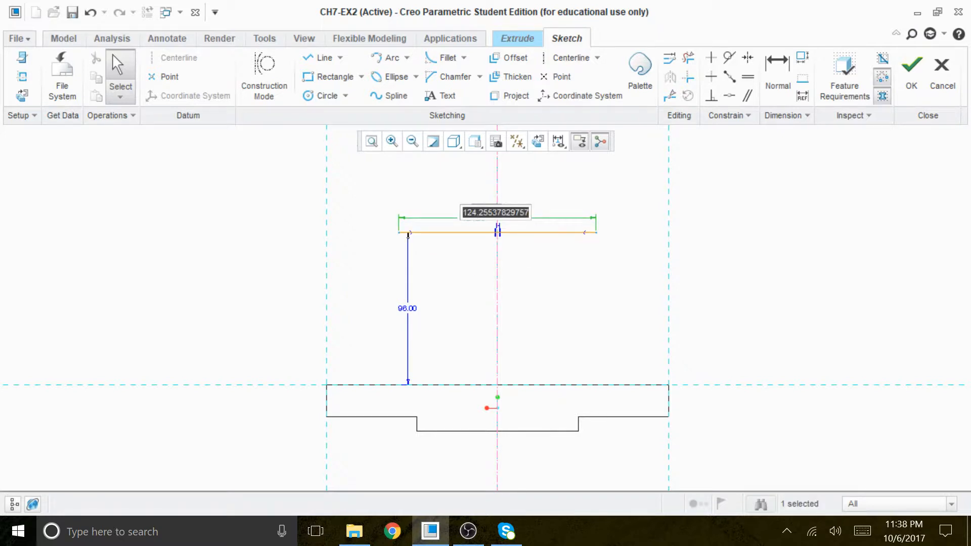
{"action": "type", "text": "76+3"}
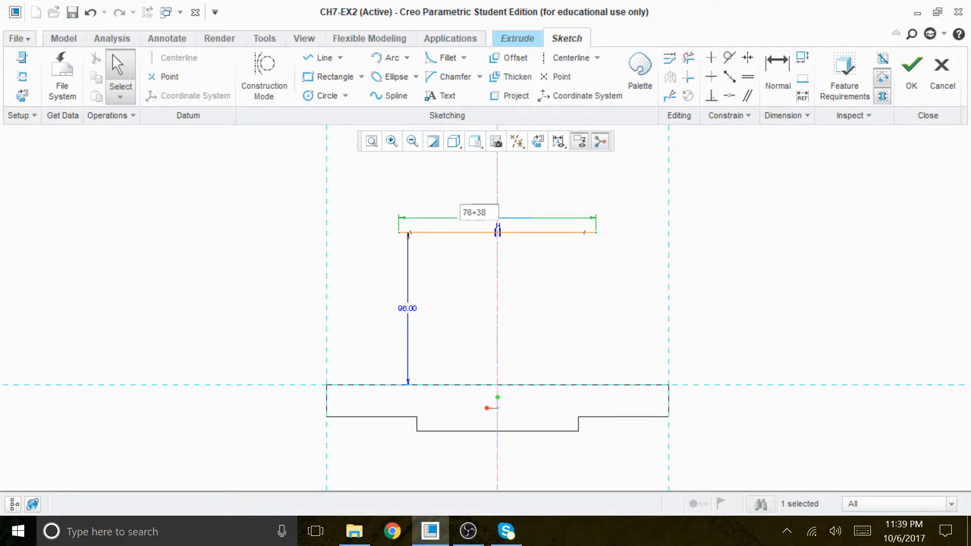
{"action": "type", "text": "8"}
{"action": "key", "text": "Return"}
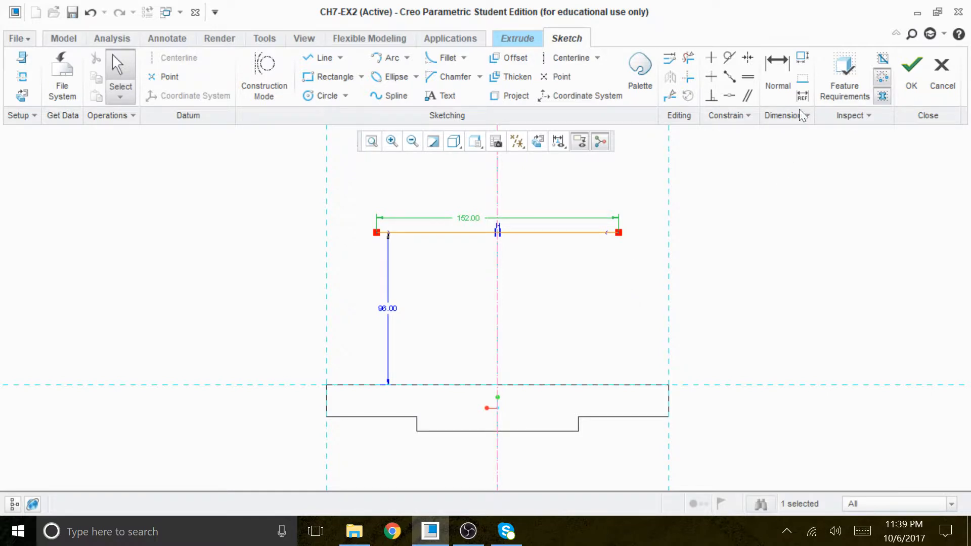
- Close the trapezoid with slanted lines from the horizontal line's ends to the plate's top corners and a base line between those corners
{"action": "left_click", "coordinate": [319, 58]}
{"action": "left_click", "coordinate": [668, 385]}
{"action": "left_click", "coordinate": [618, 232]}
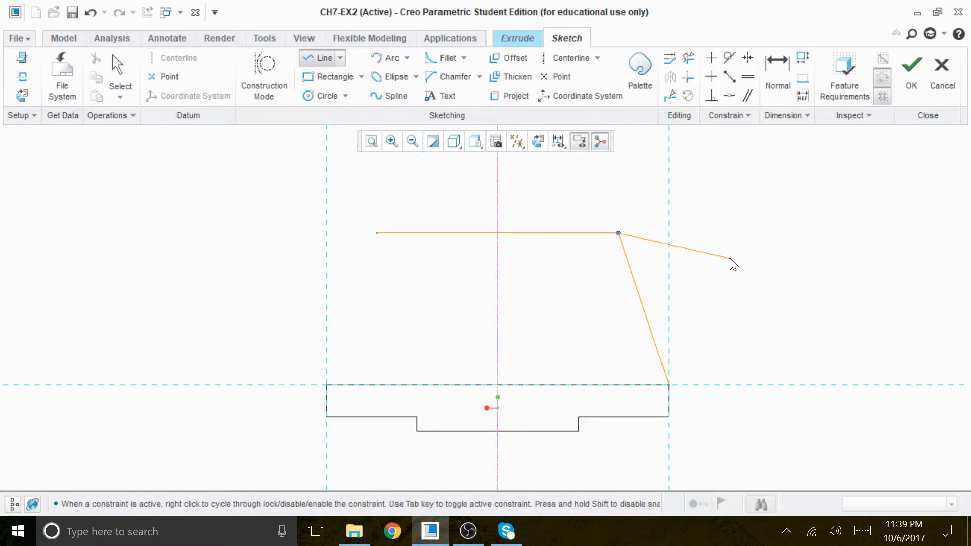
{"action": "middle_click", "coordinate": [729, 260]}
{"action": "left_click", "coordinate": [378, 234]}
{"action": "left_click", "coordinate": [328, 385]}
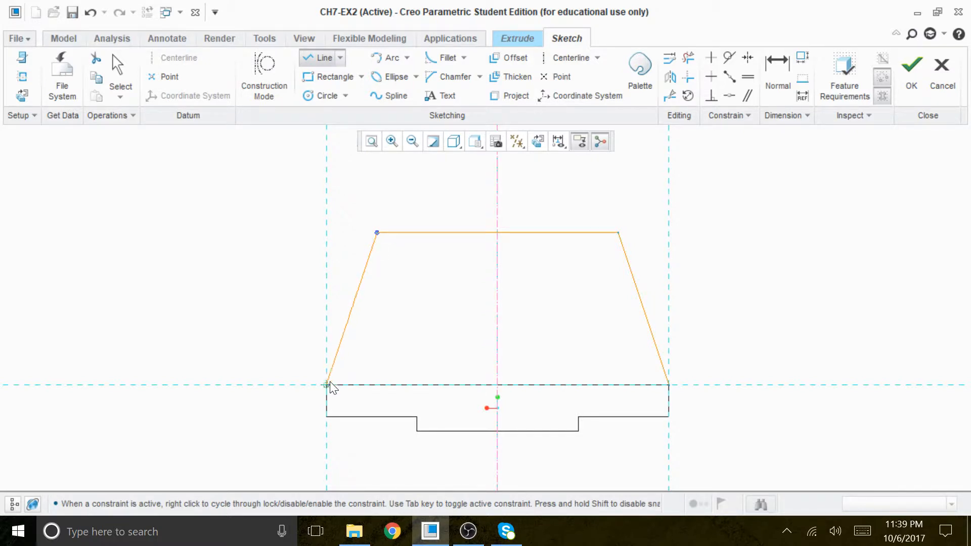
{"action": "left_click", "coordinate": [669, 385]}
{"action": "middle_click", "coordinate": [753, 341]}
{"action": "middle_click", "coordinate": [753, 345]}
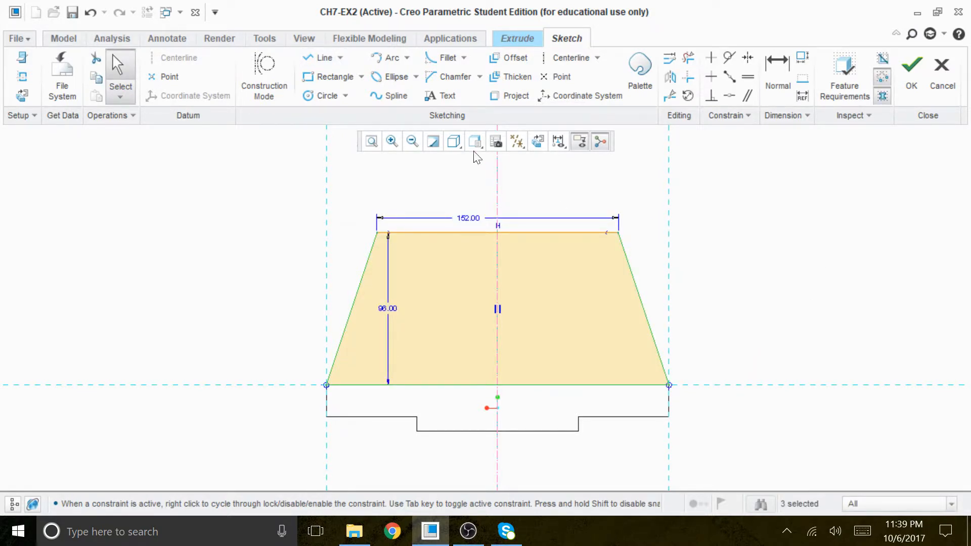
- Switch the model display to shaded and finish the trapezoid sketch
{"action": "left_click", "coordinate": [454, 141]}
{"action": "left_click", "coordinate": [395, 193]}
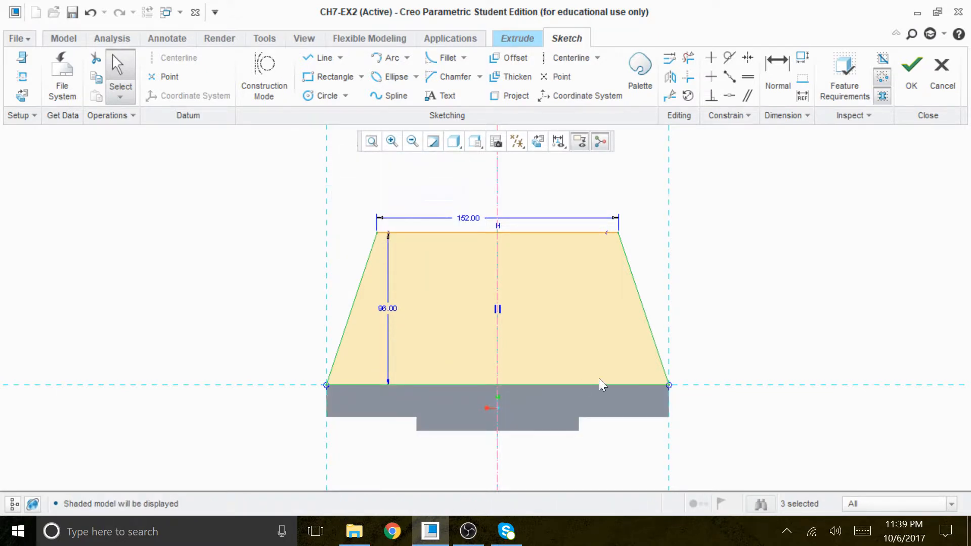
{"action": "mouse_move", "coordinate": [712, 351]}
{"action": "middle_mouse_down"}
{"action": "mouse_move", "coordinate": [784, 340]}
{"action": "mouse_move", "coordinate": [786, 350]}
{"action": "middle_mouse_up"}
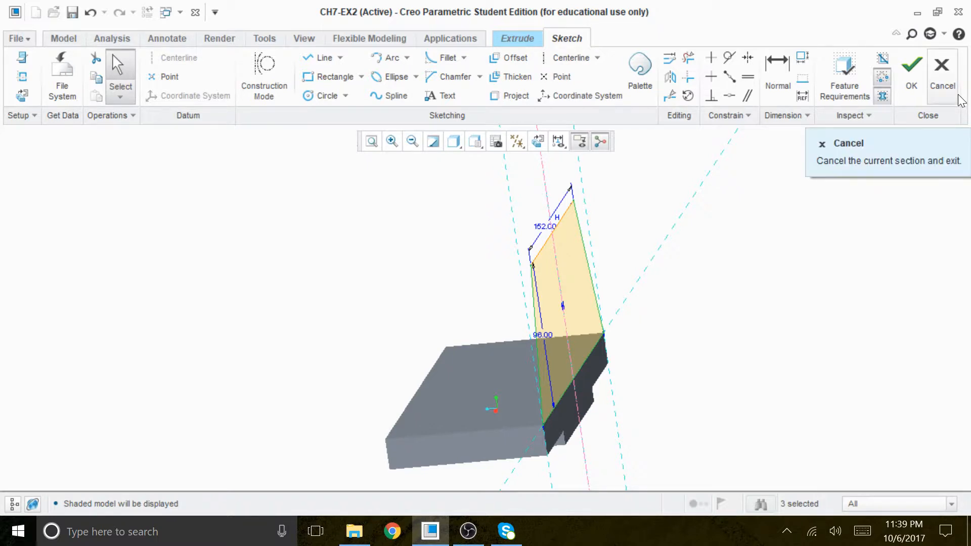
{"action": "left_click", "coordinate": [915, 66]}
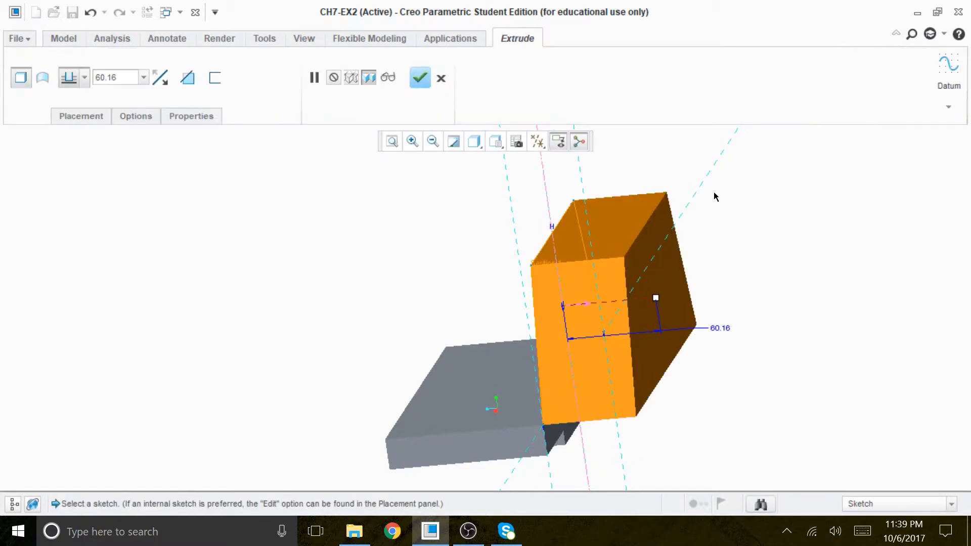
- Flip the trapezoid's extrusion so it lies over the base plate, set its depth to 20 and complete the feature
{"action": "left_click", "coordinate": [586, 307]}
{"action": "double_click", "coordinate": [115, 76]}
{"action": "type", "text": "20"}
{"action": "key", "text": "Return"}
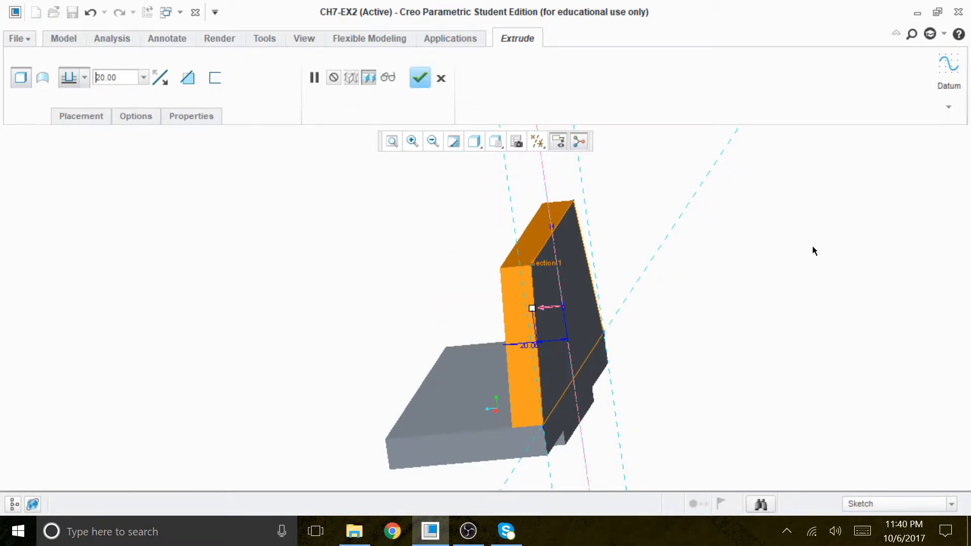
{"action": "left_click", "coordinate": [420, 78]}
- Start a Round on one upper corner edge of the upright plate with a radius of 38
{"action": "middle_click_drag", "start_coordinate": [743, 334], "coordinate": [797, 334]}
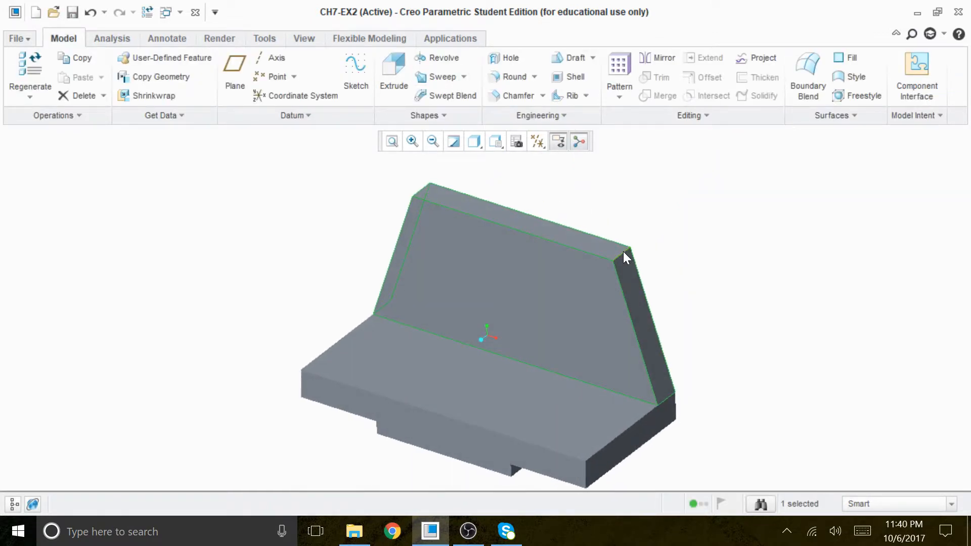
{"action": "left_click", "coordinate": [514, 76]}
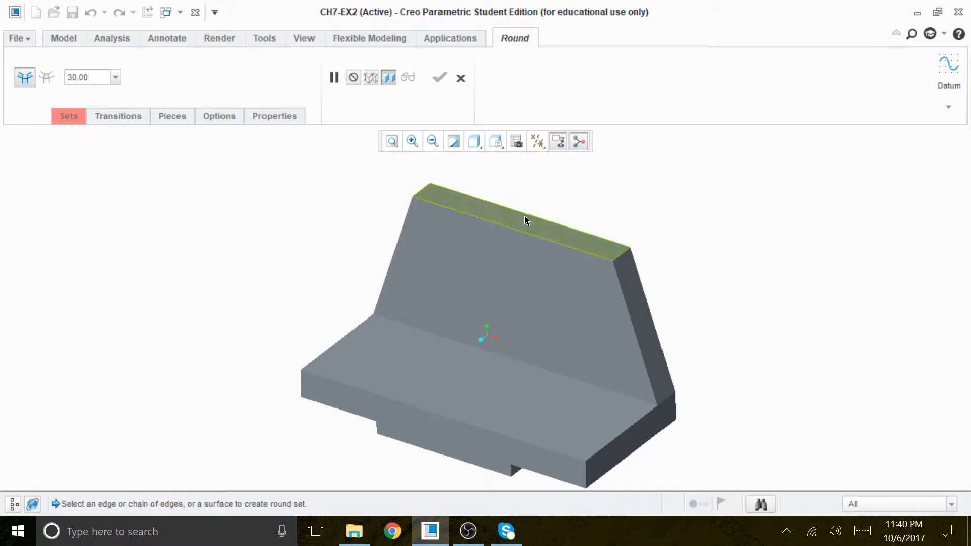
{"action": "left_click", "coordinate": [624, 254]}
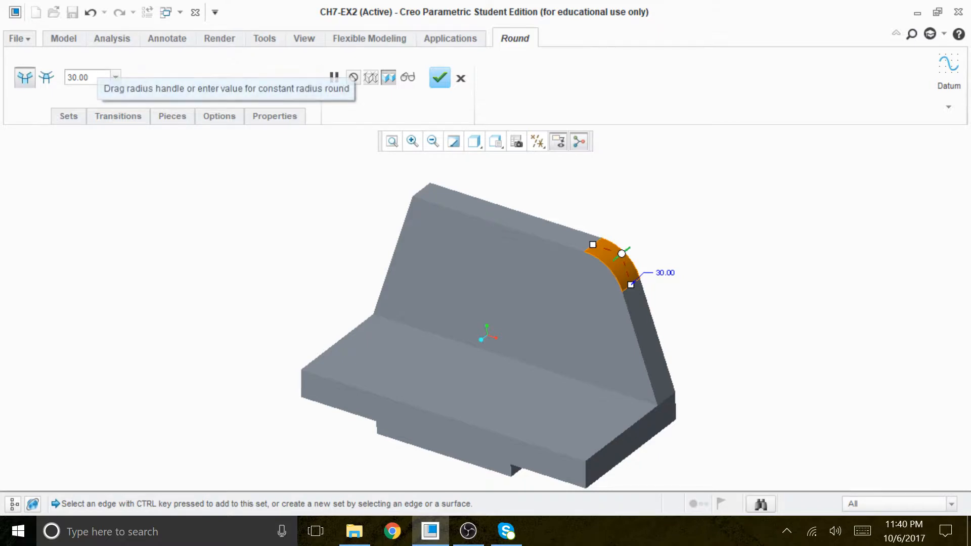
{"action": "double_click", "coordinate": [90, 77]}
{"action": "type", "text": "3"}
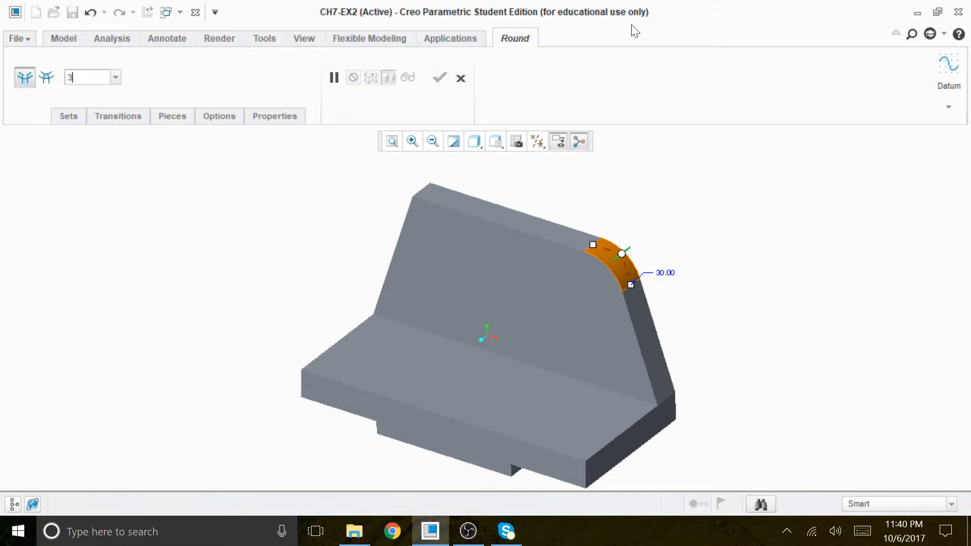
{"action": "type", "text": "8"}
{"action": "key", "text": "Return"}
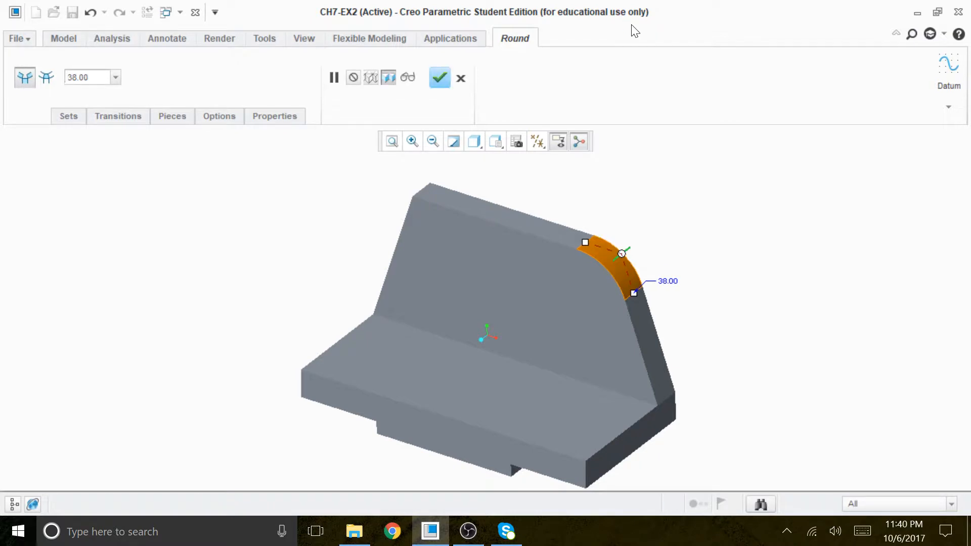
- Add the upright plate's opposite upper corner edge to the 38 radius round and complete the feature
{"action": "mouse_move", "coordinate": [360, 231]}
{"action": "middle_mouse_down"}
{"action": "mouse_move", "coordinate": [403, 256]}
{"action": "mouse_move", "coordinate": [412, 219]}
{"action": "middle_mouse_up"}
{"action": "left_click", "coordinate": [413, 224]}
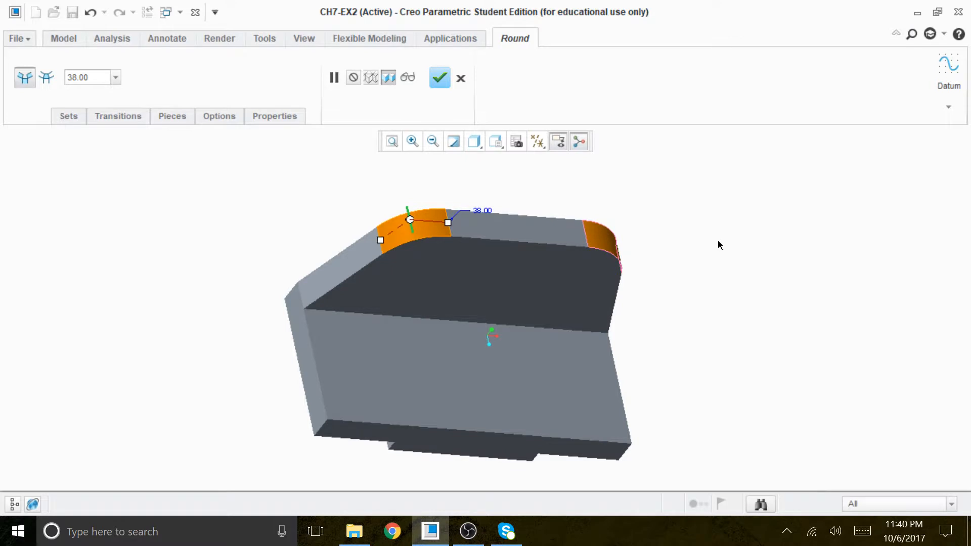
{"action": "mouse_move", "coordinate": [702, 253]}
{"action": "middle_mouse_down"}
{"action": "mouse_move", "coordinate": [670, 215]}
{"action": "mouse_move", "coordinate": [613, 221]}
{"action": "mouse_move", "coordinate": [644, 217]}
{"action": "mouse_move", "coordinate": [644, 199]}
{"action": "mouse_move", "coordinate": [642, 226]}
{"action": "mouse_move", "coordinate": [646, 210]}
{"action": "middle_mouse_up"}
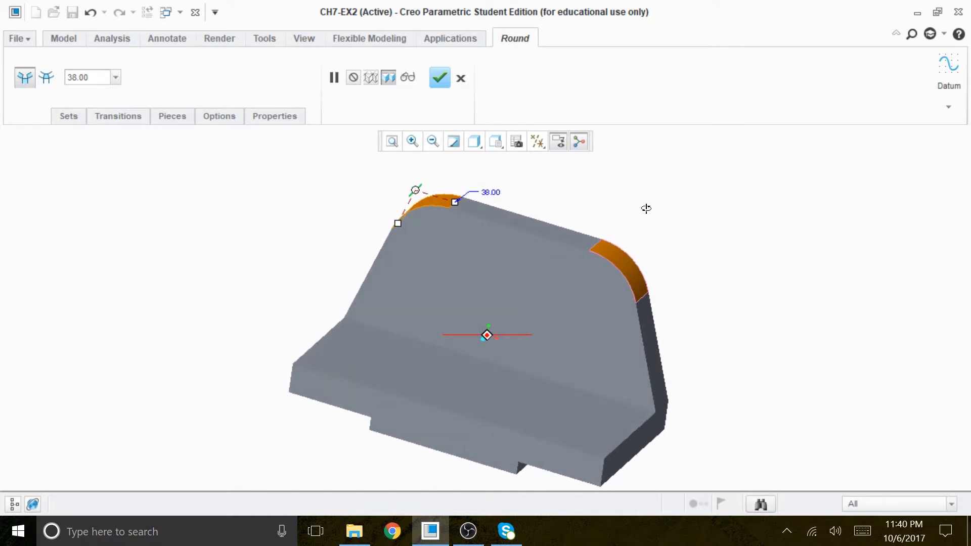
{"action": "left_click", "coordinate": [440, 81]}
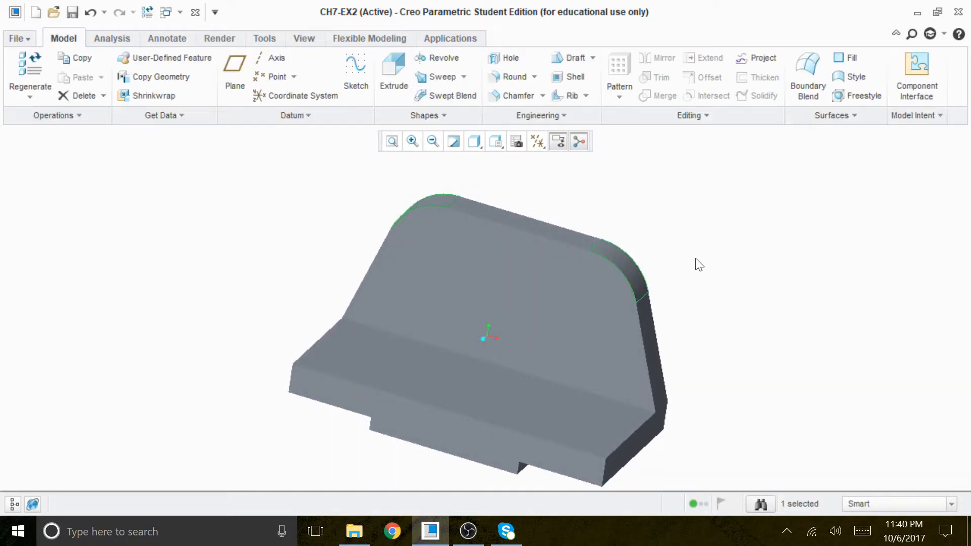
{"action": "left_click", "coordinate": [742, 271]}
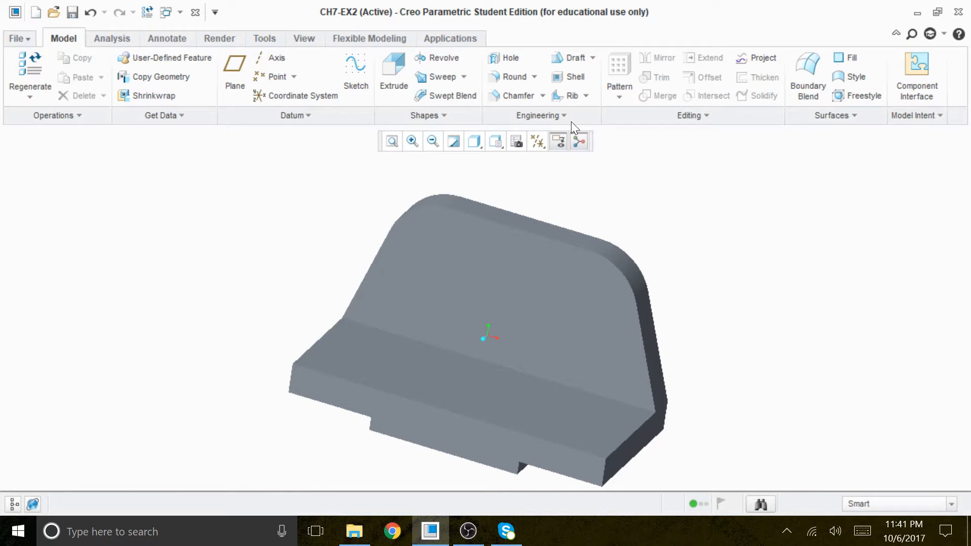
- Show the datum planes and start a Profile Rib sketch on the RIGHT plane
{"action": "left_click", "coordinate": [538, 142]}
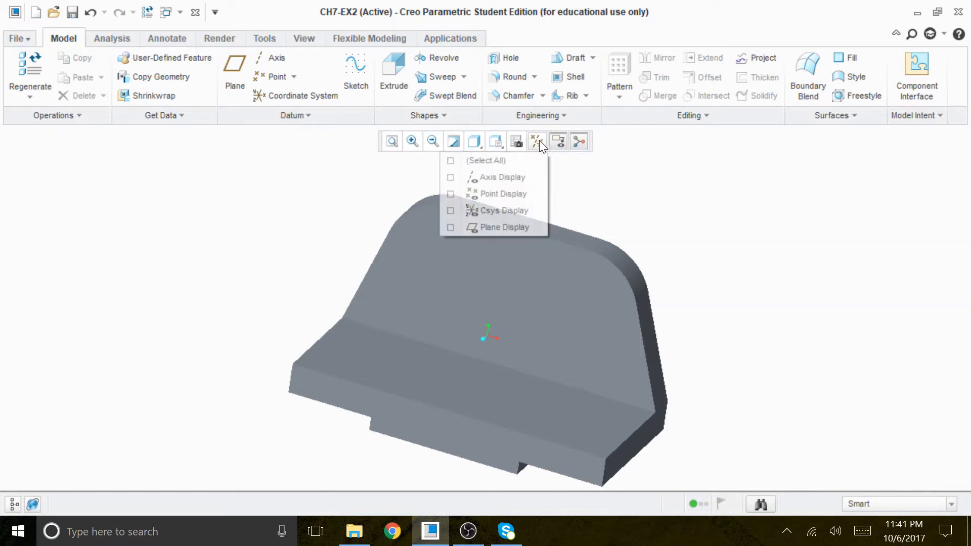
{"action": "left_click", "coordinate": [497, 226]}
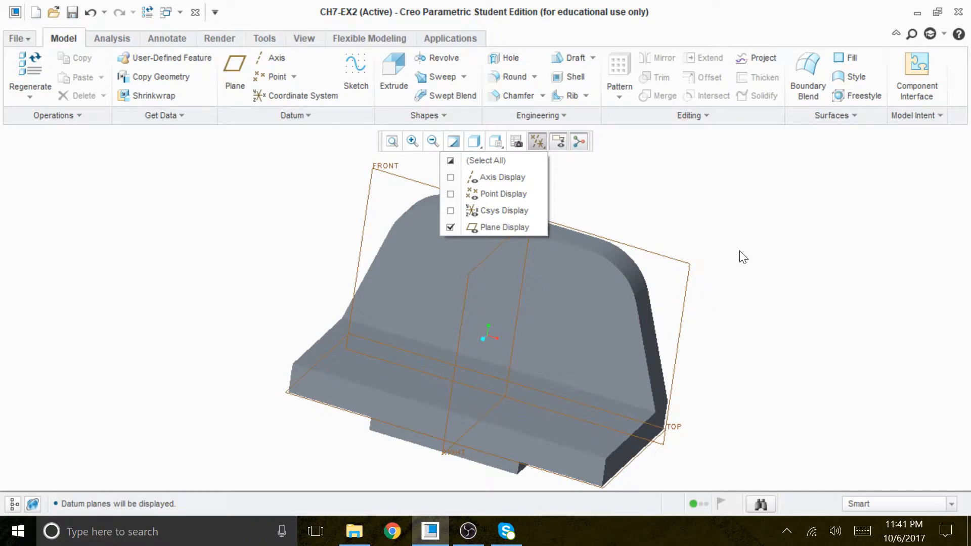
{"action": "left_click", "coordinate": [715, 196]}
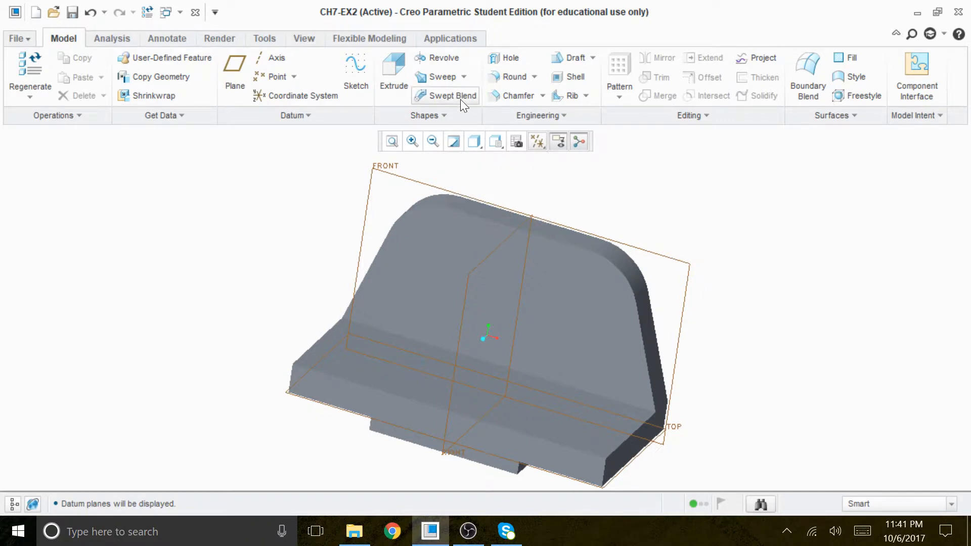
{"action": "left_click", "coordinate": [585, 96]}
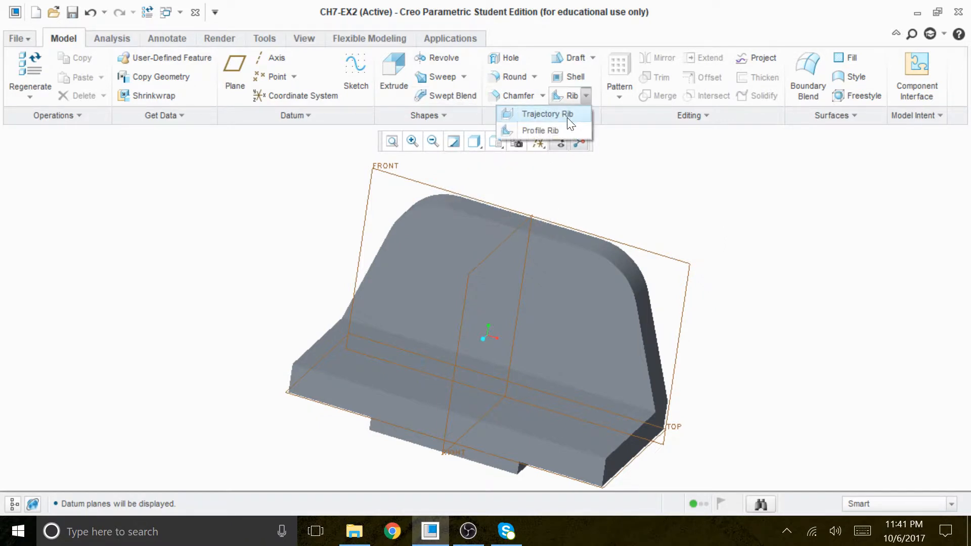
{"action": "left_click", "coordinate": [555, 130]}
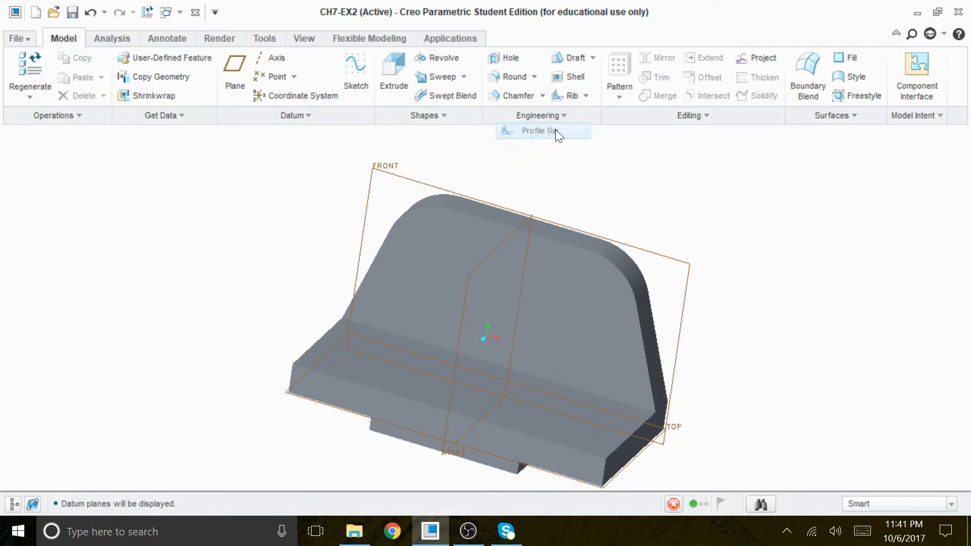
{"action": "left_click", "coordinate": [486, 257]}
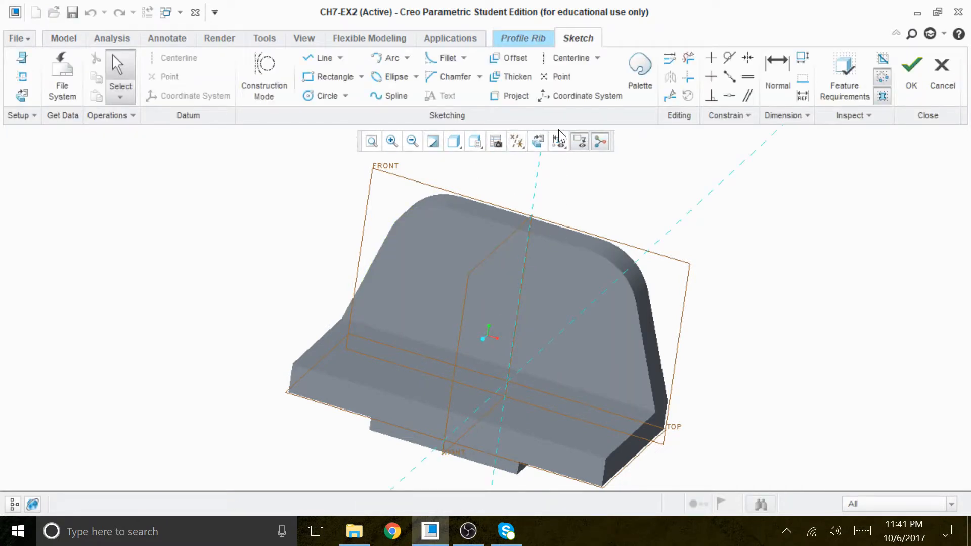
- Orient the rib sketch parallel to the screen and hide the datum planes
{"action": "left_click", "coordinate": [537, 142]}
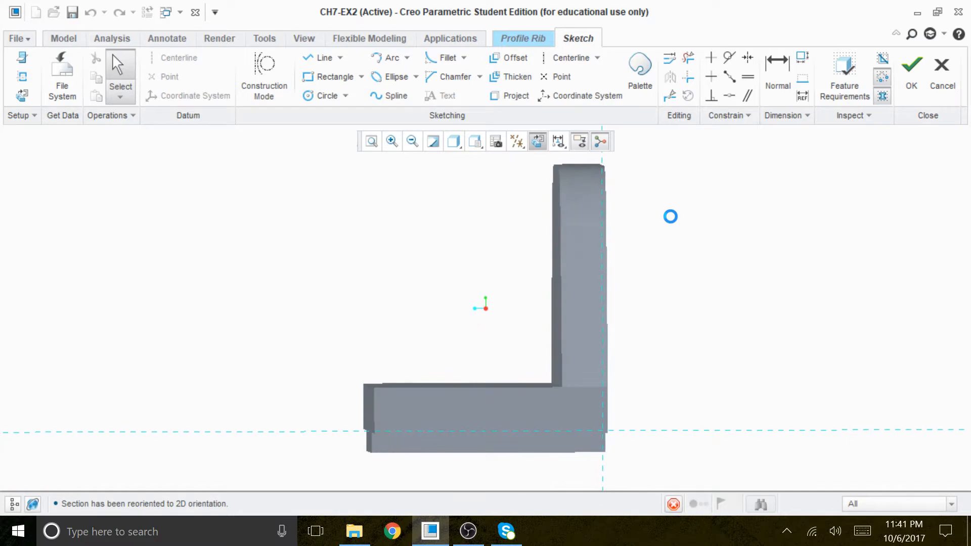
{"action": "left_click", "coordinate": [516, 142]}
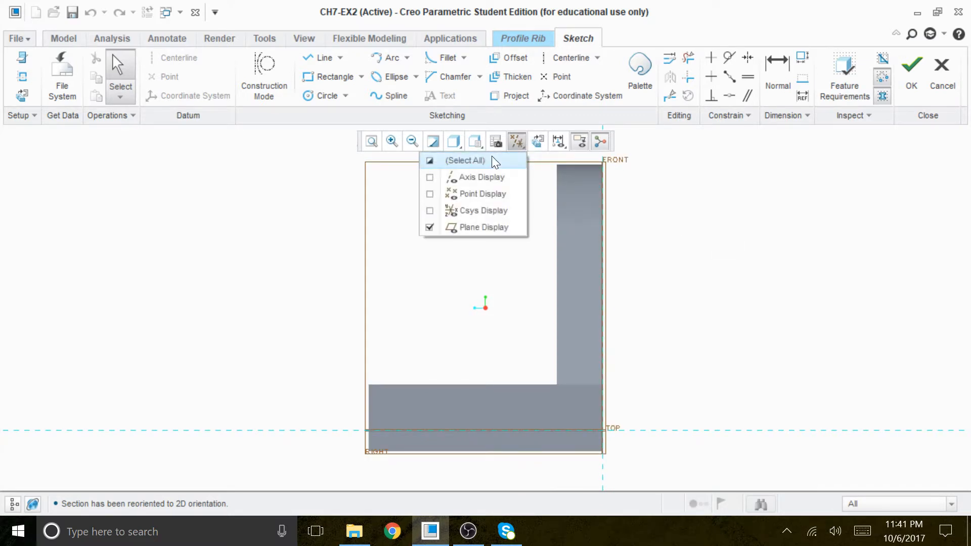
{"action": "left_click", "coordinate": [493, 162]}
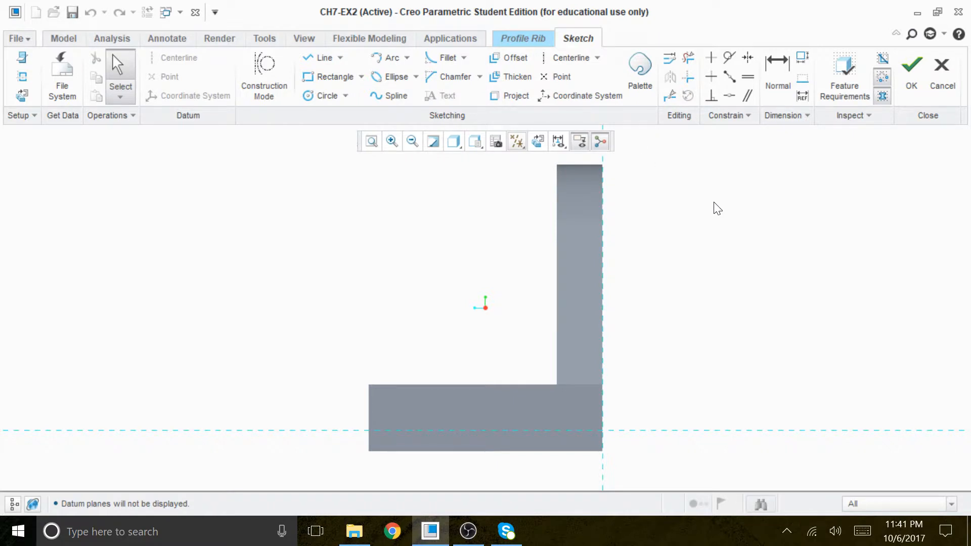
- Project the upright plate's inner vertical edge and the base's top edge into the rib sketch
{"action": "left_click", "coordinate": [516, 96]}
{"action": "left_click", "coordinate": [557, 321]}
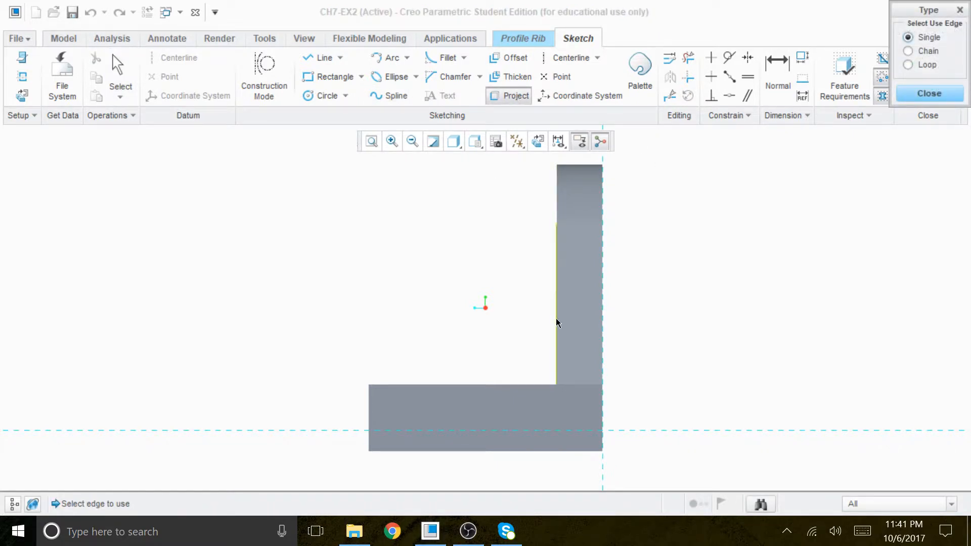
{"action": "left_click", "coordinate": [383, 386]}
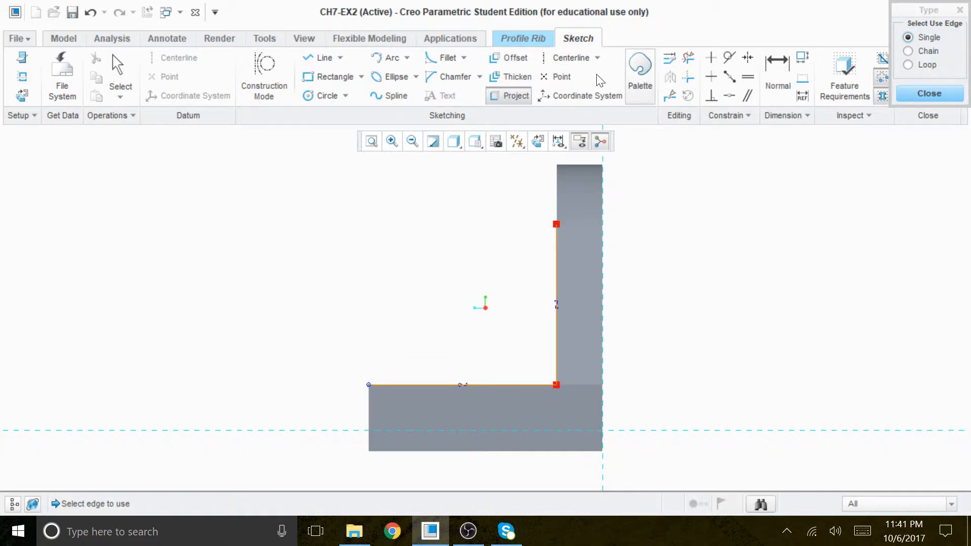
- Sketch a vertical line upward from the base's outer top corner and set its length to 15
{"action": "left_click", "coordinate": [318, 57]}
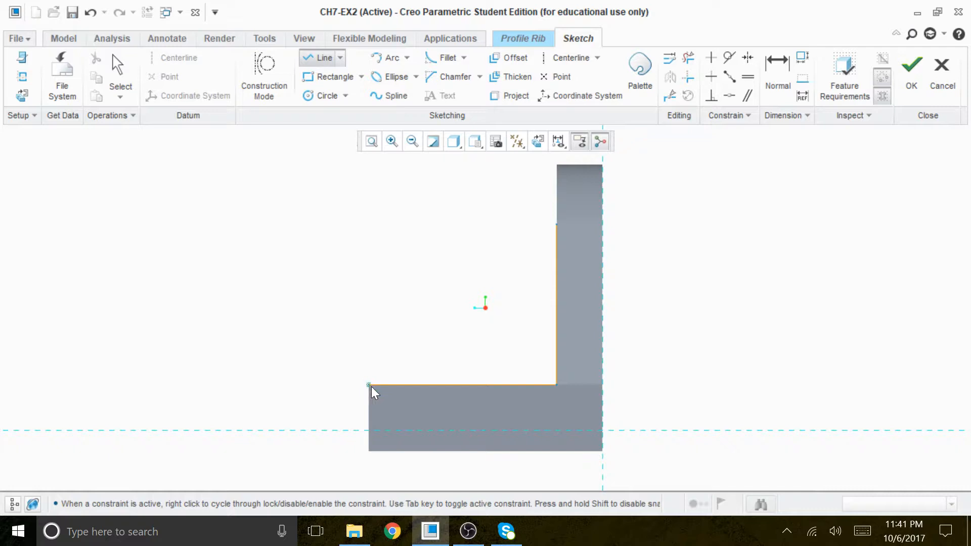
{"action": "left_click", "coordinate": [369, 350]}
{"action": "middle_click", "coordinate": [396, 288]}
{"action": "middle_click", "coordinate": [377, 336]}
{"action": "left_click_drag", "start_coordinate": [361, 372], "coordinate": [325, 366]}
{"action": "double_click", "coordinate": [326, 367]}
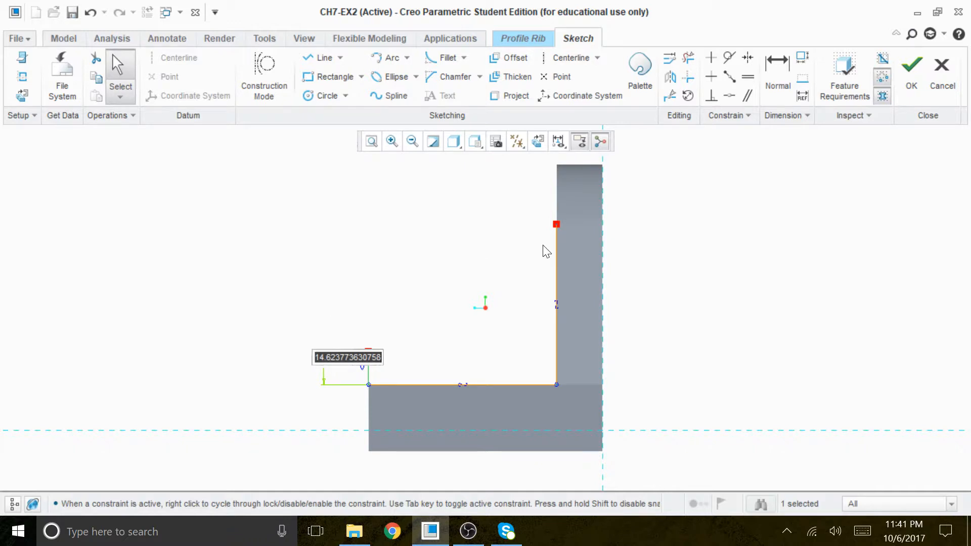
{"action": "type", "text": "15"}
{"action": "key", "text": "Return"}
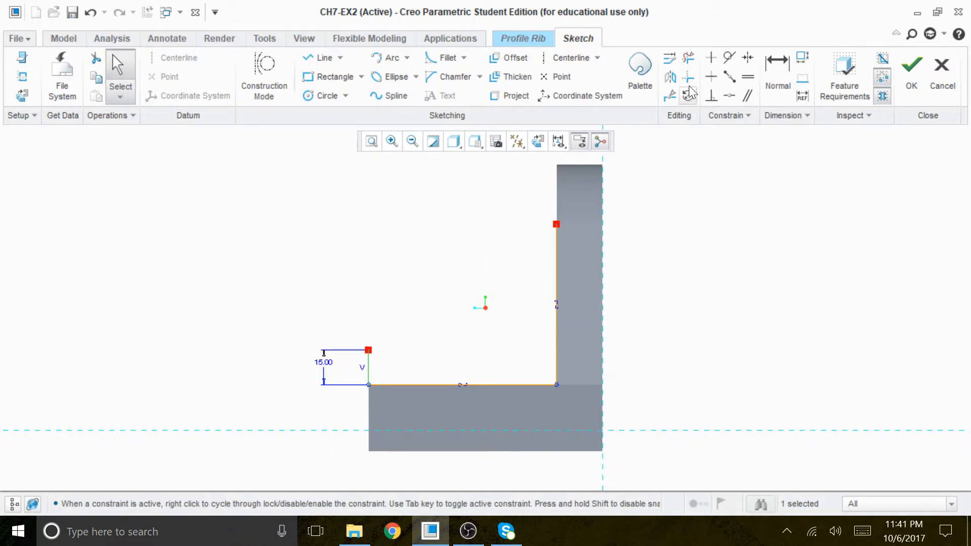
- Trim away the two projected edges, keeping the 15 long vertical line
{"action": "left_click", "coordinate": [687, 57]}
{"action": "left_click_drag", "start_coordinate": [552, 283], "coordinate": [553, 286]}
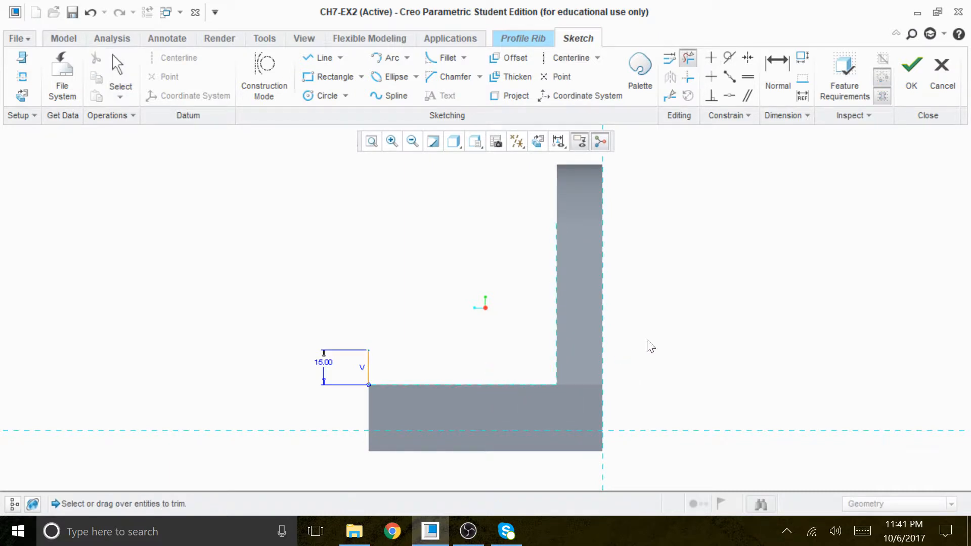
- Sketch a vertical line up the upright plate's inner face from the base's inner corner and set its length to 40
{"action": "left_click", "coordinate": [327, 62]}
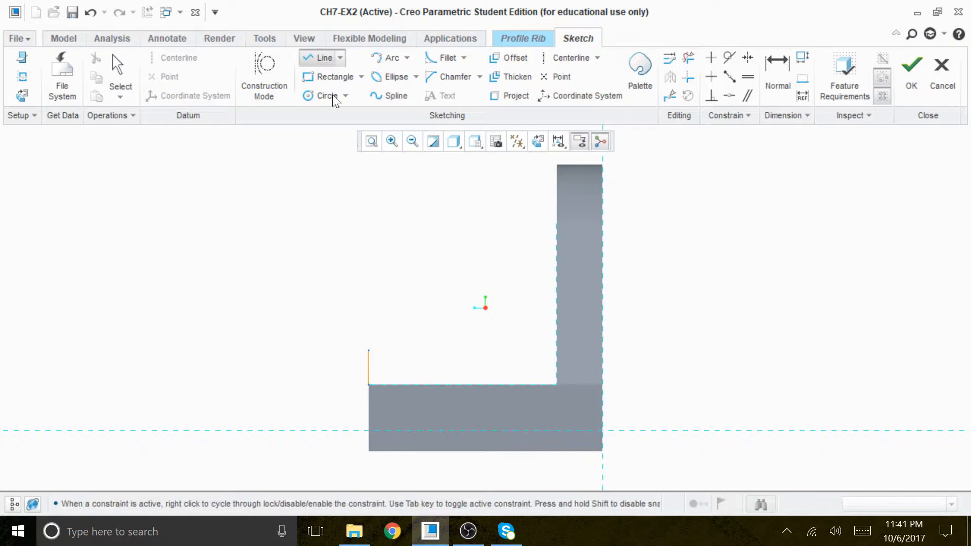
{"action": "left_click", "coordinate": [556, 384]}
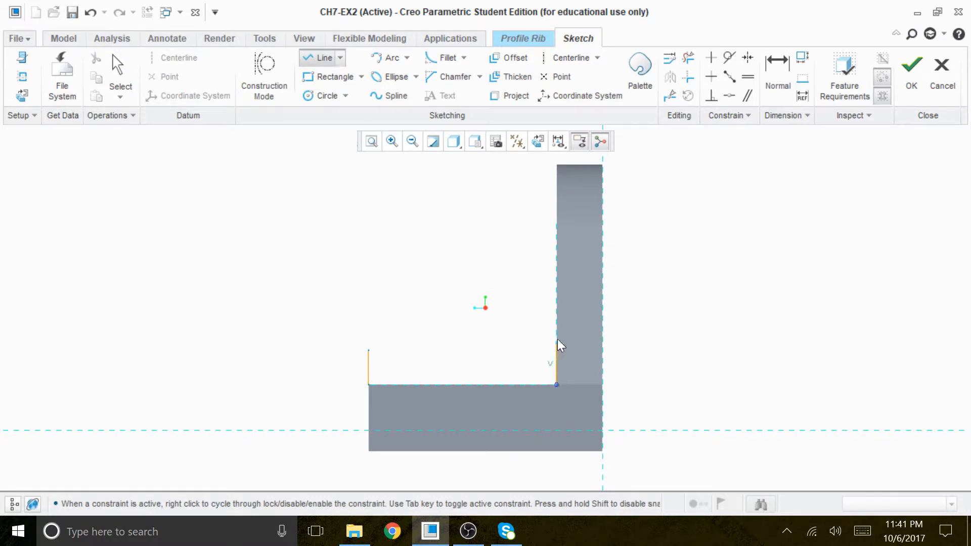
{"action": "left_click", "coordinate": [556, 298]}
{"action": "middle_click", "coordinate": [726, 319]}
{"action": "middle_click", "coordinate": [726, 317]}
{"action": "double_click", "coordinate": [551, 353]}
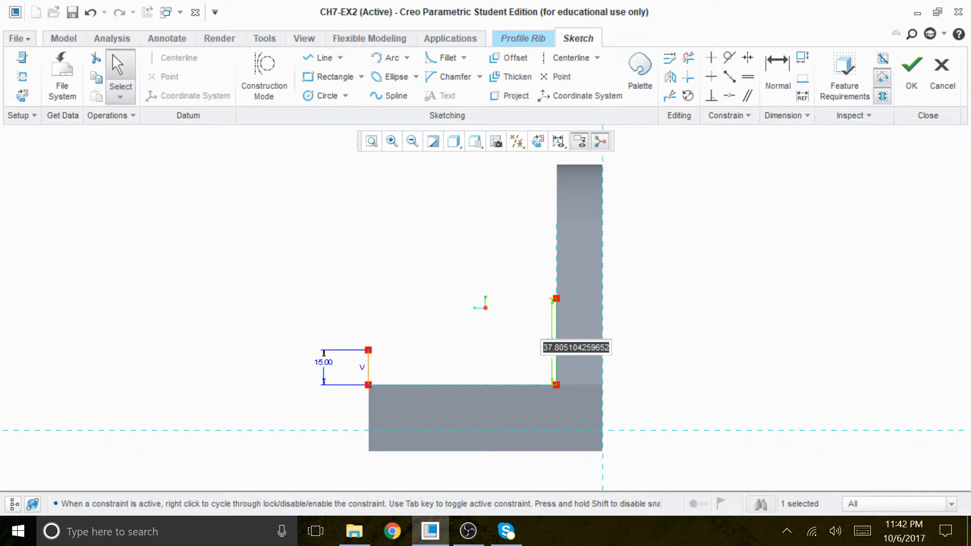
{"action": "type", "text": "40"}
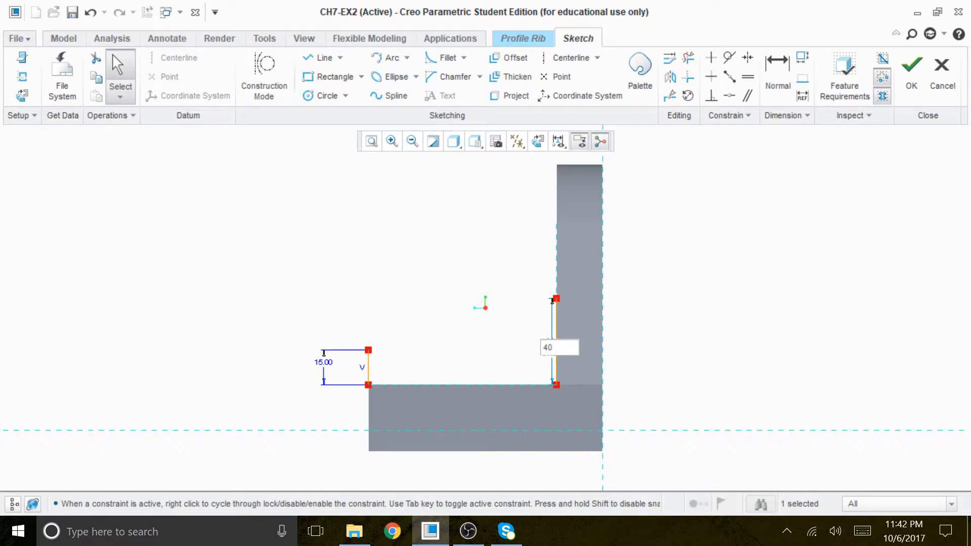
{"action": "key", "text": "Return"}
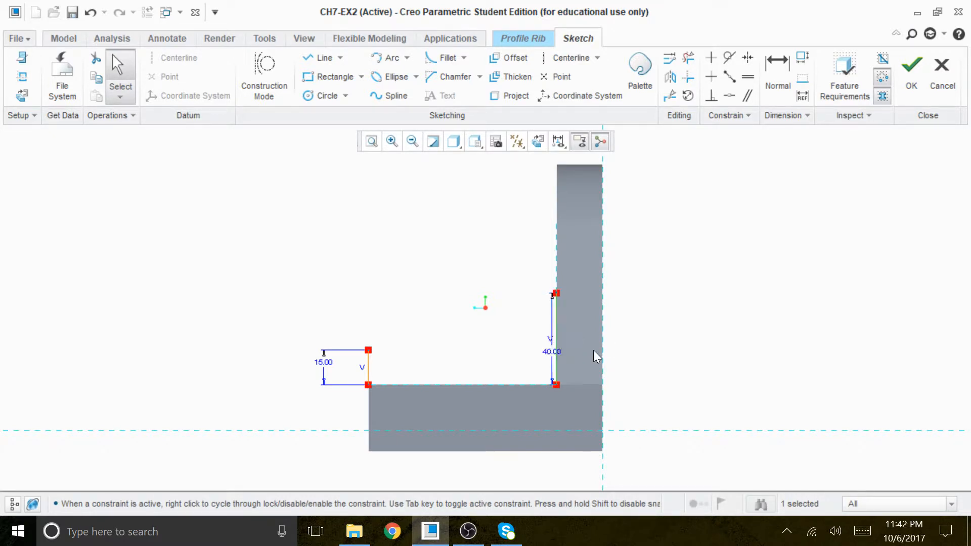
- Sketch a horizontal line outward from the top of the 40 long line and set its length to 20
{"action": "left_click", "coordinate": [320, 57]}
{"action": "left_click", "coordinate": [559, 296]}
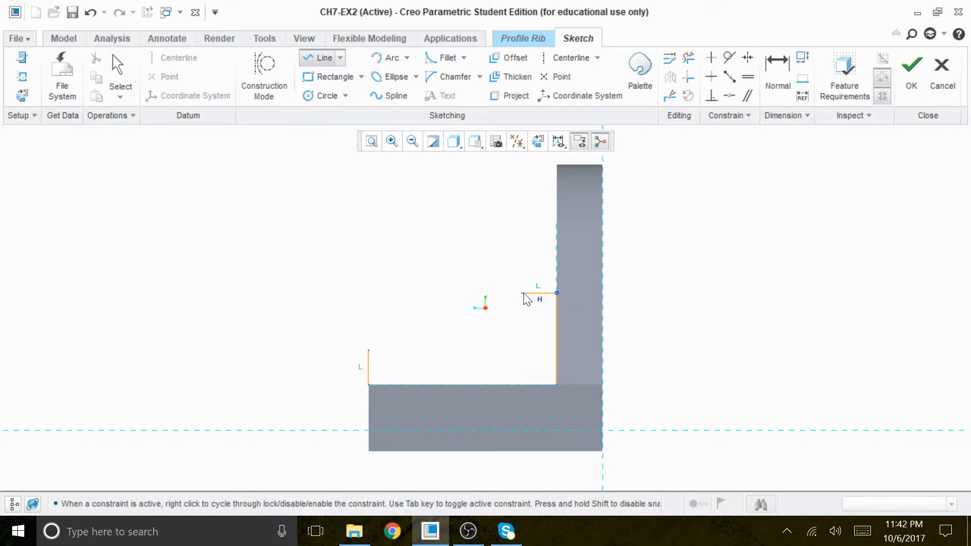
{"action": "left_click", "coordinate": [508, 293]}
{"action": "middle_click", "coordinate": [503, 260]}
{"action": "middle_click", "coordinate": [503, 260]}
{"action": "left_click_drag", "start_coordinate": [535, 300], "coordinate": [526, 257]}
{"action": "double_click", "coordinate": [536, 253]}
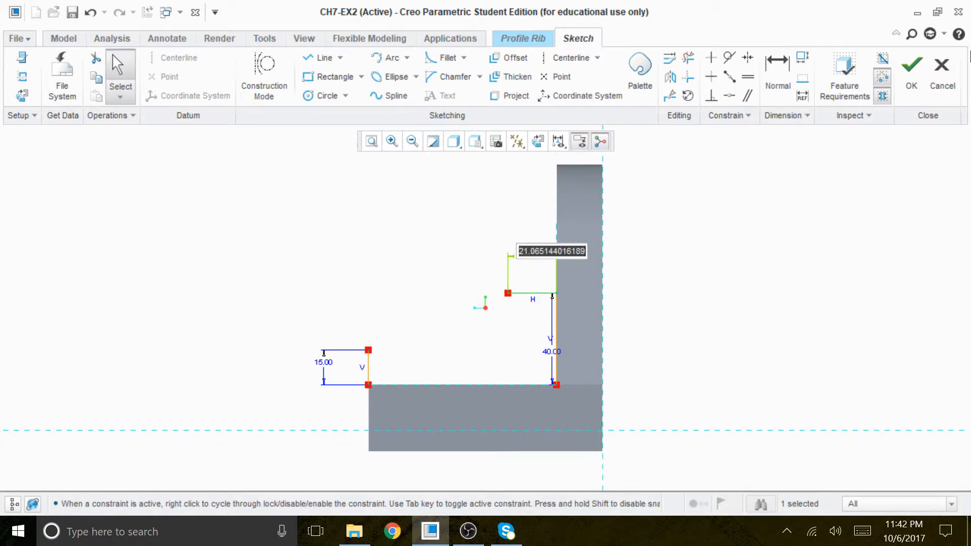
{"action": "type", "text": "20"}
{"action": "key", "text": "Return"}
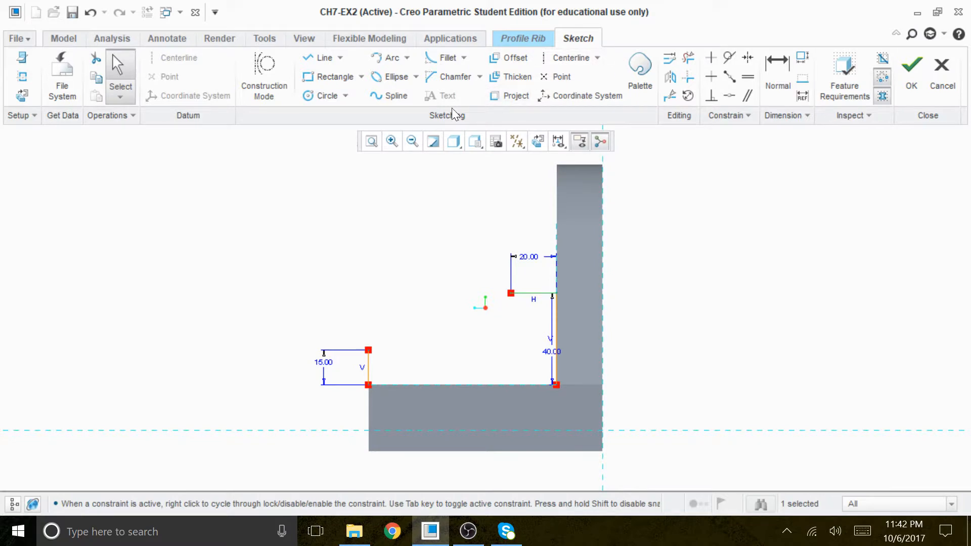
- Connect the horizontal line's outer end to the top of the 15 long line with a slanted line and finish the rib sketch
{"action": "left_click", "coordinate": [320, 57]}
{"action": "left_click", "coordinate": [510, 293]}
{"action": "left_click", "coordinate": [365, 357]}
{"action": "middle_click", "coordinate": [405, 253]}
{"action": "middle_click", "coordinate": [408, 255]}
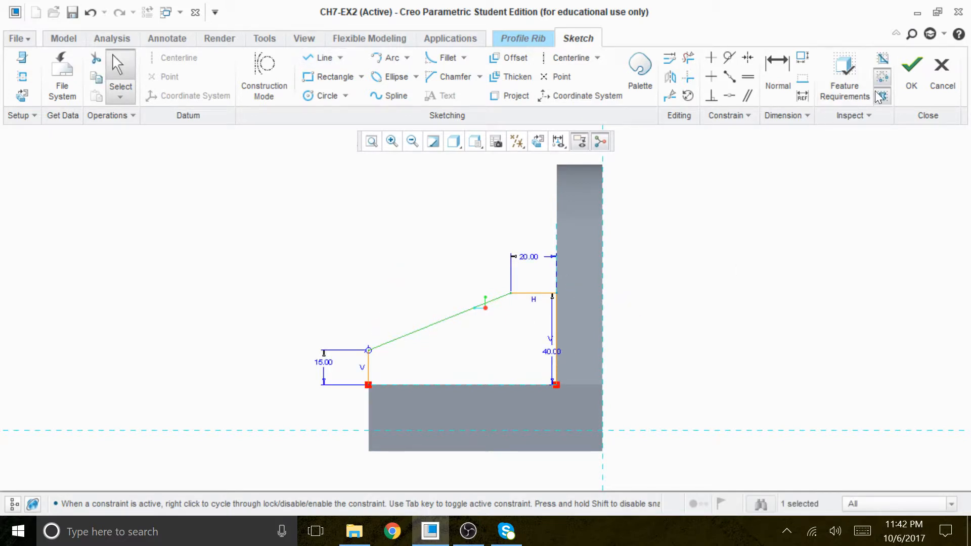
{"action": "left_click", "coordinate": [911, 70]}
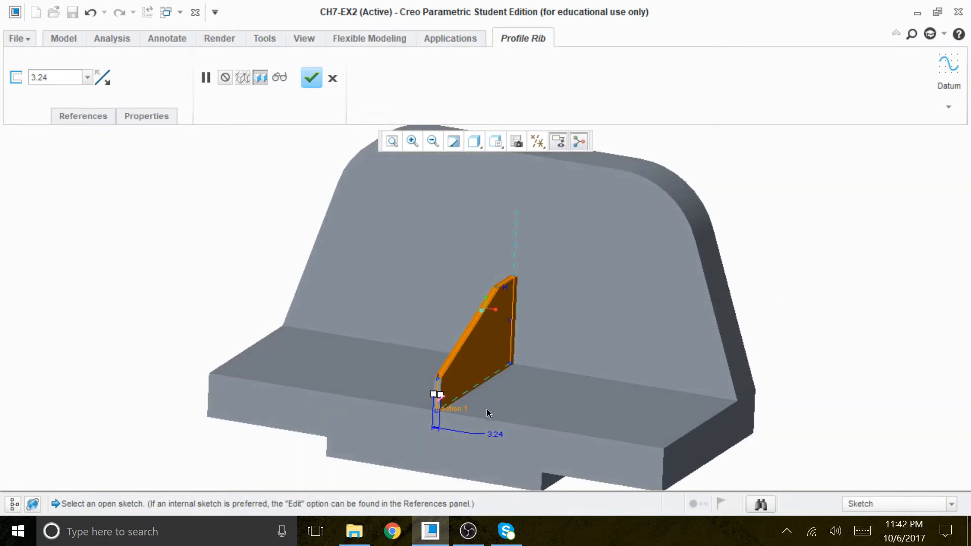
- Set the profile rib's thickness to 20 and complete the feature
{"action": "double_click", "coordinate": [497, 435]}
{"action": "type", "text": "20"}
{"action": "key", "text": "Return"}
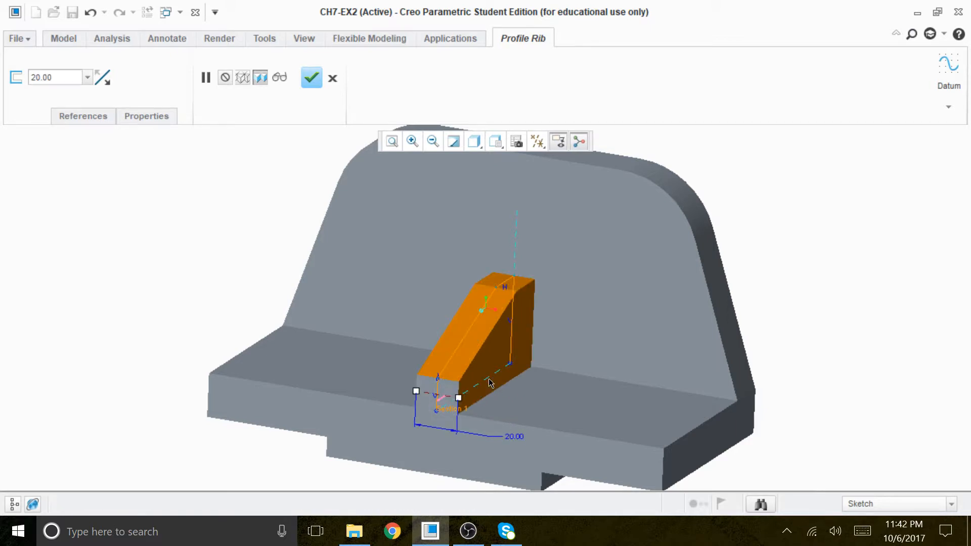
{"action": "middle_click_drag", "start_coordinate": [800, 330], "coordinate": [763, 328]}
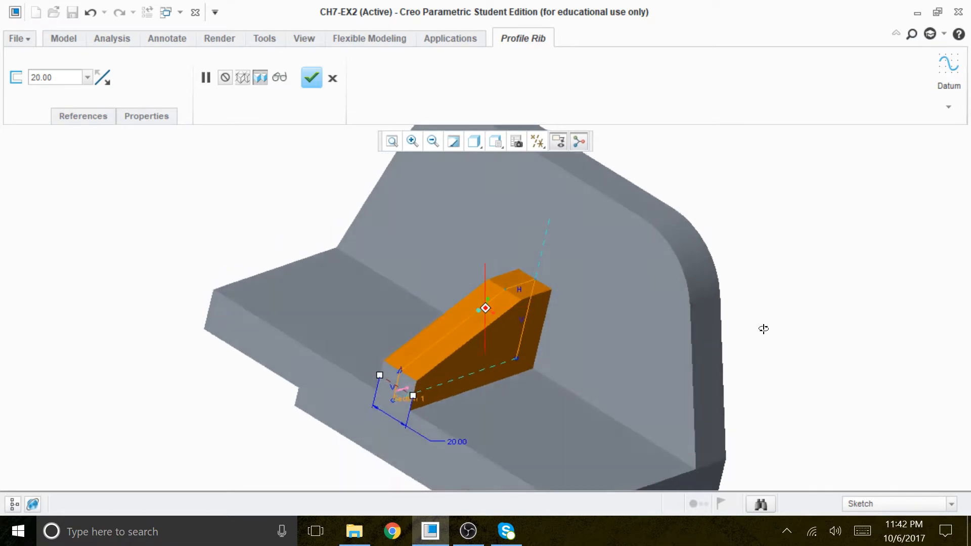
{"action": "left_click", "coordinate": [311, 77]}
{"action": "left_click", "coordinate": [815, 313]}
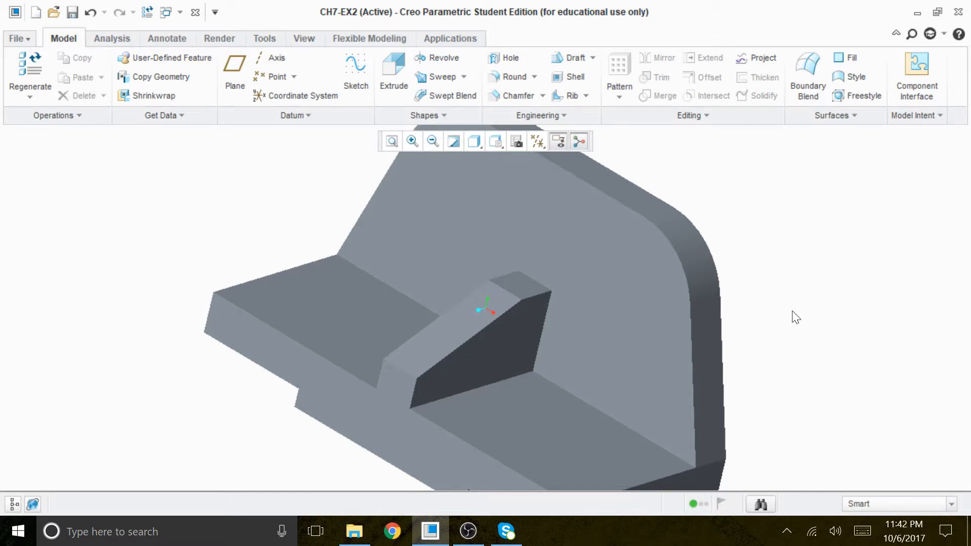
- Round the base's two outer vertical corner edges with a radius of 30
{"action": "middle_click_drag", "start_coordinate": [752, 338], "coordinate": [776, 234], "text": "shift"}
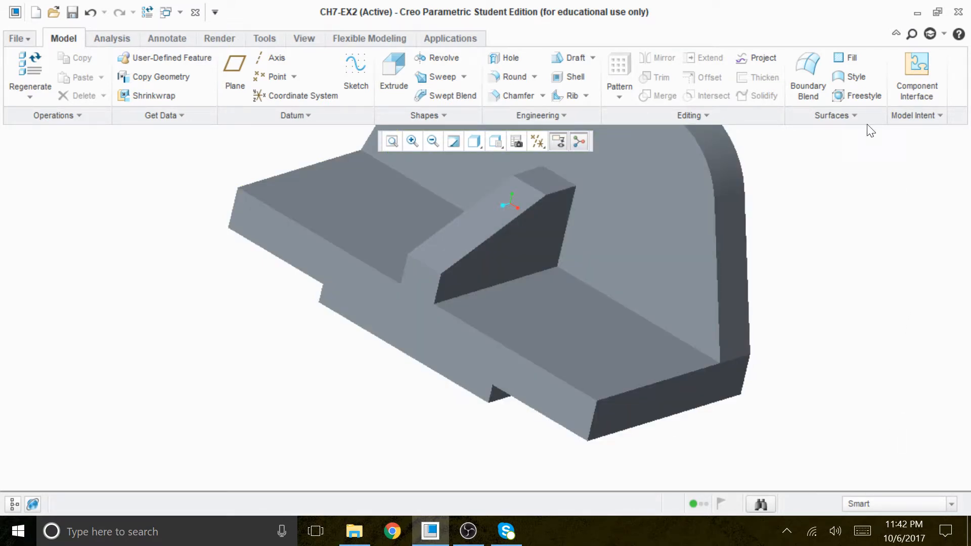
{"action": "left_click", "coordinate": [510, 81]}
{"action": "left_click", "coordinate": [593, 417]}
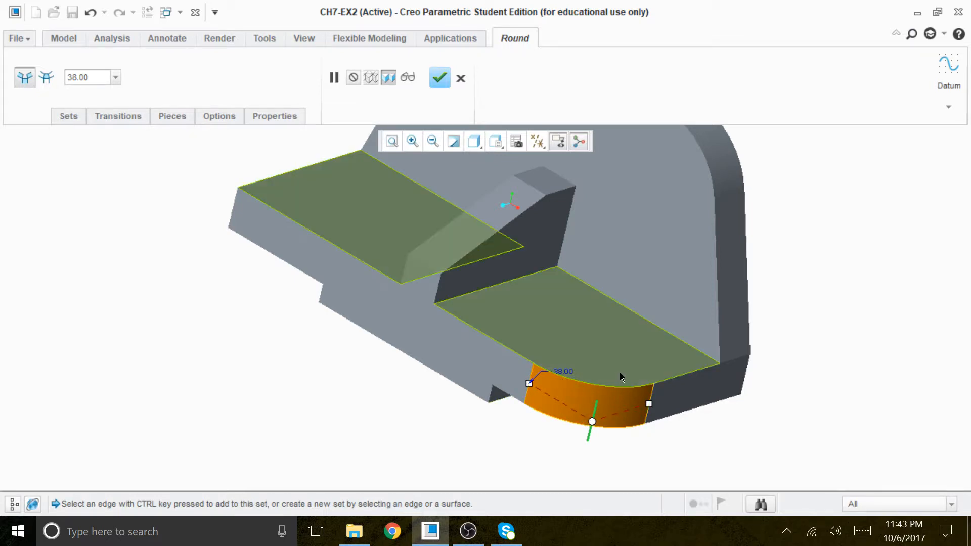
{"action": "double_click", "coordinate": [567, 372]}
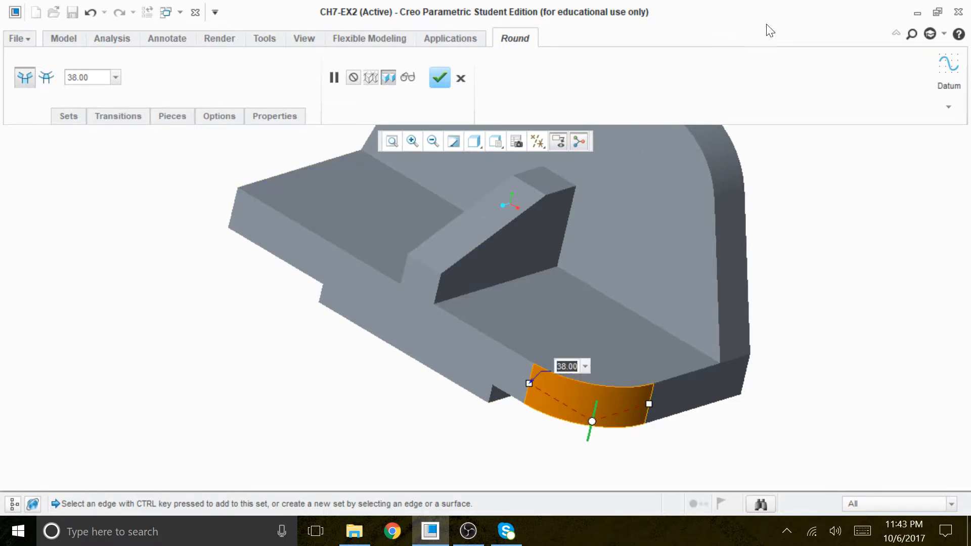
{"action": "type", "text": "3"}
{"action": "key", "text": "Return"}
{"action": "middle_click_drag", "start_coordinate": [279, 404], "coordinate": [306, 379]}
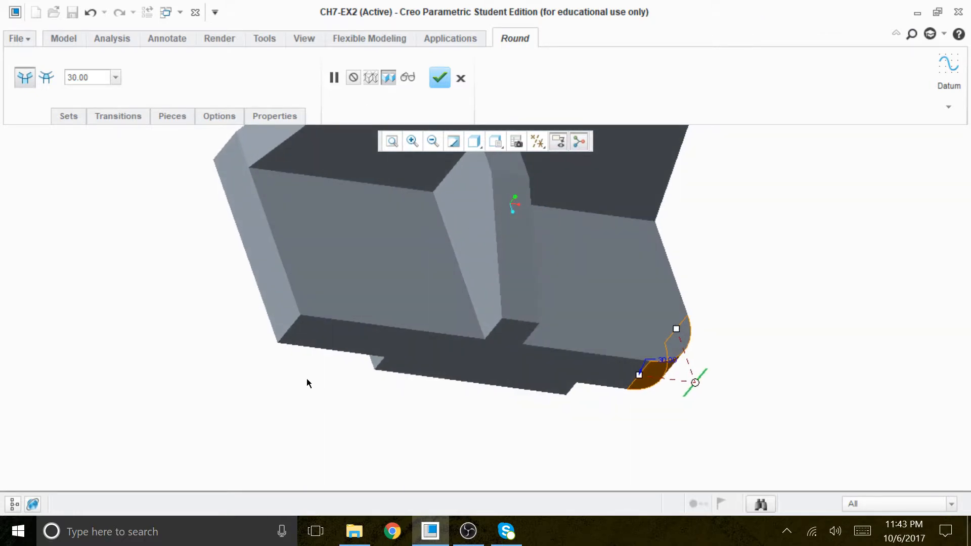
{"action": "left_click", "coordinate": [296, 324]}
{"action": "left_click", "coordinate": [439, 77]}
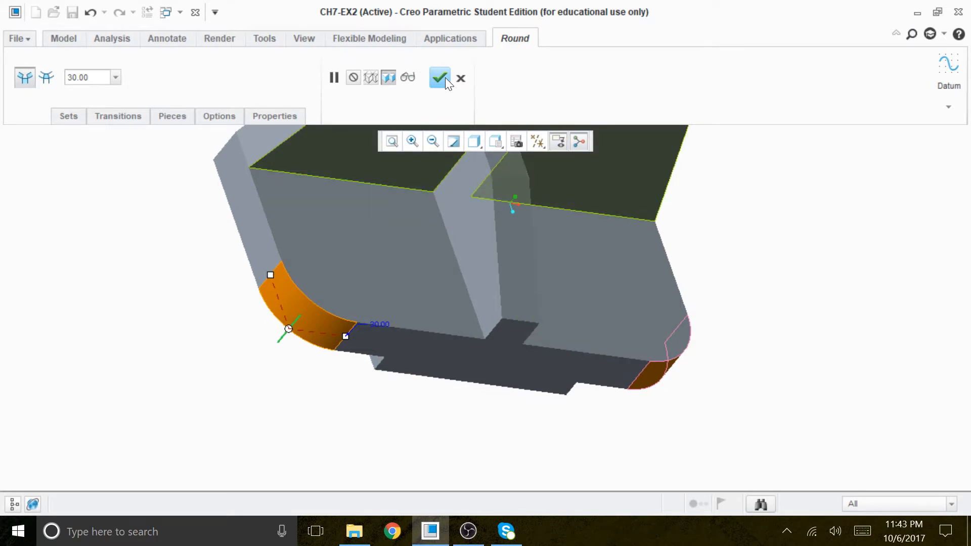
- Place a hole on the base's top face near one rounded corner, referencing the base's front edge and side face
{"action": "middle_click_drag", "start_coordinate": [778, 354], "coordinate": [733, 427]}
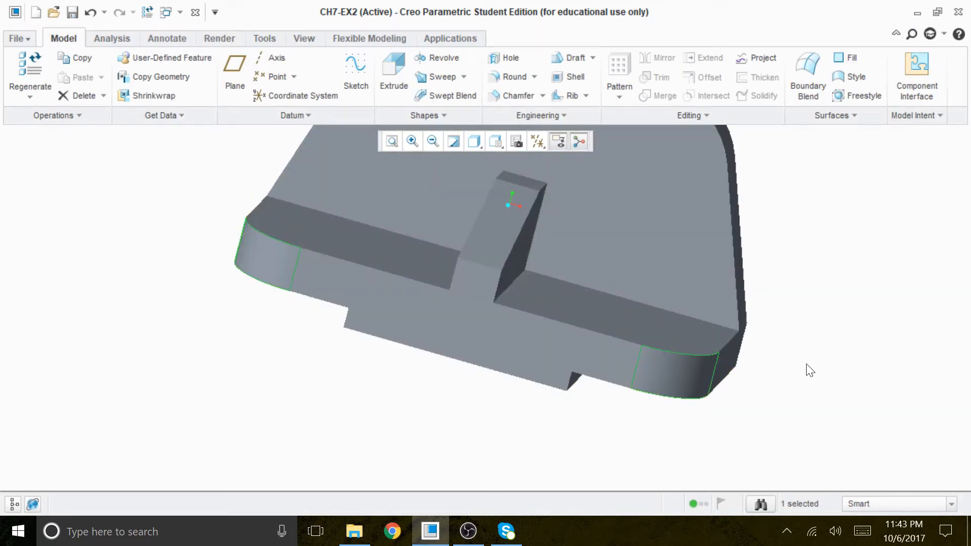
{"action": "middle_click_drag", "start_coordinate": [802, 347], "coordinate": [787, 405]}
{"action": "left_click", "coordinate": [834, 392]}
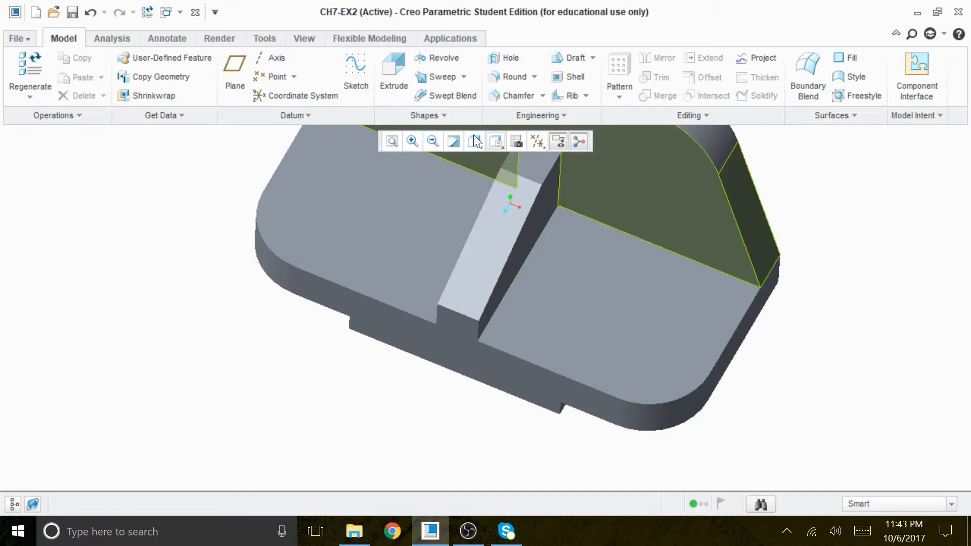
{"action": "left_click", "coordinate": [511, 60]}
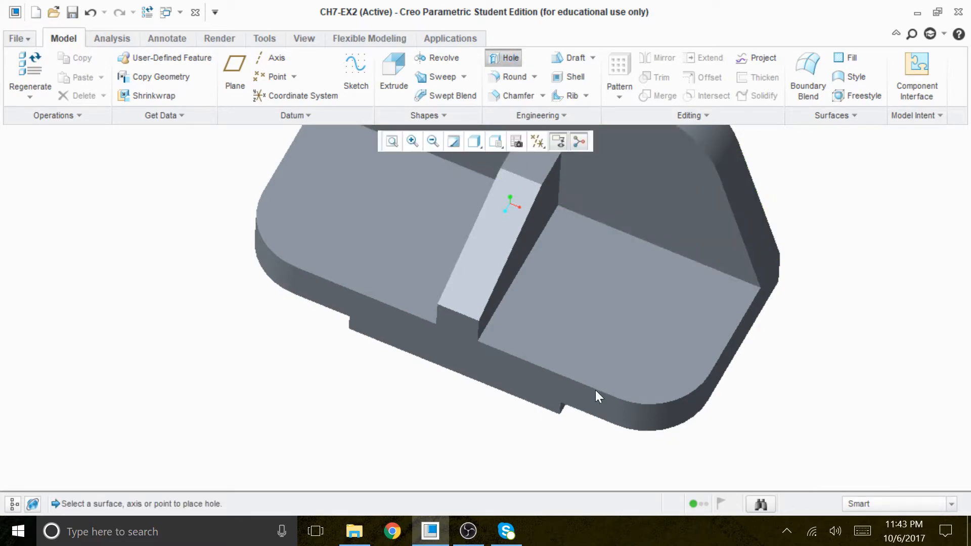
{"action": "left_click", "coordinate": [646, 353]}
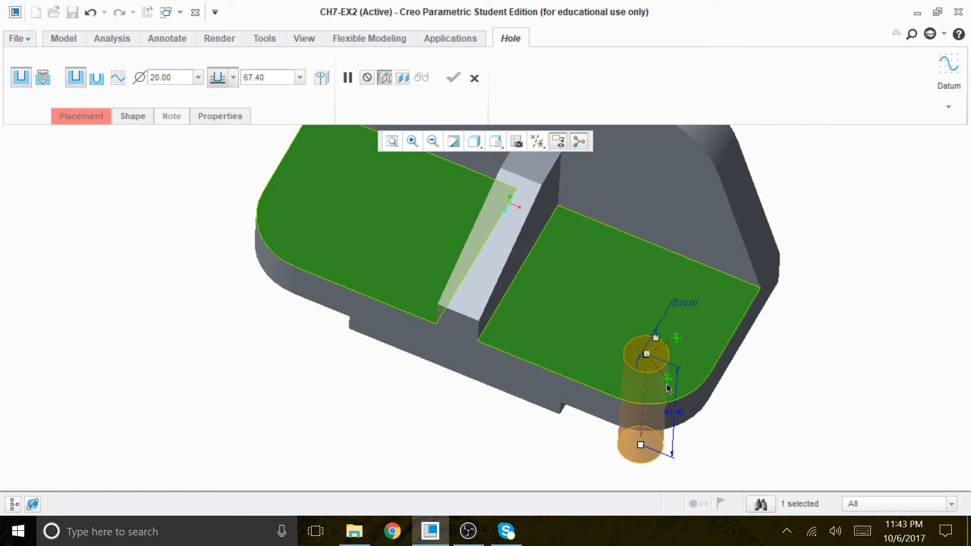
{"action": "left_click_drag", "start_coordinate": [667, 379], "coordinate": [619, 398]}
{"action": "left_click_drag", "start_coordinate": [677, 338], "coordinate": [706, 379]}
{"action": "middle_click_drag", "start_coordinate": [758, 419], "coordinate": [752, 379]}
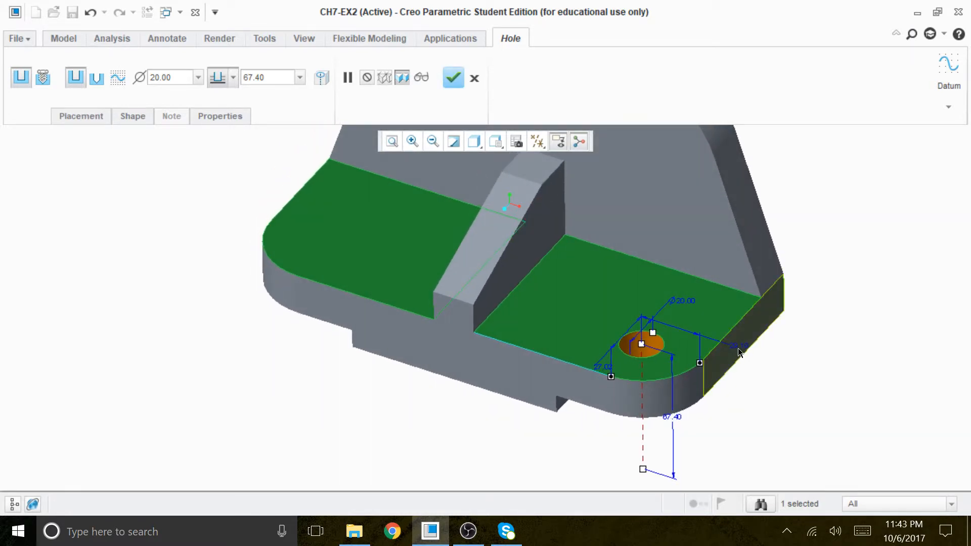
- Set the hole's offsets from the base's side face and front edge to 30 each
{"action": "scroll", "coordinate": [755, 386], "scroll_direction": "up", "scroll_amount": 2}
{"action": "double_click", "coordinate": [742, 353]}
{"action": "type", "text": "3"}
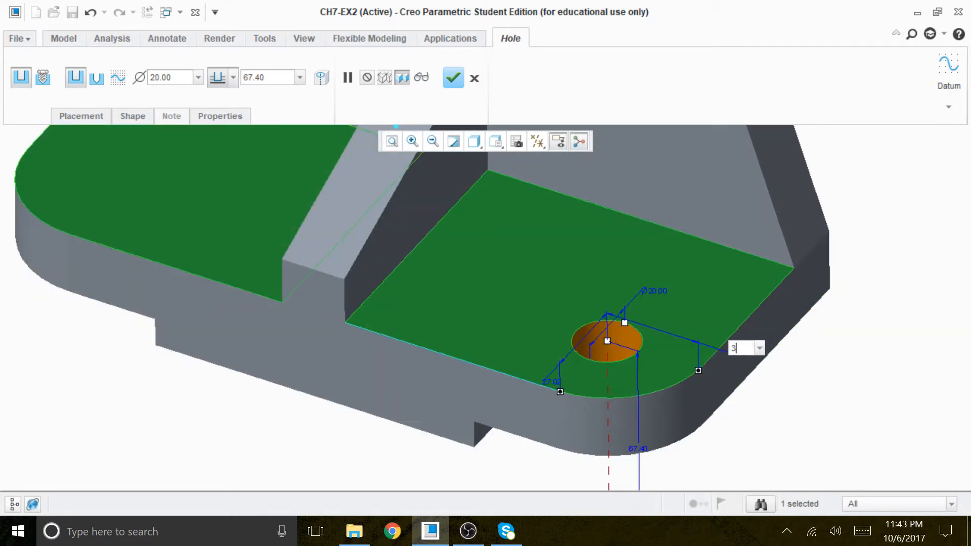
{"action": "type", "text": "0"}
{"action": "key", "text": "Return"}
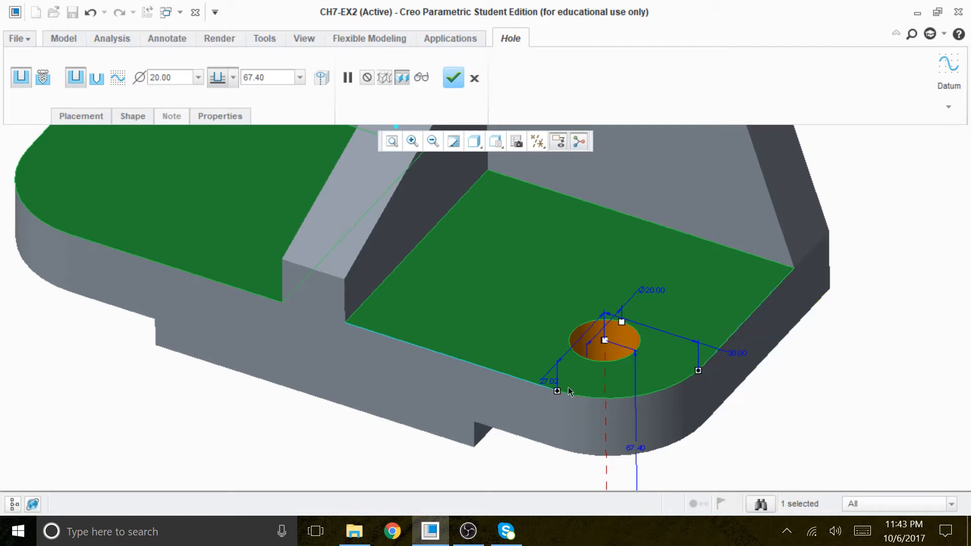
{"action": "double_click", "coordinate": [551, 380]}
{"action": "type", "text": "30"}
{"action": "key", "text": "Return"}
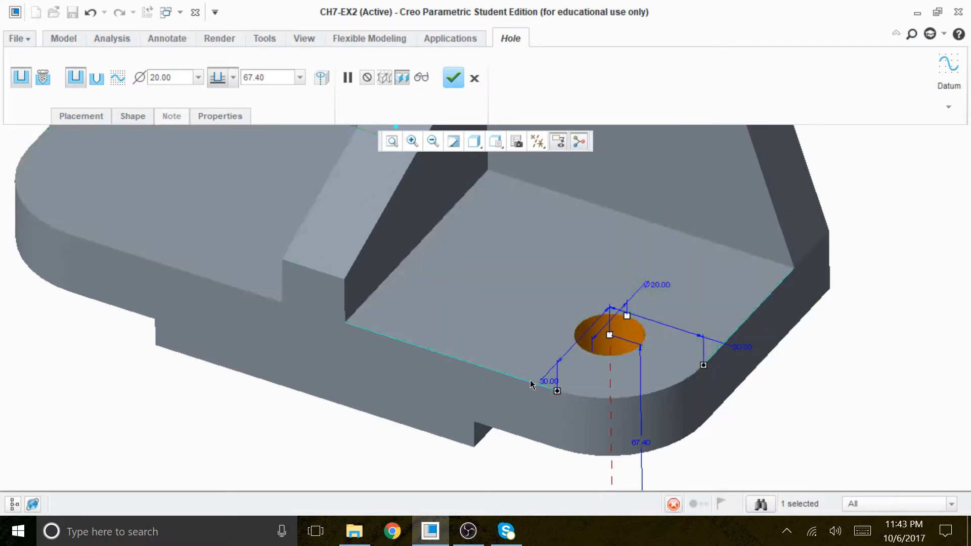
- Give the hole a standard drilled profile with a counterbore 38 in diameter and 6 deep
{"action": "left_click", "coordinate": [134, 116]}
{"action": "left_click", "coordinate": [97, 77]}
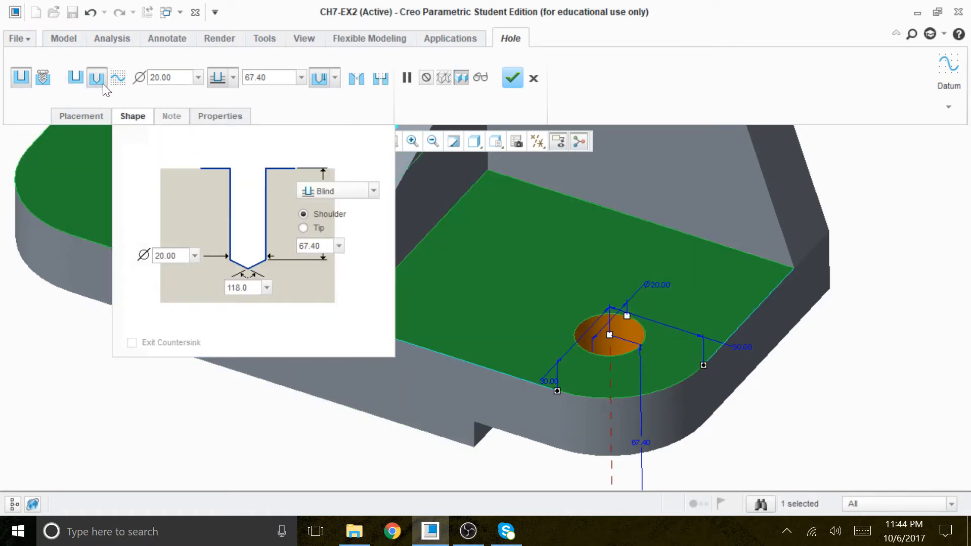
{"action": "left_click", "coordinate": [380, 77]}
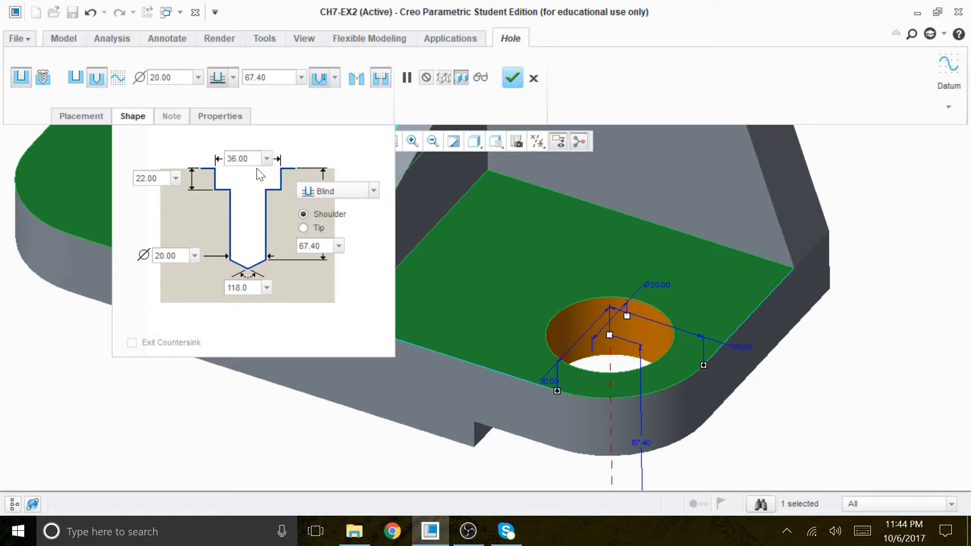
{"action": "left_click", "coordinate": [237, 158]}
{"action": "type", "text": "3"}
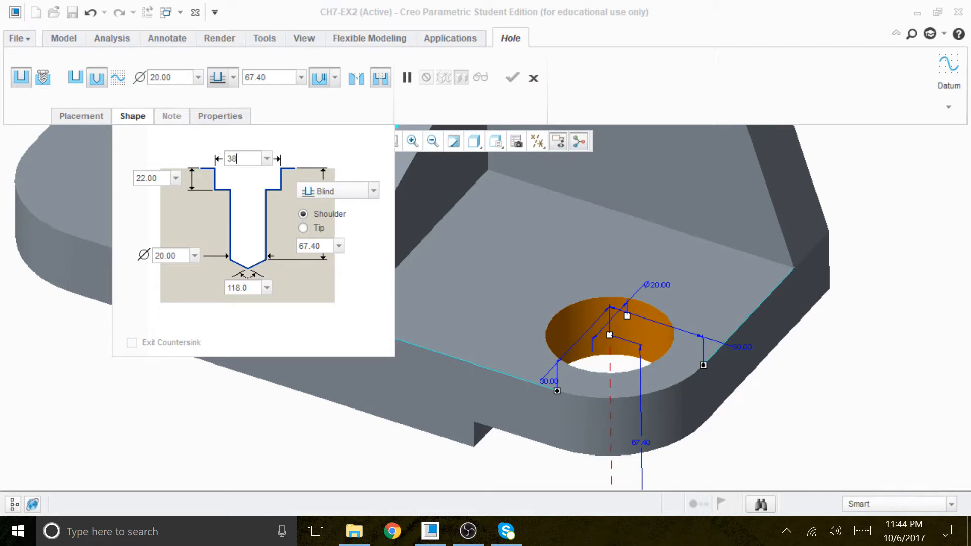
{"action": "type", "text": "8"}
{"action": "key", "text": "Return"}
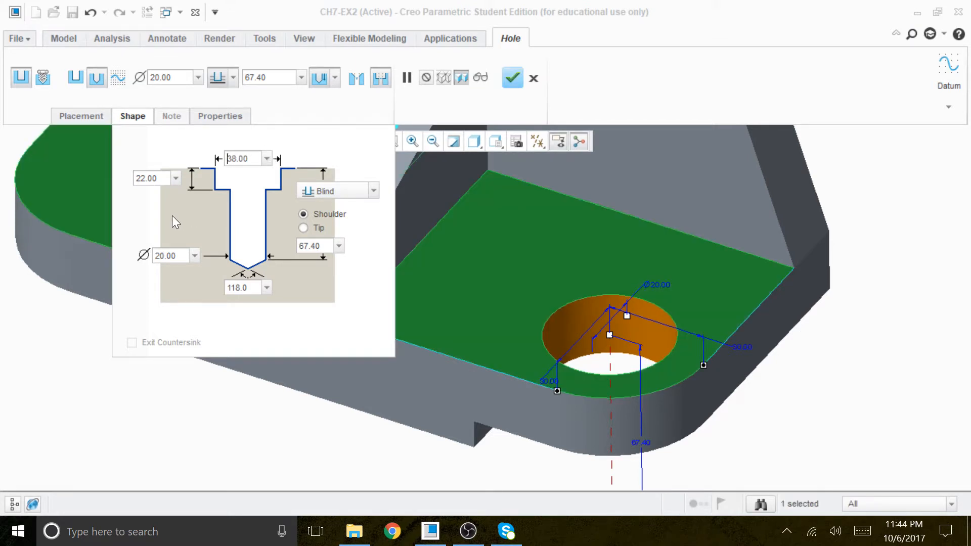
{"action": "key", "text": "Tab"}
{"action": "type", "text": "6"}
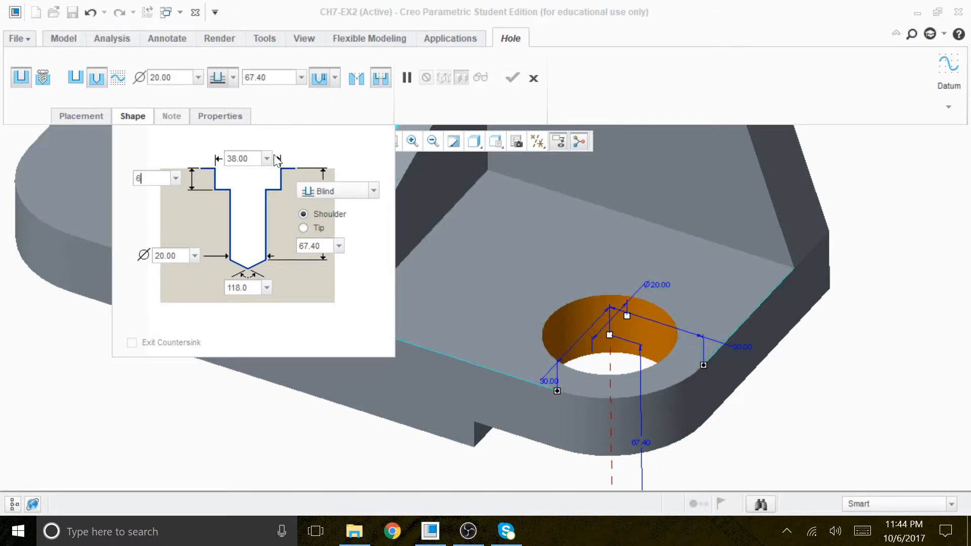
{"action": "key", "text": "Return"}
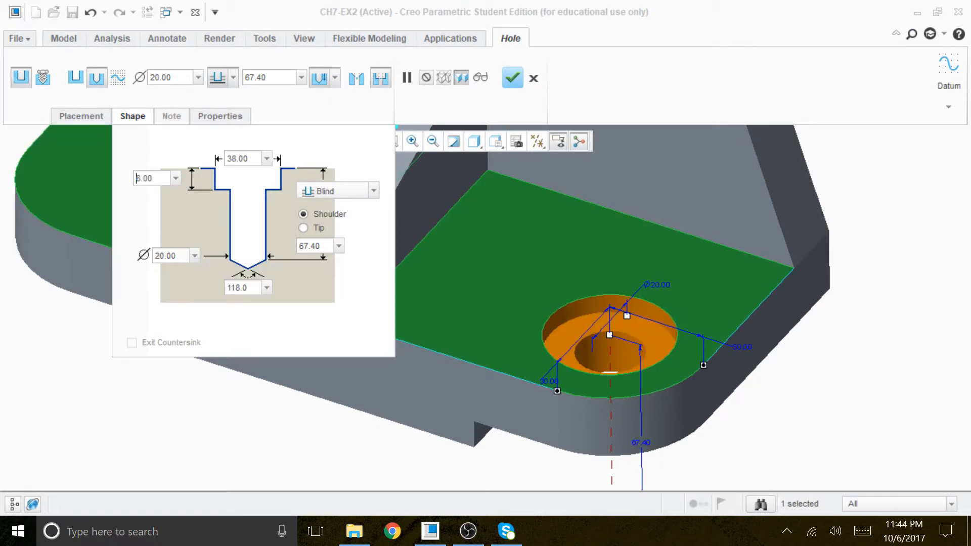
- Change the hole's depth option to To Next
{"action": "left_click", "coordinate": [357, 191]}
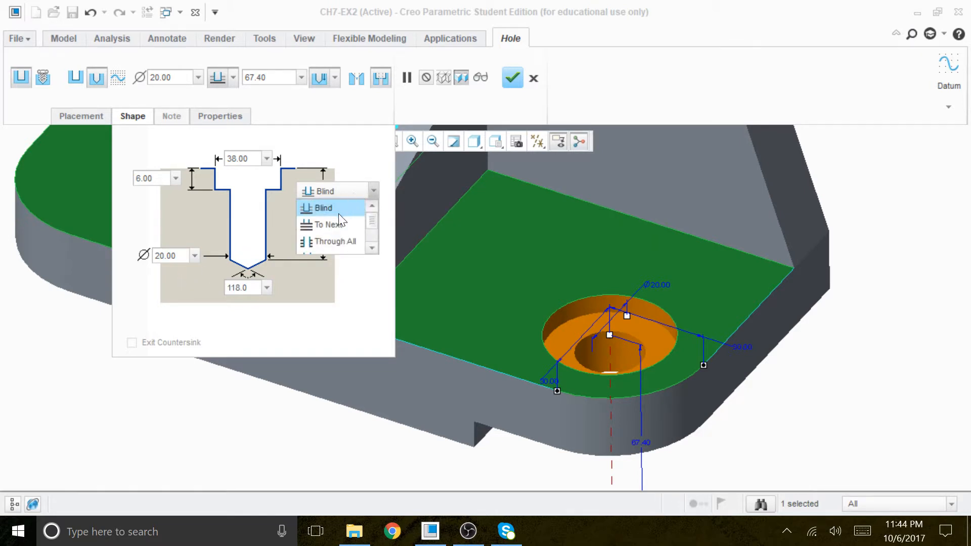
{"action": "left_click", "coordinate": [326, 225]}
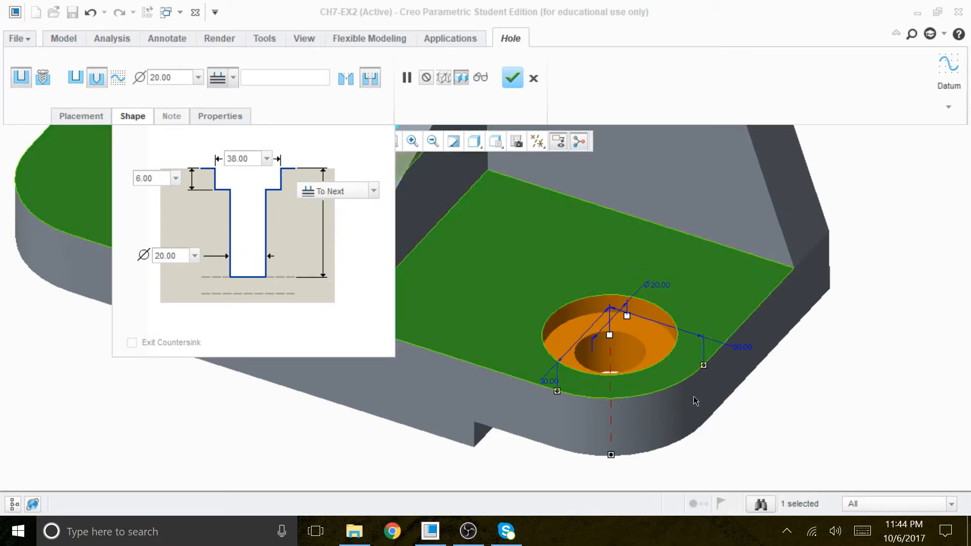
{"action": "middle_click_drag", "start_coordinate": [764, 419], "coordinate": [747, 440]}
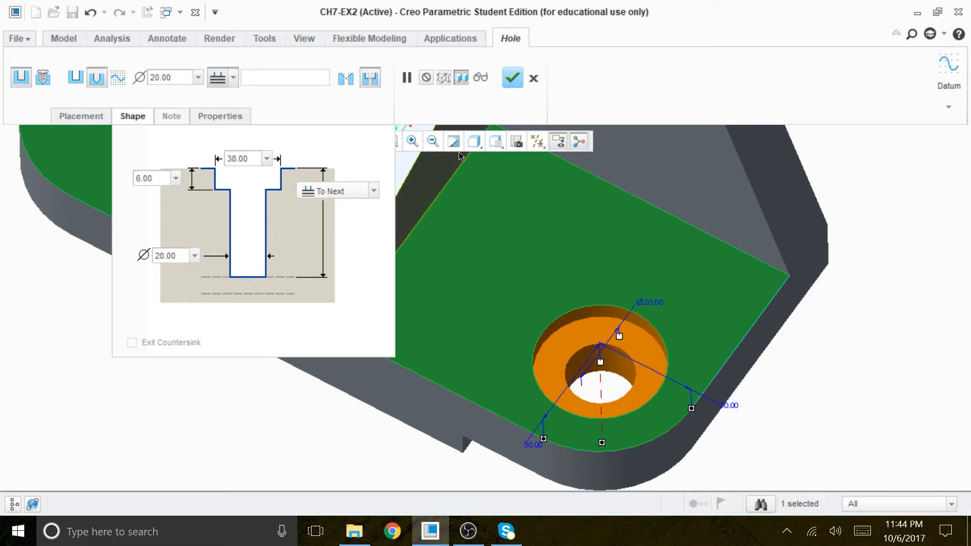
- Complete the counterbored hole and turn on the display of datum planes
{"action": "left_click", "coordinate": [512, 80]}
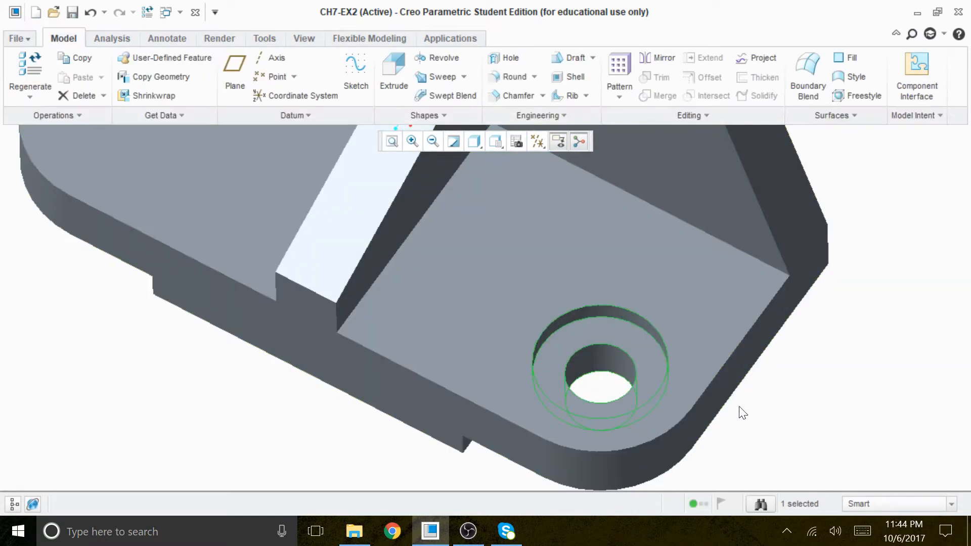
{"action": "middle_click_drag", "start_coordinate": [795, 455], "coordinate": [823, 421]}
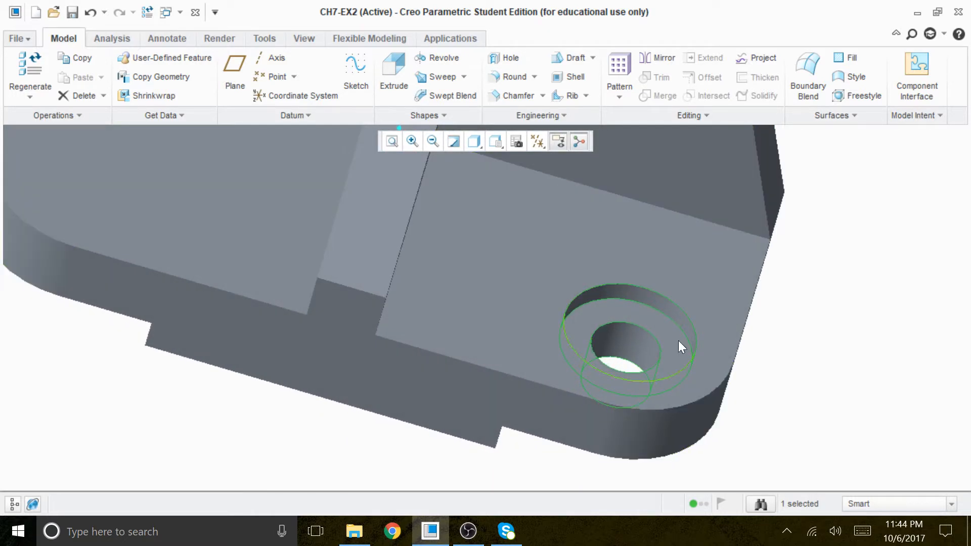
{"action": "left_click", "coordinate": [535, 141]}
{"action": "left_click", "coordinate": [487, 226]}
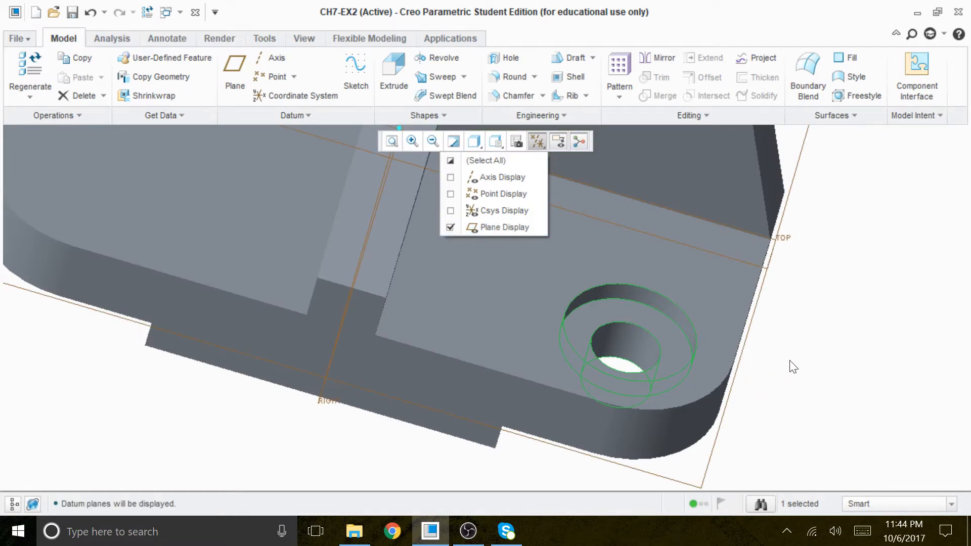
- Try to mirror the counterbored hole about the TOP datum plane
{"action": "middle_click_drag", "start_coordinate": [754, 381], "coordinate": [691, 485], "text": "shift"}
{"action": "middle_click_drag", "start_coordinate": [745, 405], "coordinate": [657, 392]}
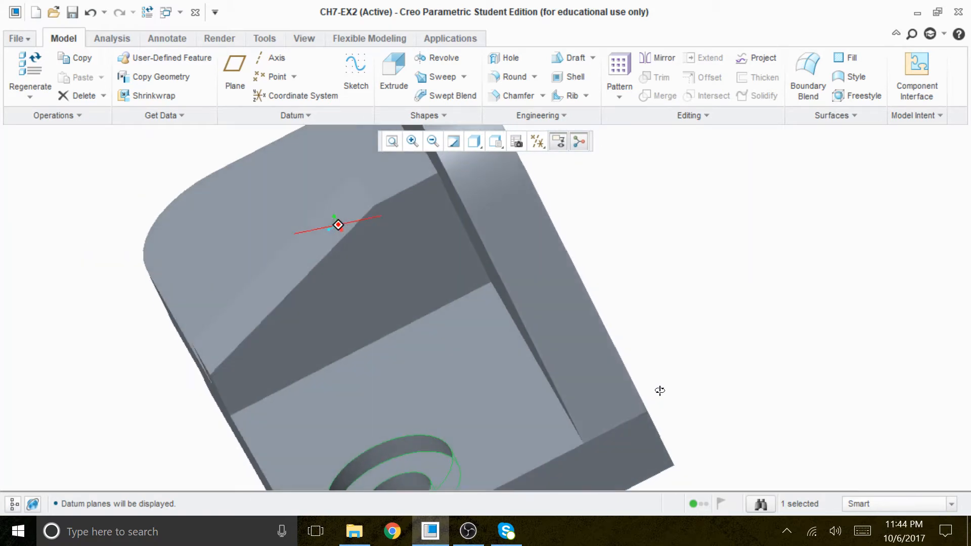
{"action": "left_click", "coordinate": [657, 57]}
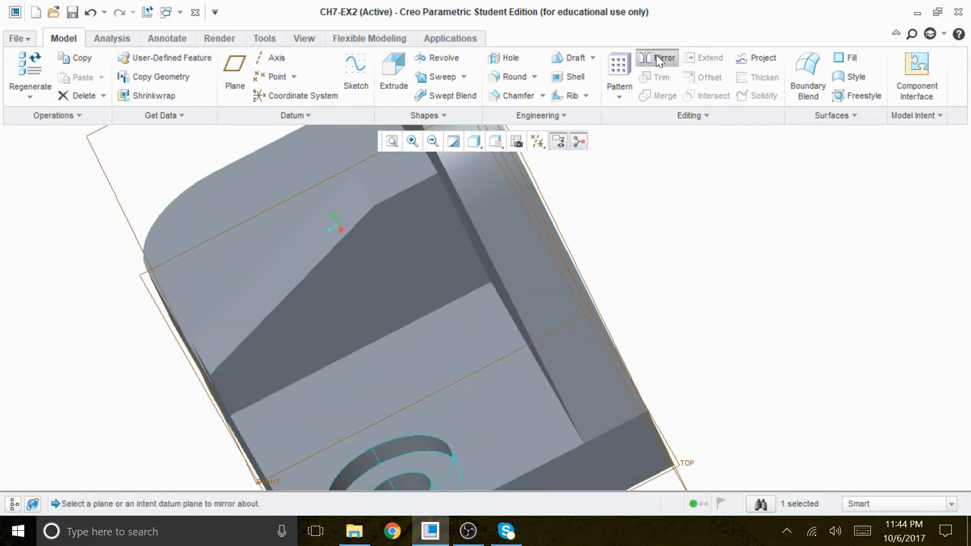
{"action": "left_click", "coordinate": [308, 185]}
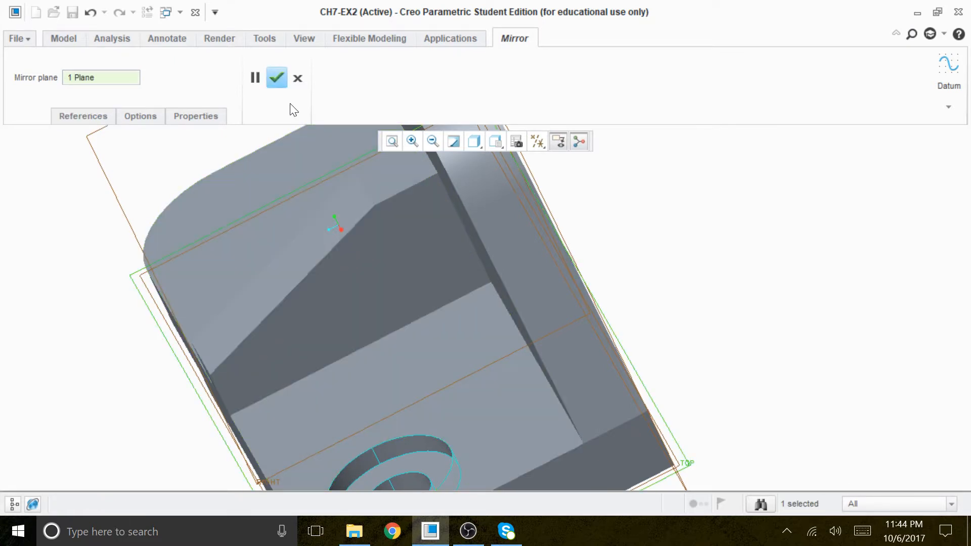
{"action": "left_click", "coordinate": [276, 77]}
{"action": "middle_click_drag", "start_coordinate": [691, 332], "coordinate": [750, 340]}
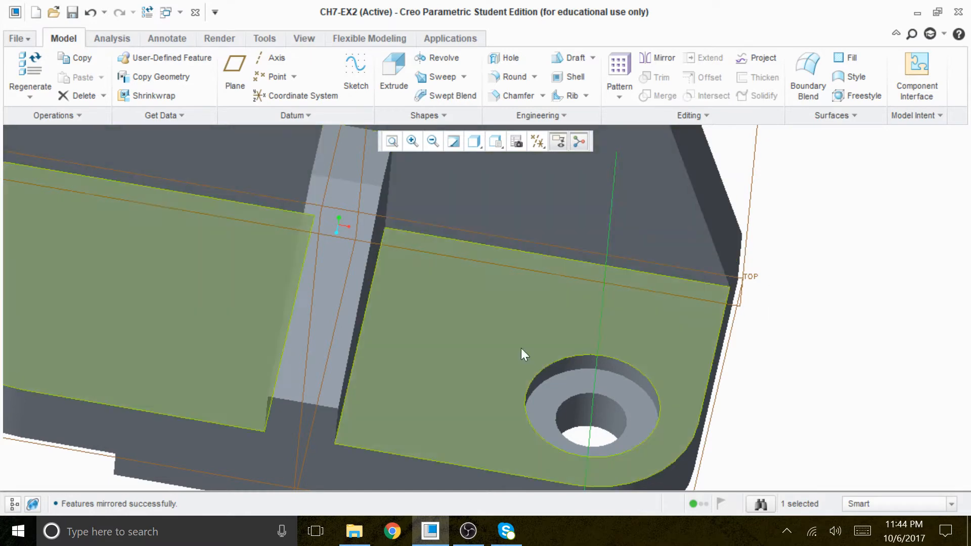
- Show the model tree and delete the Mirror 1 feature together with its mirrored hole
{"action": "left_click", "coordinate": [13, 503]}
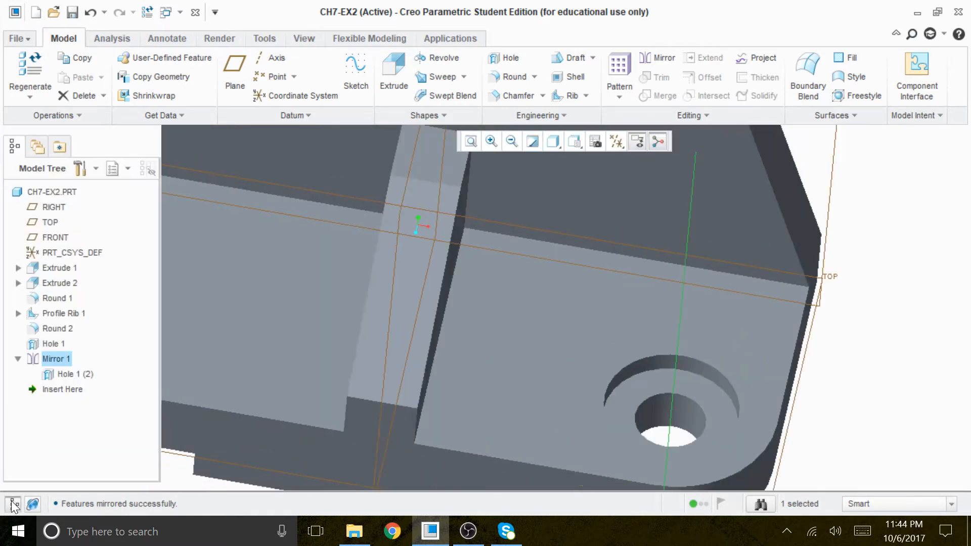
{"action": "right_click", "coordinate": [55, 359]}
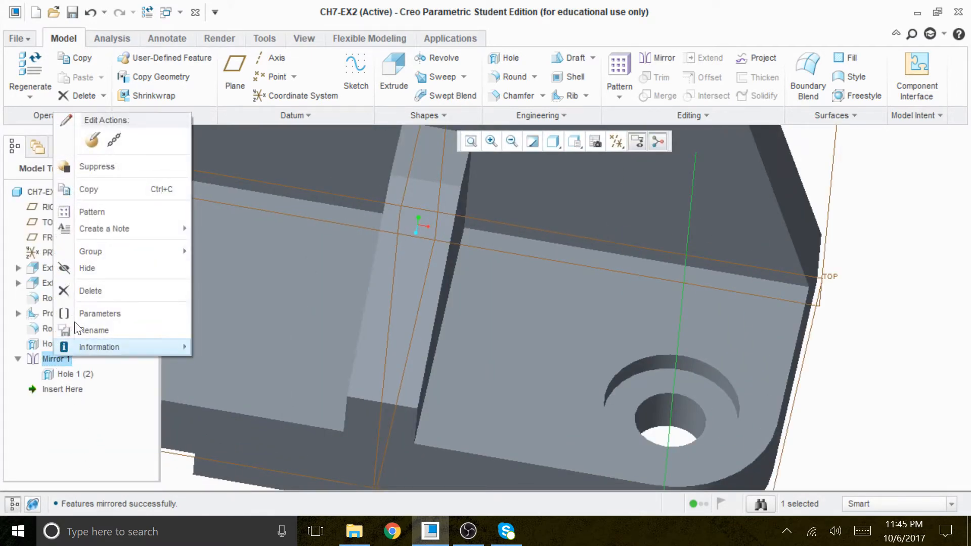
{"action": "left_click", "coordinate": [102, 294]}
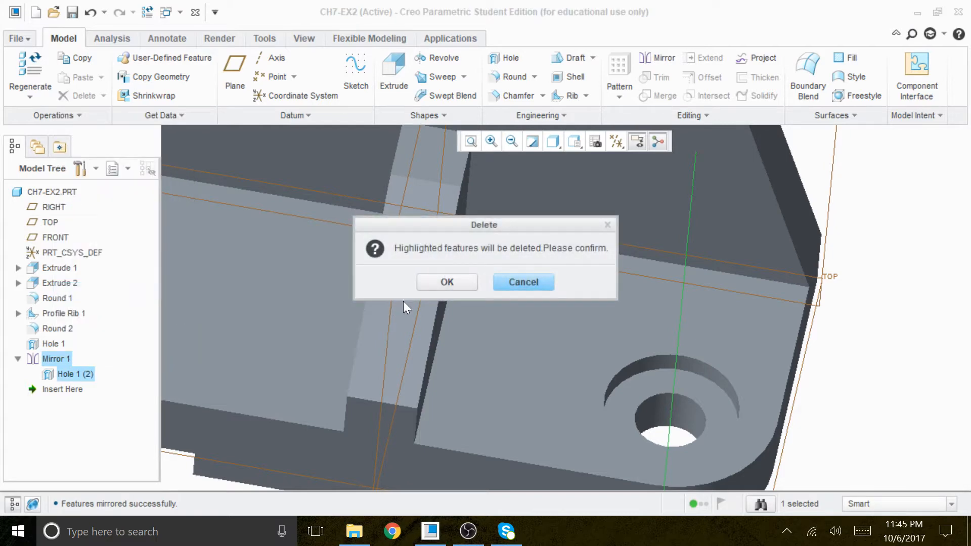
{"action": "left_click", "coordinate": [427, 277]}
{"action": "left_click", "coordinate": [832, 390]}
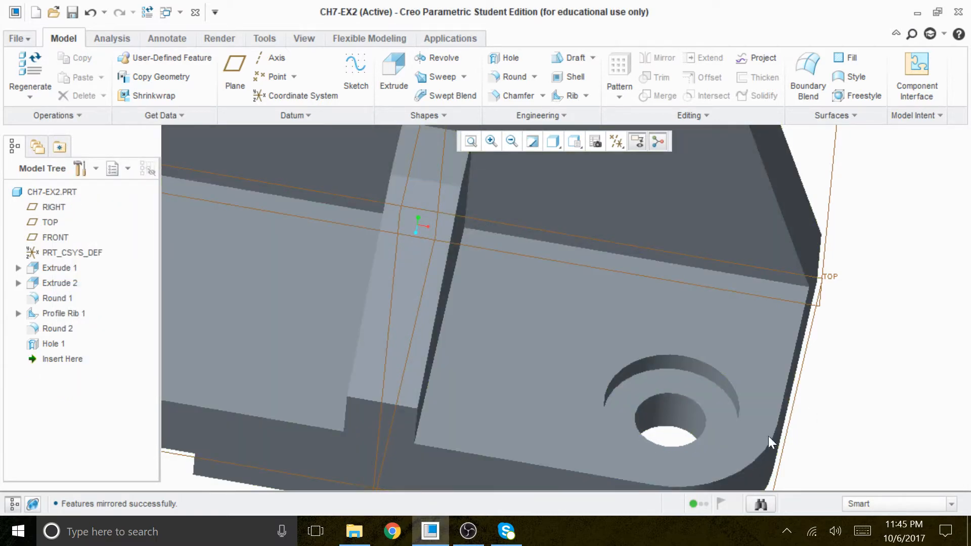
- Mirror the counterbored hole, Hole 1, about the RIGHT datum plane to the base's other side
{"action": "scroll", "coordinate": [757, 259], "scroll_direction": "up", "scroll_amount": 2}
{"action": "middle_click_drag", "start_coordinate": [776, 135], "coordinate": [786, 314]}
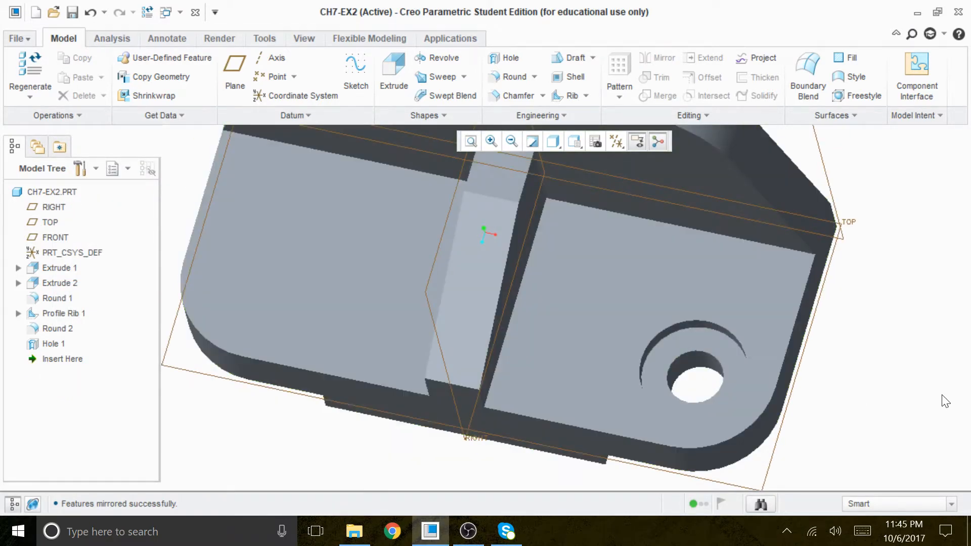
{"action": "middle_click_drag", "start_coordinate": [868, 382], "coordinate": [861, 487]}
{"action": "left_click", "coordinate": [470, 141]}
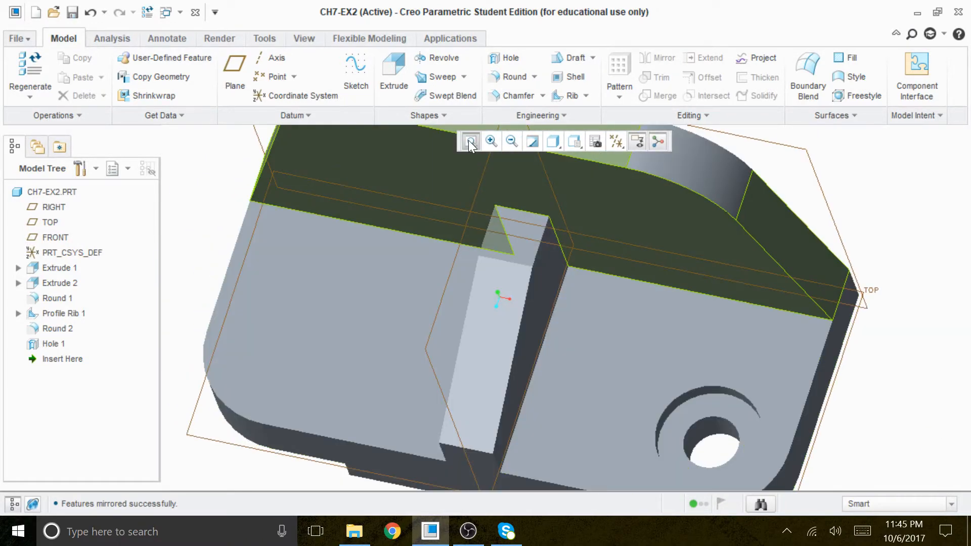
{"action": "scroll", "coordinate": [726, 377], "scroll_direction": "up", "scroll_amount": 3}
{"action": "middle_click_drag", "start_coordinate": [767, 399], "coordinate": [729, 353]}
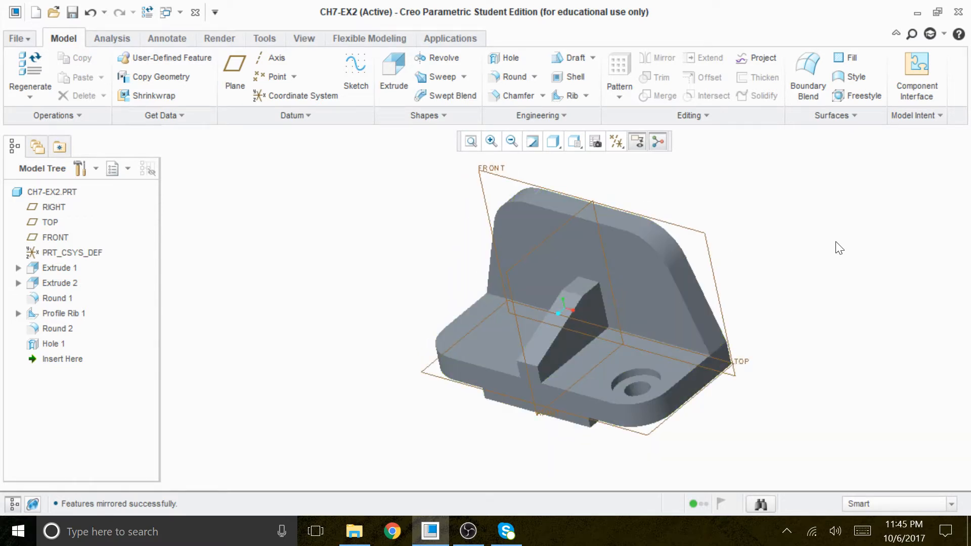
{"action": "left_click", "coordinate": [48, 344]}
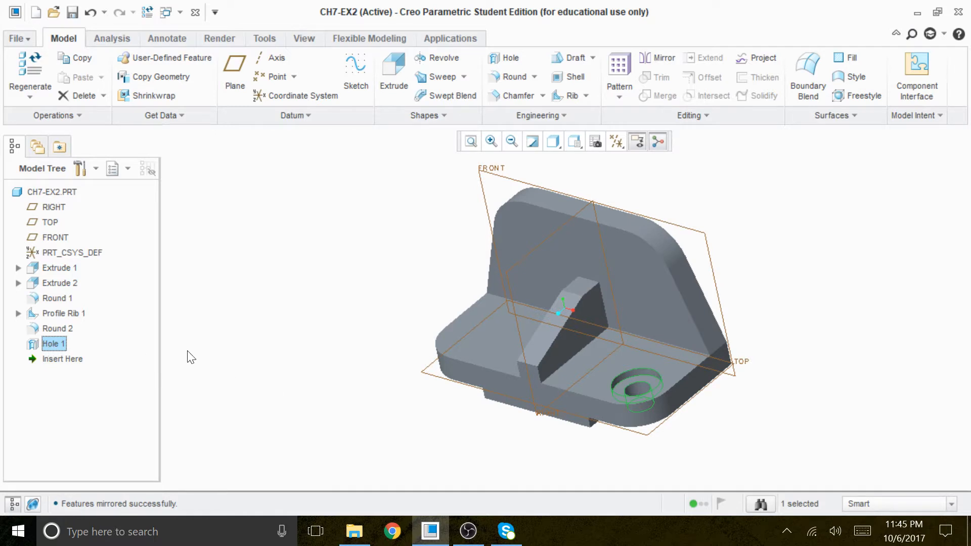
{"action": "left_click", "coordinate": [658, 58]}
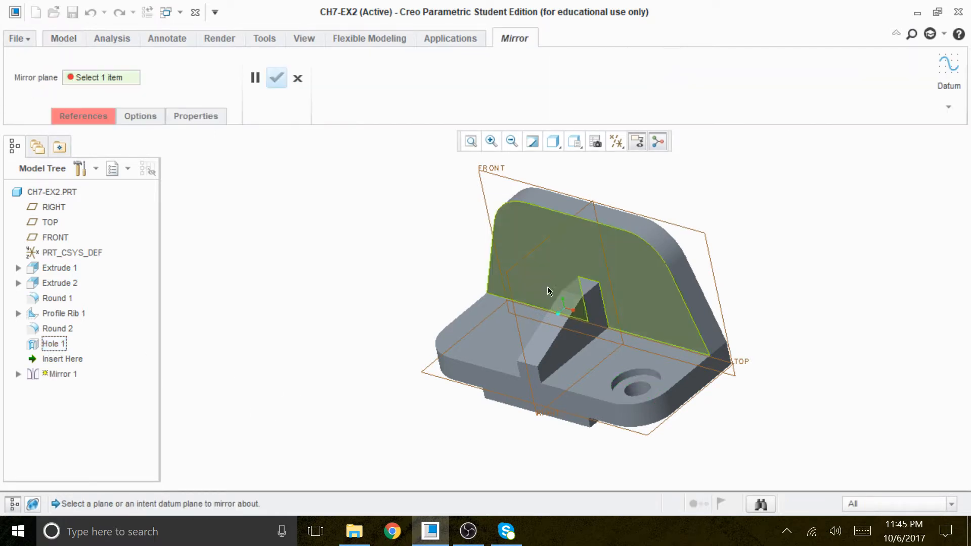
{"action": "left_click", "coordinate": [526, 252]}
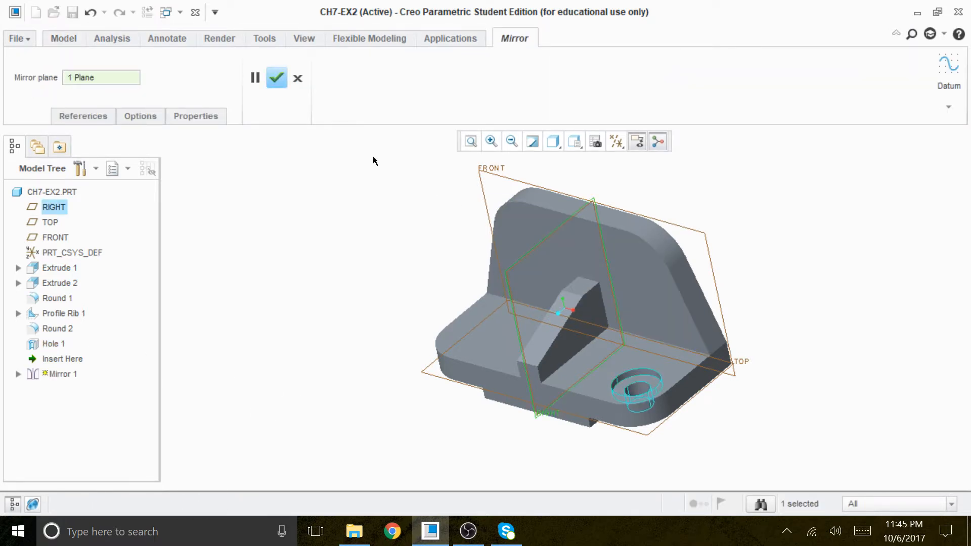
{"action": "left_click", "coordinate": [274, 78]}
{"action": "mouse_move", "coordinate": [422, 417]}
{"action": "middle_mouse_down"}
{"action": "mouse_move", "coordinate": [468, 448]}
{"action": "mouse_move", "coordinate": [436, 411]}
{"action": "mouse_move", "coordinate": [427, 424]}
{"action": "mouse_move", "coordinate": [432, 321]}
{"action": "mouse_move", "coordinate": [426, 431]}
{"action": "middle_mouse_up"}
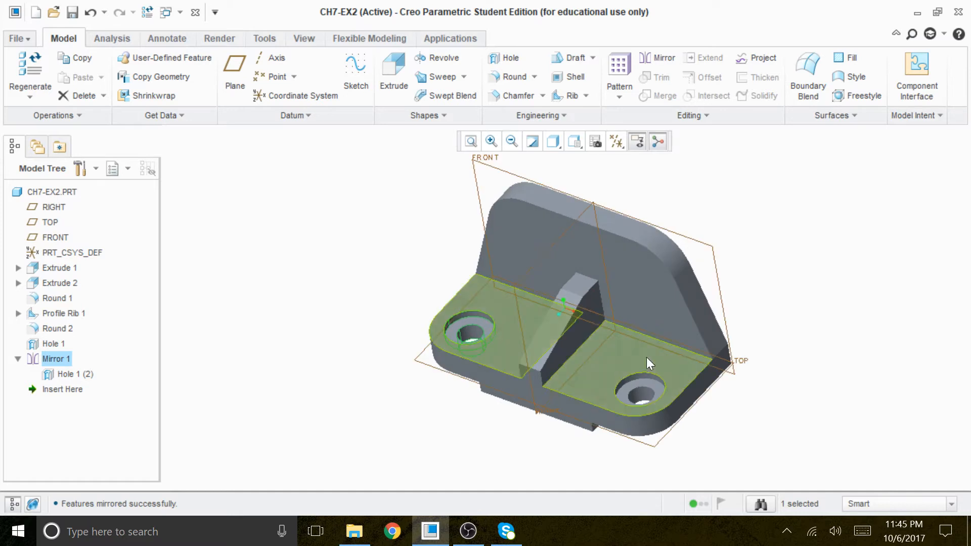
- Start an extrusion with an internal sketch on the front face of the upright plate
{"action": "left_click", "coordinate": [824, 273]}
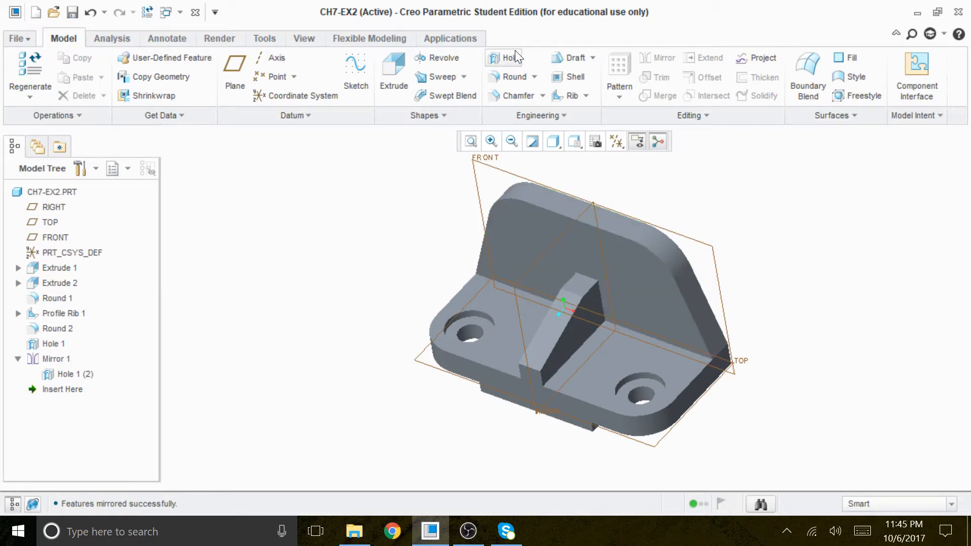
{"action": "left_click", "coordinate": [394, 83]}
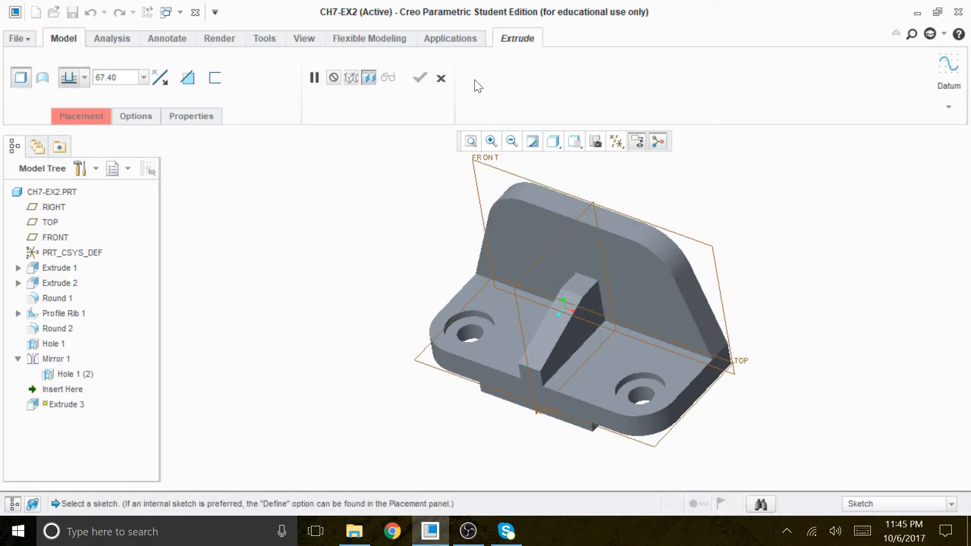
{"action": "left_click", "coordinate": [86, 114]}
{"action": "left_click", "coordinate": [275, 193]}
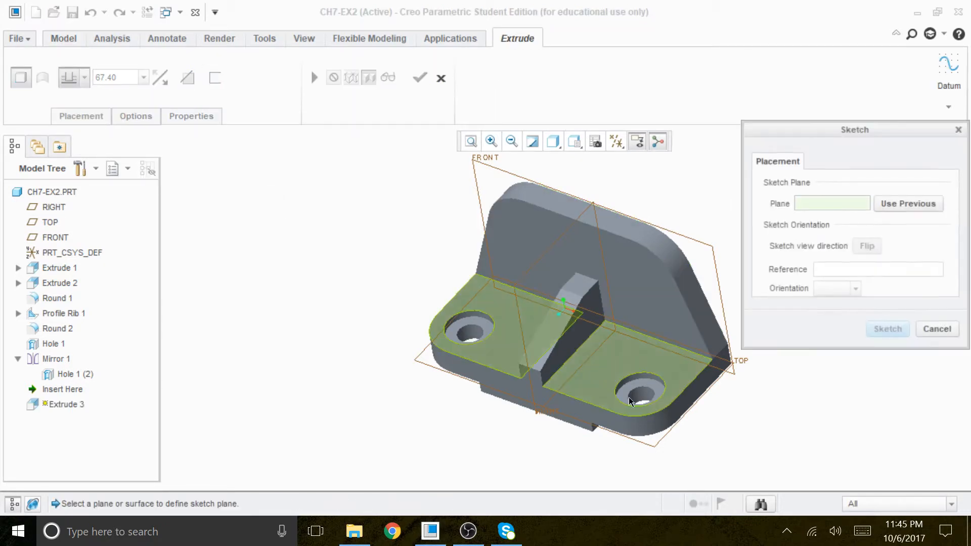
{"action": "left_click", "coordinate": [639, 271]}
{"action": "left_click", "coordinate": [888, 330]}
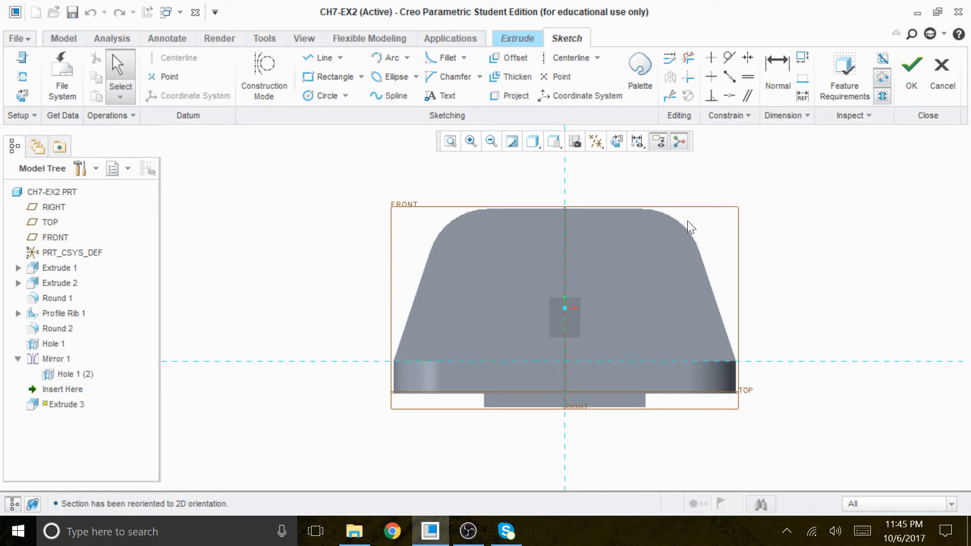
- Add the upright plate's rounded corner surface near the positive X side as a sketch reference
{"action": "right_click", "coordinate": [846, 204]}
{"action": "left_click", "coordinate": [787, 228]}
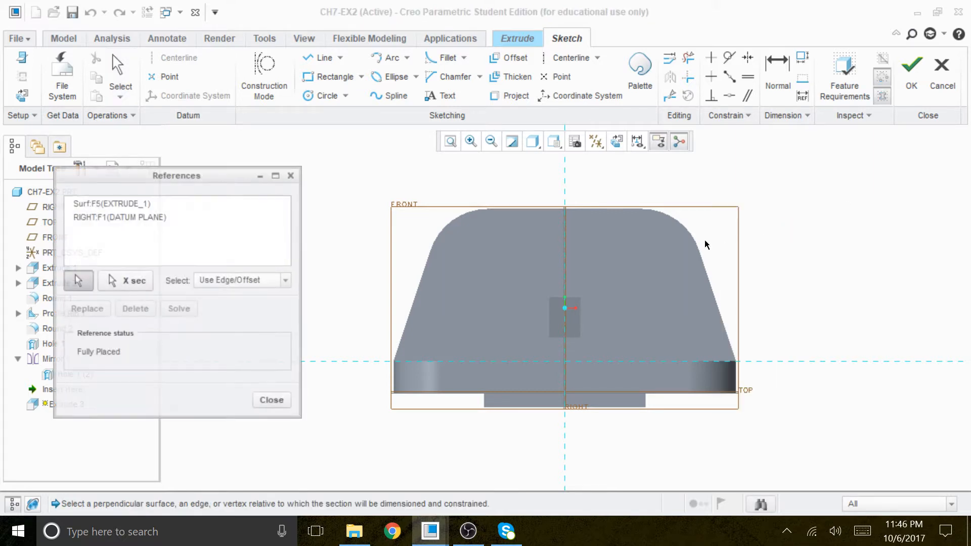
{"action": "left_click", "coordinate": [681, 228]}
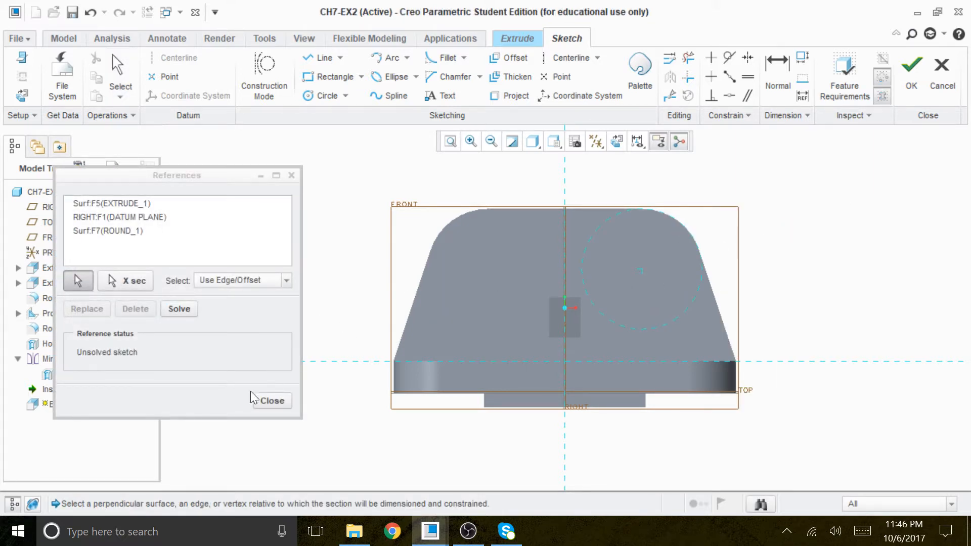
{"action": "left_click", "coordinate": [179, 309]}
{"action": "left_click", "coordinate": [267, 402]}
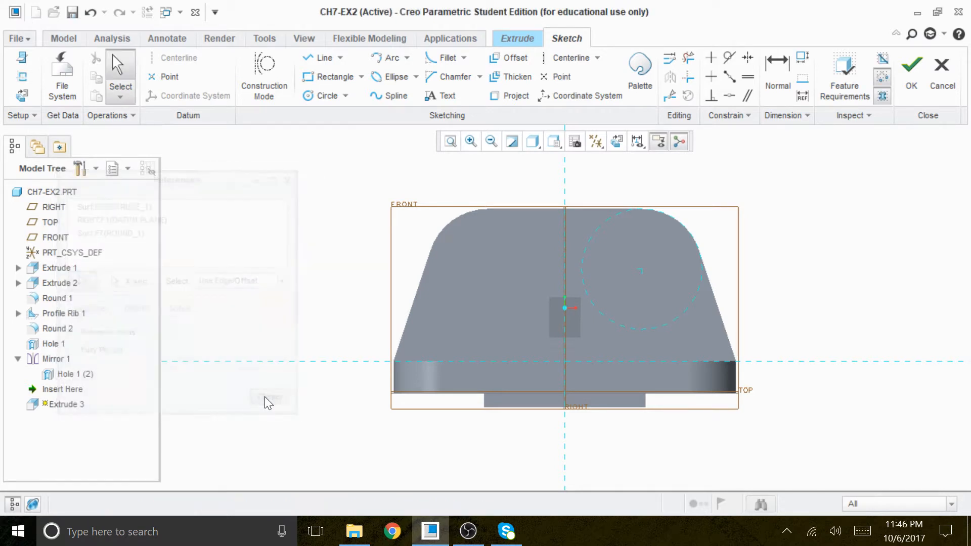
- Sketch a circle centred on the referenced corner arc, set its diameter to 38, and finish the sketch
{"action": "left_click", "coordinate": [325, 96]}
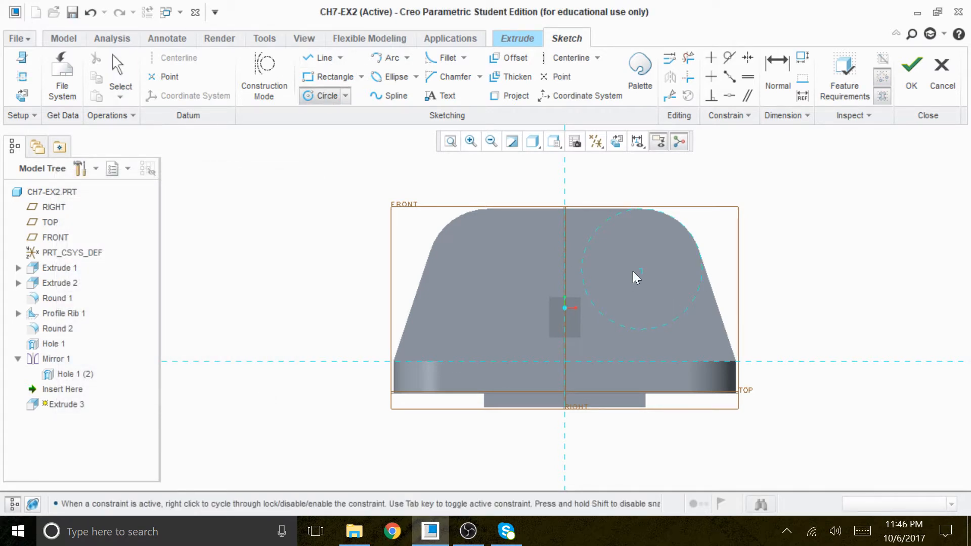
{"action": "left_click", "coordinate": [660, 290]}
{"action": "middle_click", "coordinate": [790, 275]}
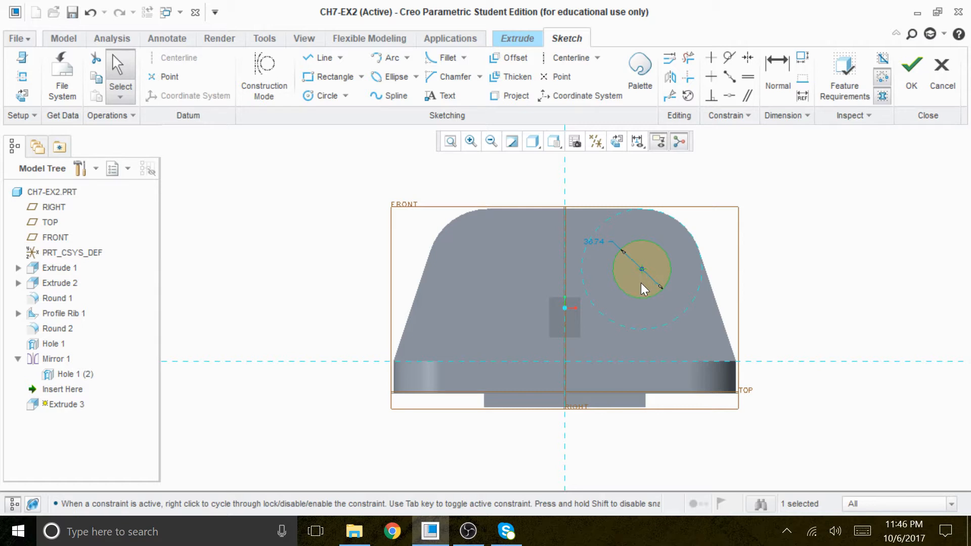
{"action": "double_click", "coordinate": [602, 241]}
{"action": "type", "text": "3"}
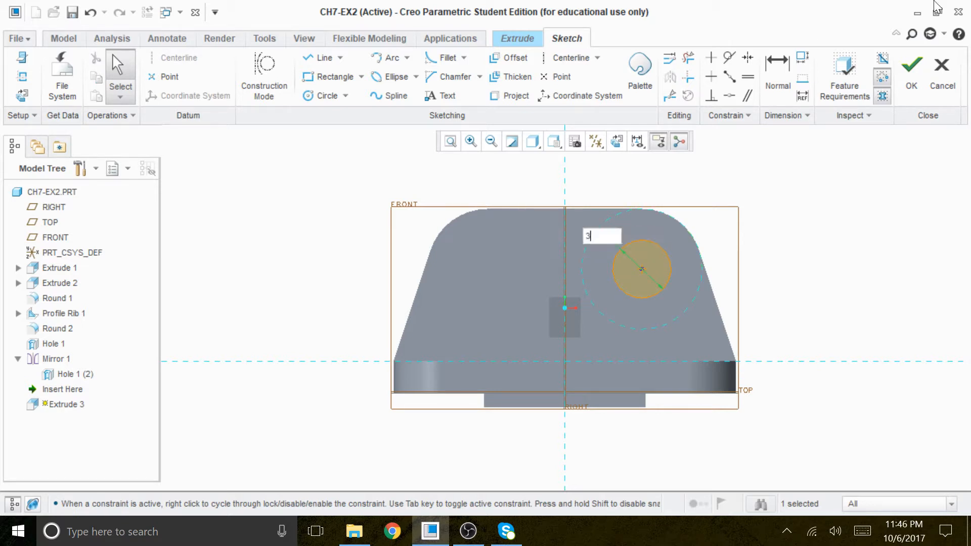
{"action": "type", "text": "6"}
{"action": "key", "text": "Return"}
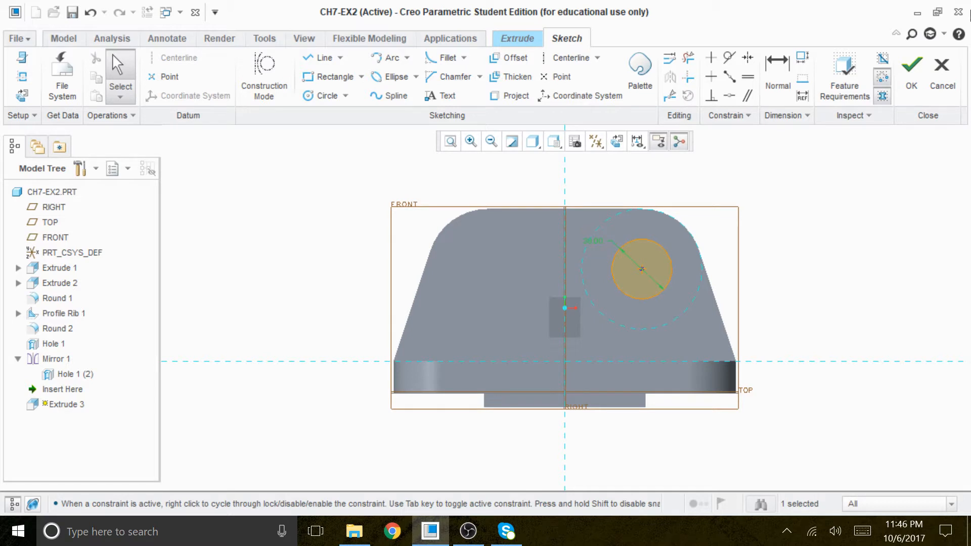
{"action": "left_click", "coordinate": [910, 75]}
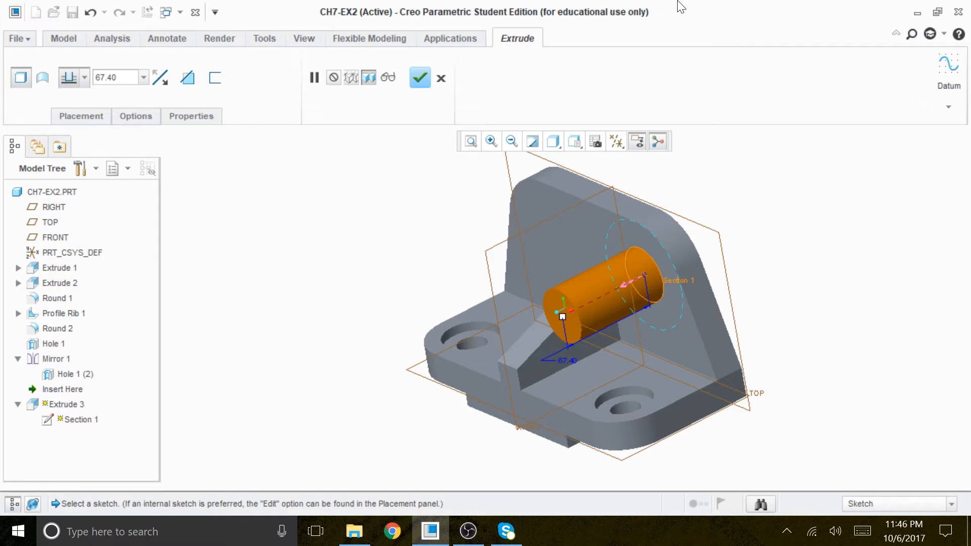
- Extrude the circle 20 outward from the upright plate as a cylindrical boss
{"action": "left_click", "coordinate": [108, 77]}
{"action": "type", "text": "20"}
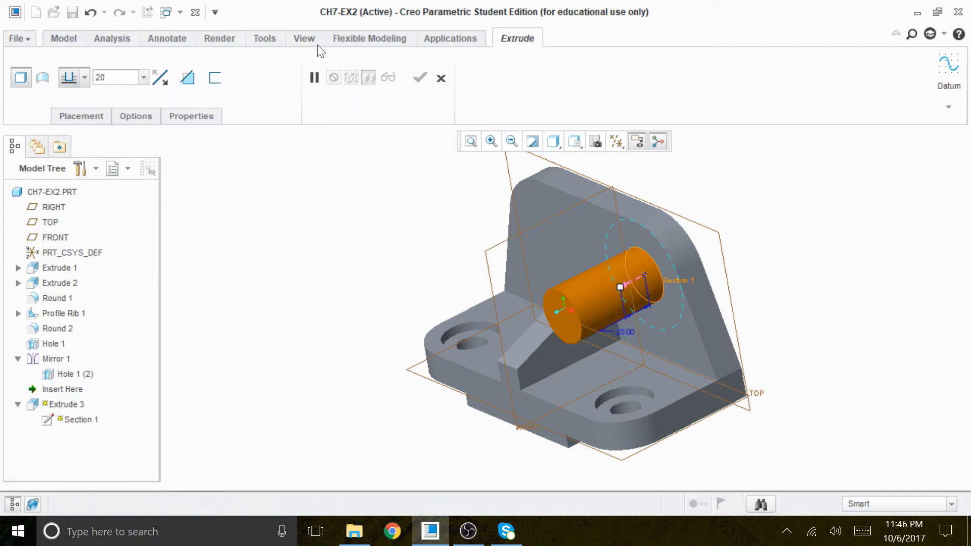
{"action": "key", "text": "Return"}
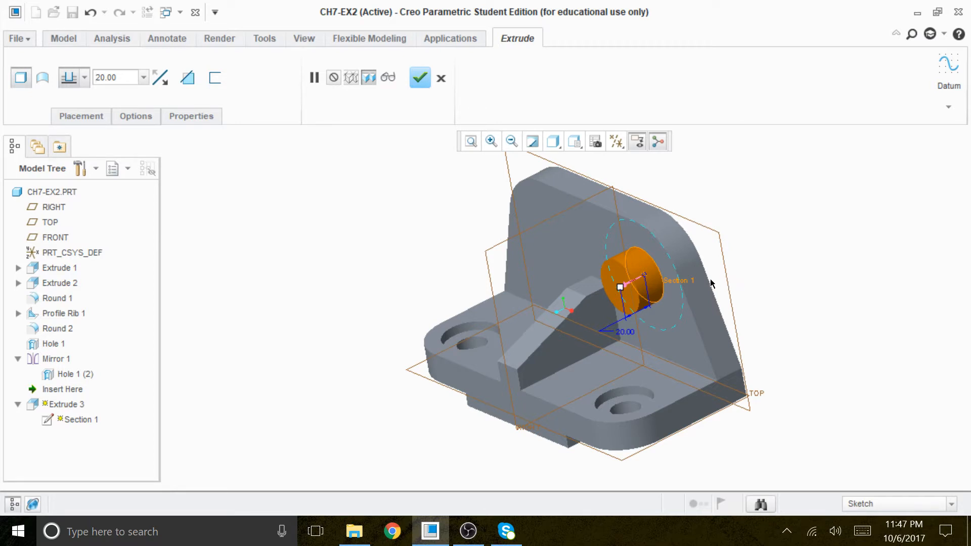
{"action": "mouse_move", "coordinate": [764, 291]}
{"action": "middle_mouse_down"}
{"action": "mouse_move", "coordinate": [736, 260]}
{"action": "mouse_move", "coordinate": [761, 281]}
{"action": "middle_mouse_up"}
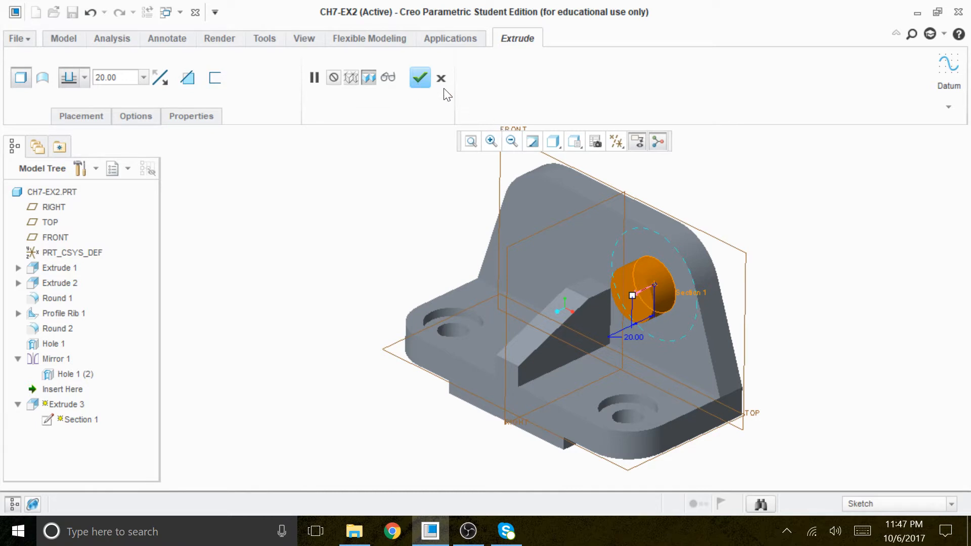
{"action": "left_click", "coordinate": [420, 79]}
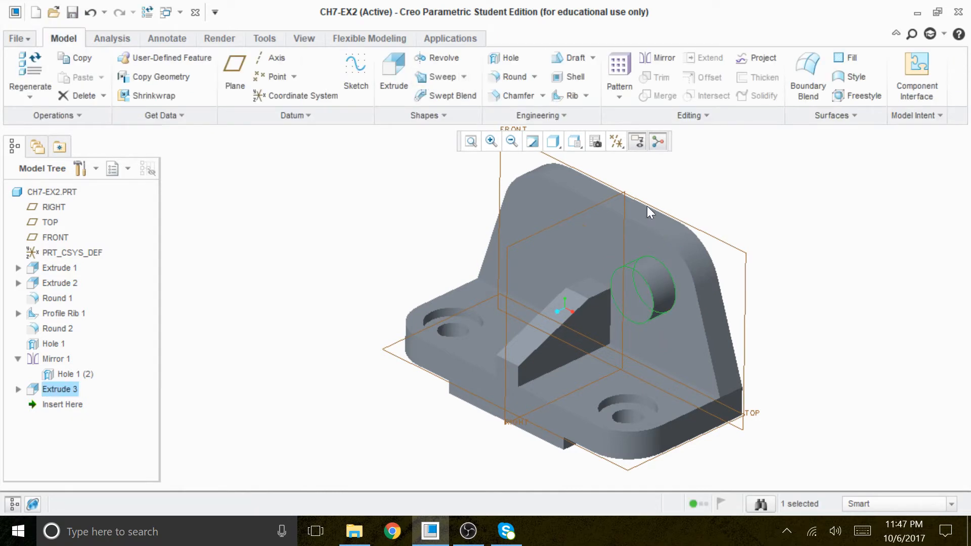
- Start a new extrusion with an internal sketch on the front face of the cylindrical boss
{"action": "middle_click_drag", "start_coordinate": [776, 218], "coordinate": [808, 186]}
{"action": "left_click", "coordinate": [387, 66]}
{"action": "left_click", "coordinate": [81, 116]}
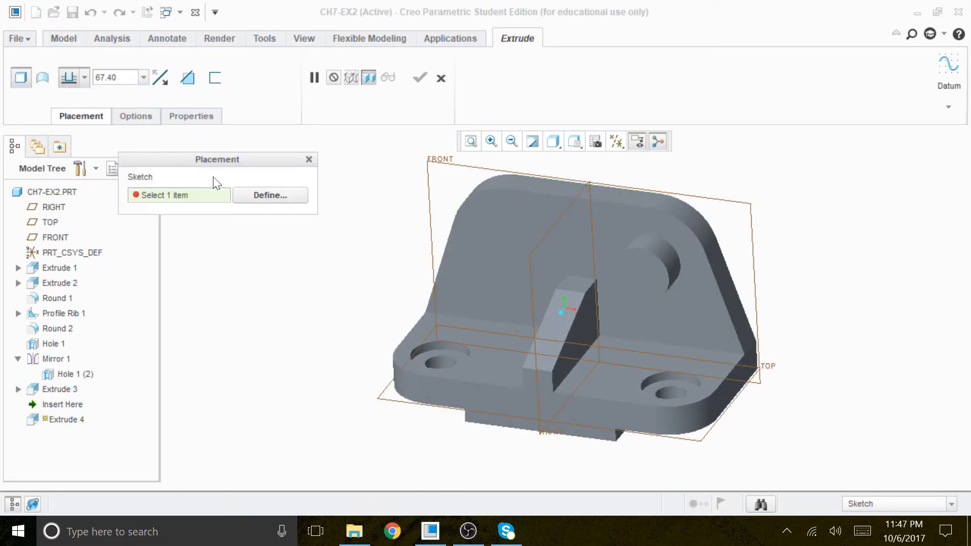
{"action": "left_click", "coordinate": [258, 194]}
{"action": "left_click", "coordinate": [640, 277]}
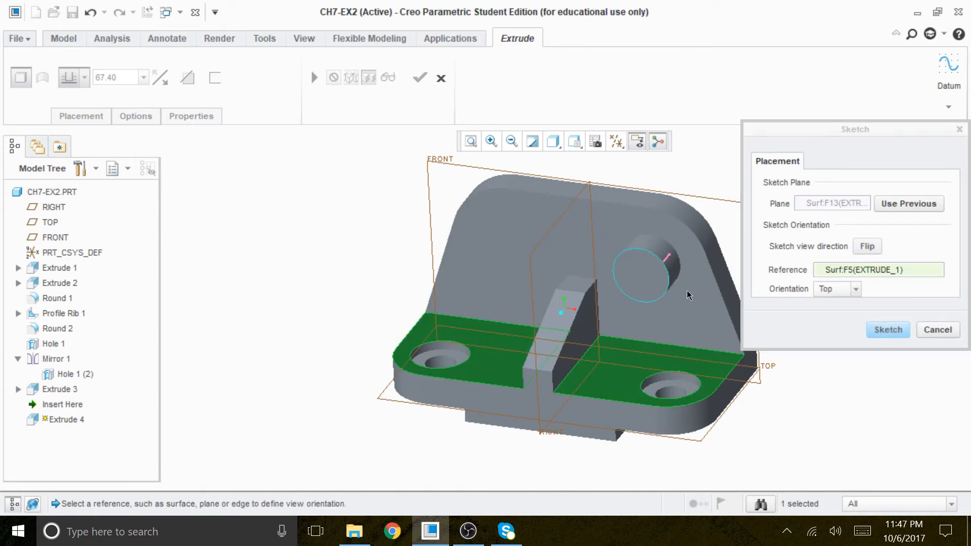
{"action": "left_click", "coordinate": [888, 330]}
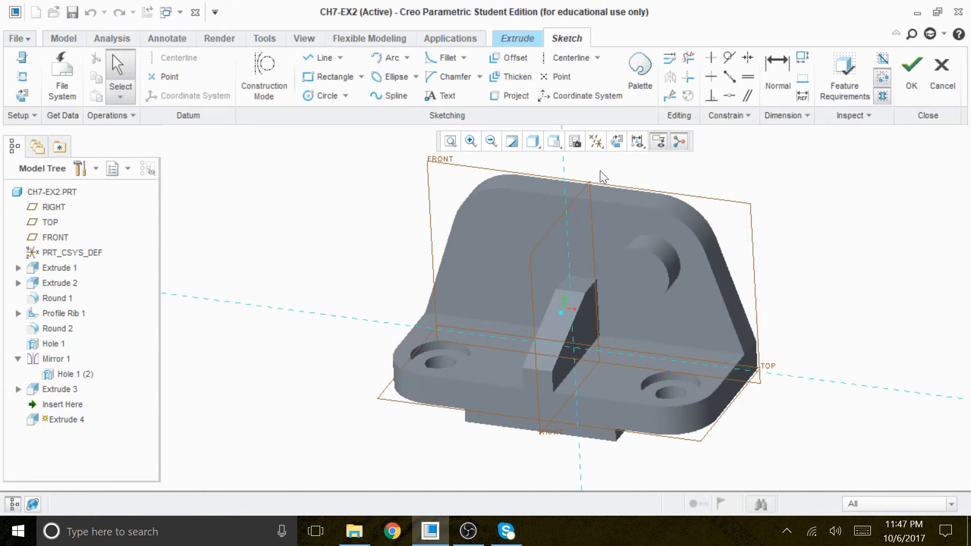
- Orient the sketch to 2D with No Hidden display and add the boss's cylindrical surface as a sketch reference
{"action": "left_click", "coordinate": [616, 141]}
{"action": "left_click", "coordinate": [532, 141]}
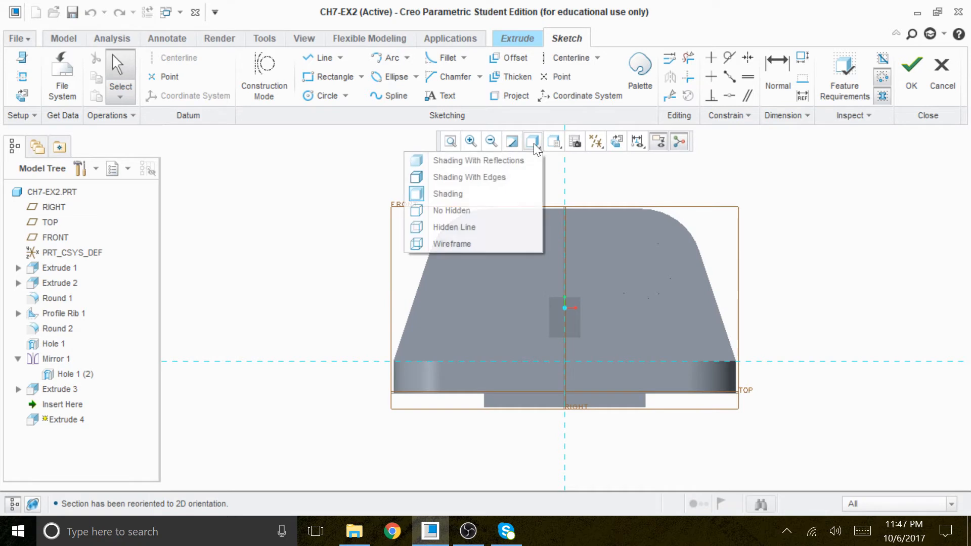
{"action": "left_click", "coordinate": [458, 194]}
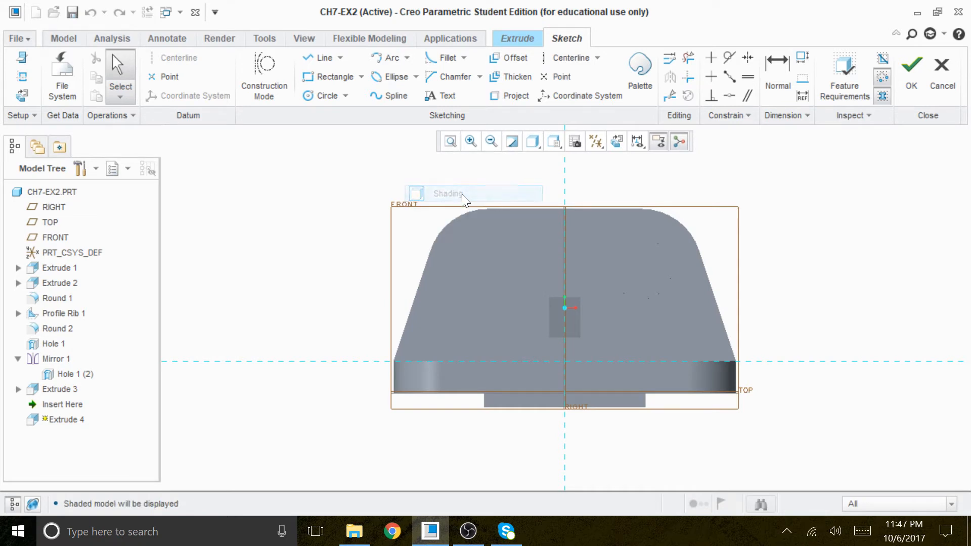
{"action": "left_click", "coordinate": [532, 141]}
{"action": "left_click", "coordinate": [455, 212]}
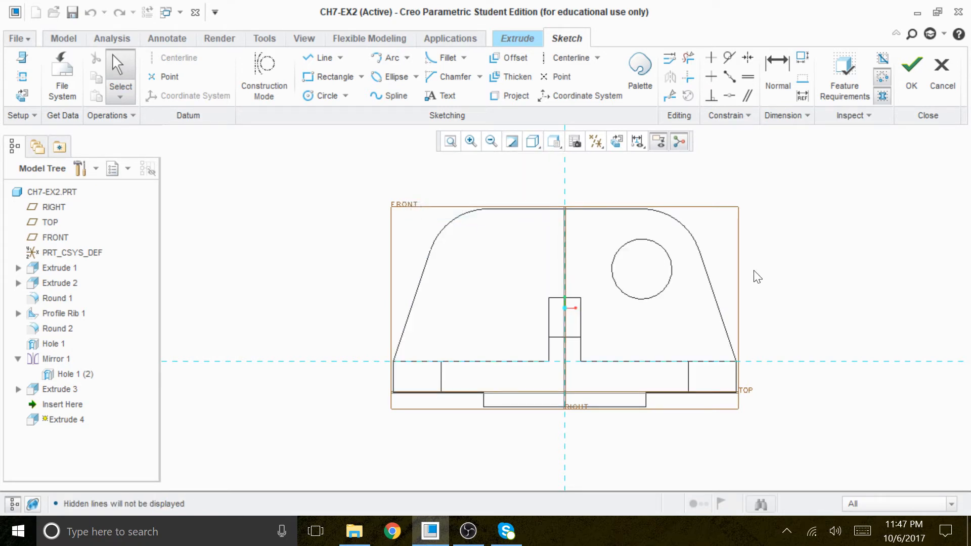
{"action": "right_click", "coordinate": [812, 234]}
{"action": "left_click", "coordinate": [763, 262]}
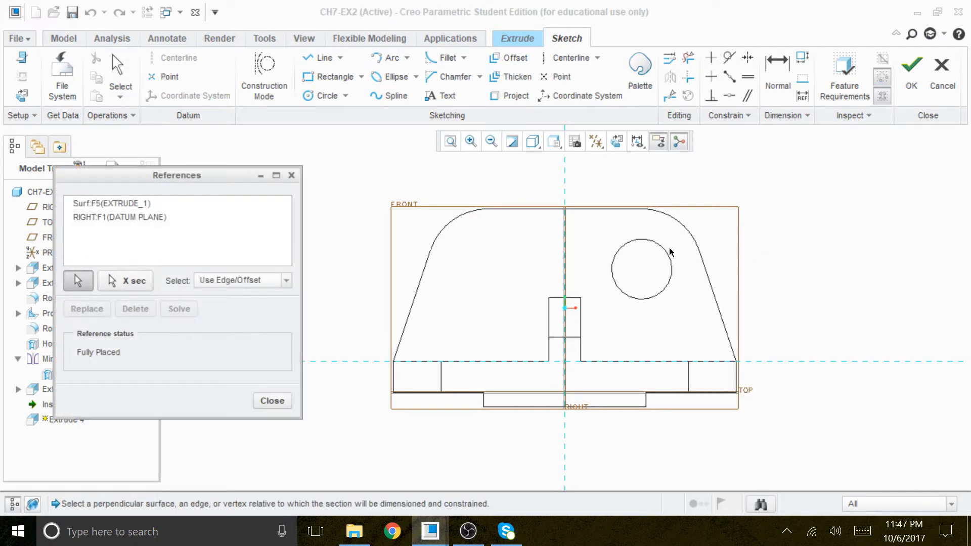
{"action": "left_click", "coordinate": [665, 253]}
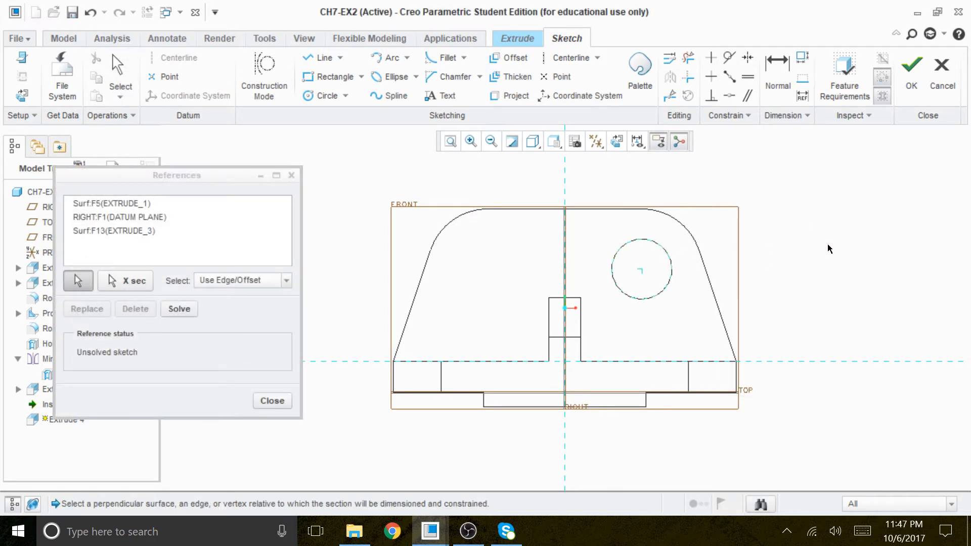
{"action": "left_click", "coordinate": [178, 309]}
{"action": "left_click", "coordinate": [271, 400]}
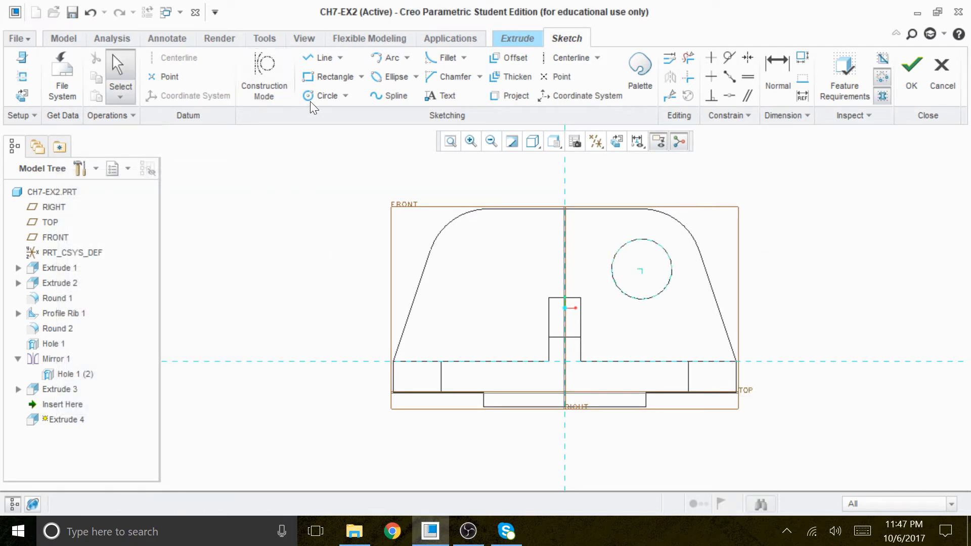
- Sketch a circle concentric with the boss and set its diameter to 19
{"action": "left_click", "coordinate": [323, 96]}
{"action": "left_click", "coordinate": [642, 270]}
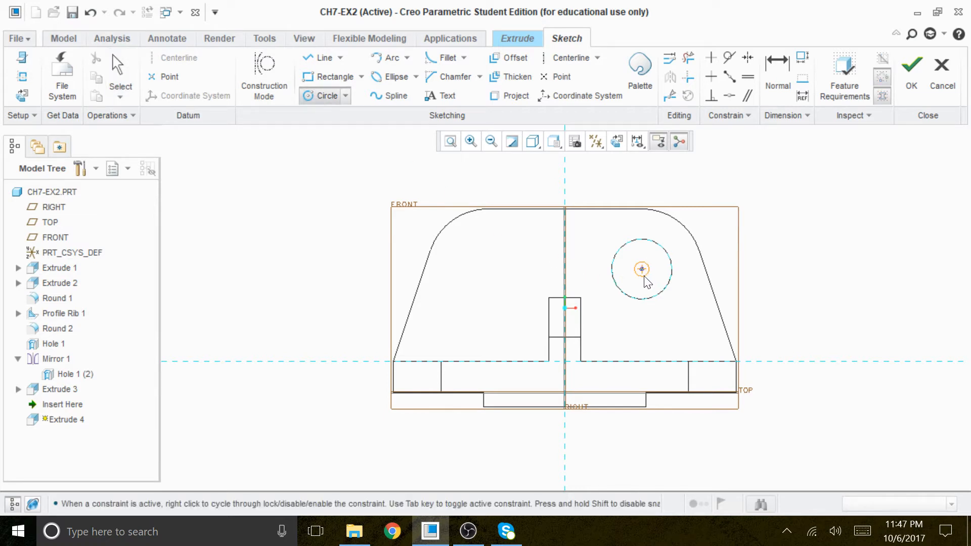
{"action": "left_click", "coordinate": [660, 280]}
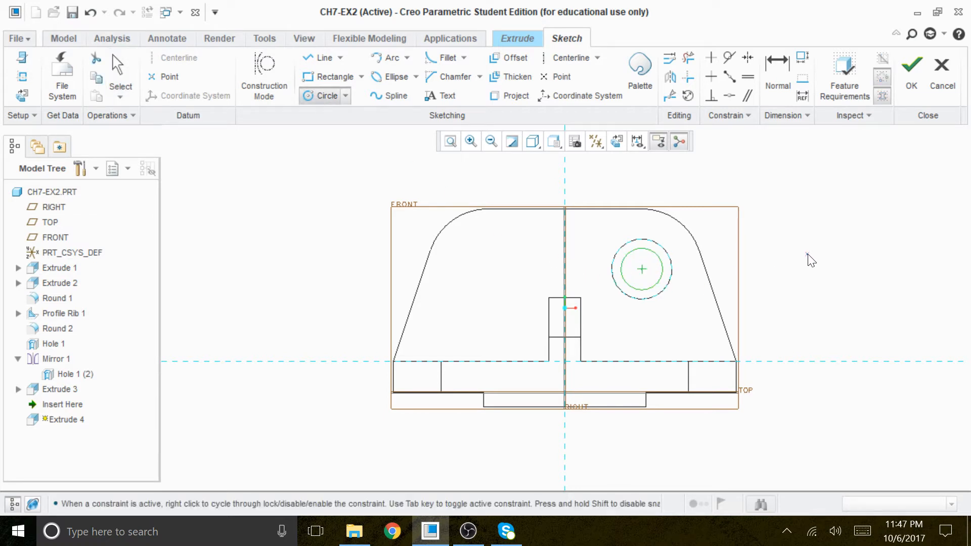
{"action": "middle_click", "coordinate": [808, 256]}
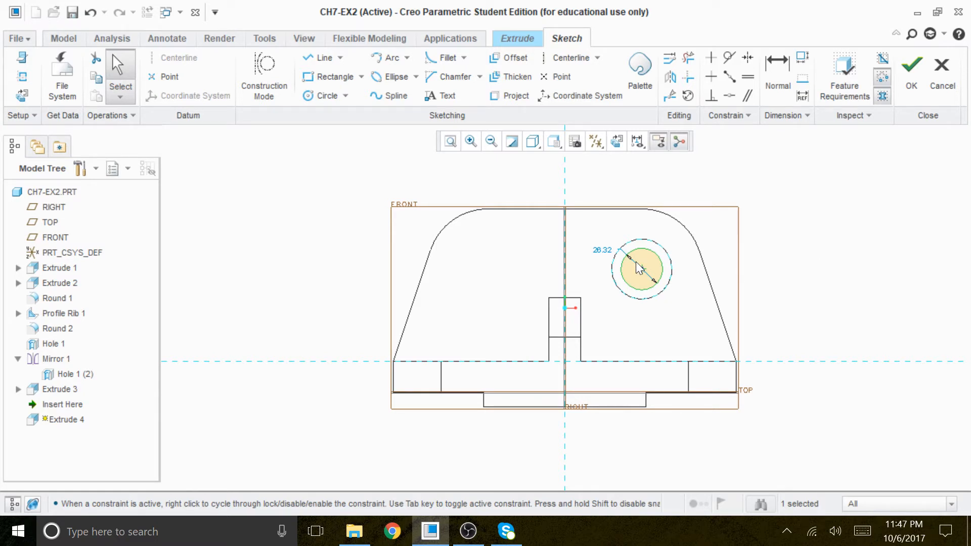
{"action": "double_click", "coordinate": [607, 250]}
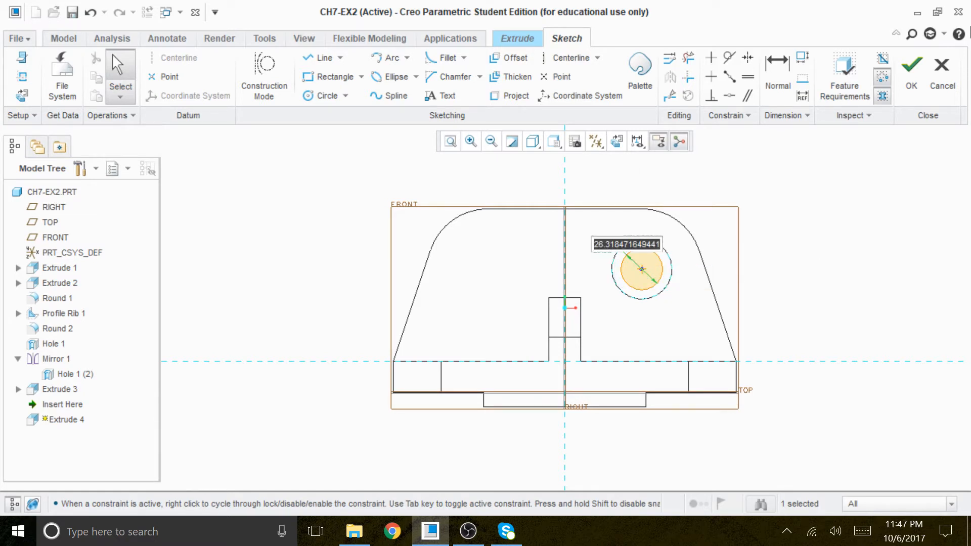
{"action": "type", "text": "19"}
{"action": "key", "text": "Return"}
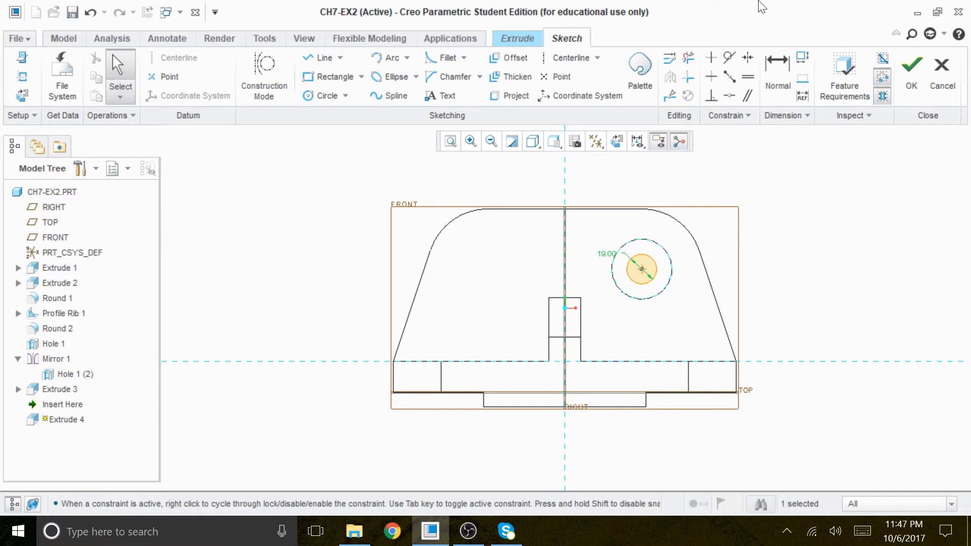
- Return the model display to Shading and finish the circle sketch
{"action": "left_click", "coordinate": [532, 141]}
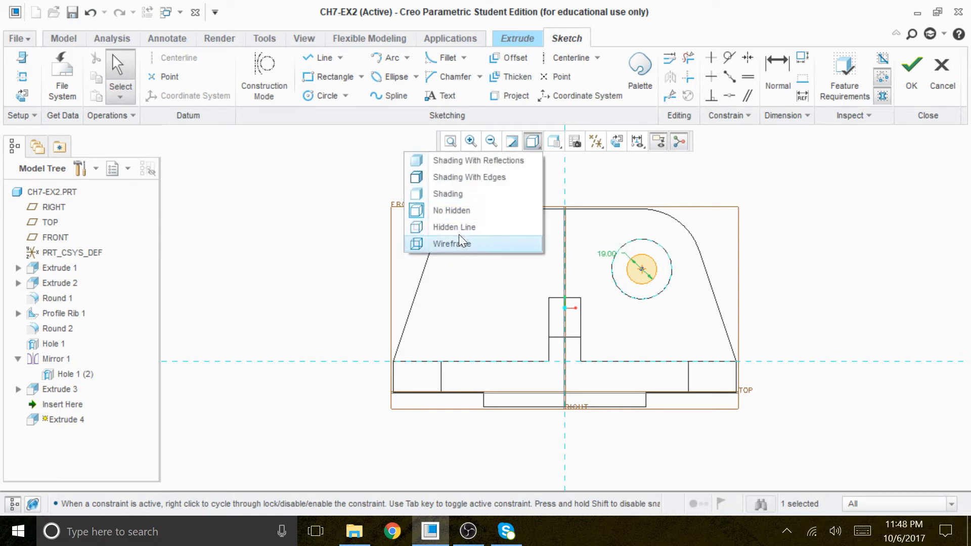
{"action": "left_click", "coordinate": [448, 194]}
{"action": "middle_click_drag", "start_coordinate": [819, 260], "coordinate": [755, 287]}
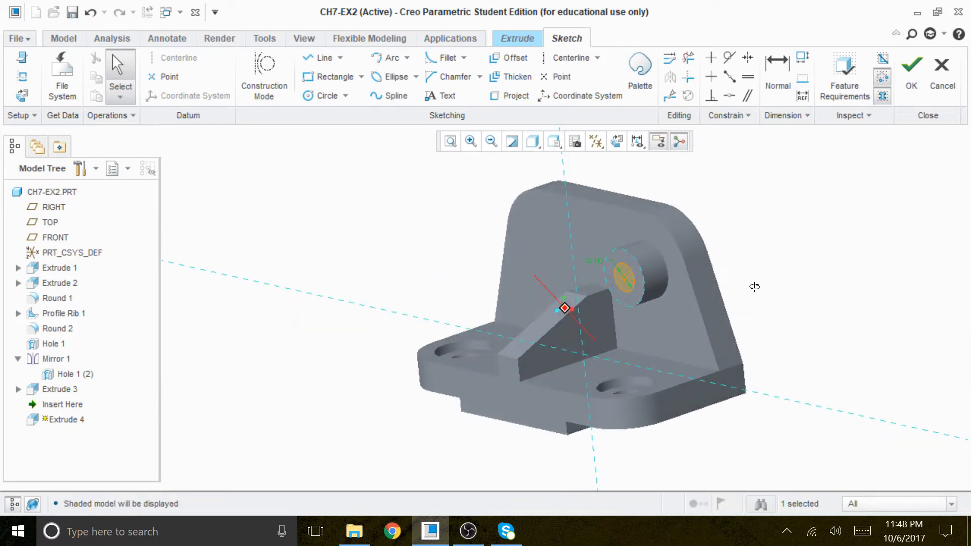
{"action": "left_click", "coordinate": [911, 68]}
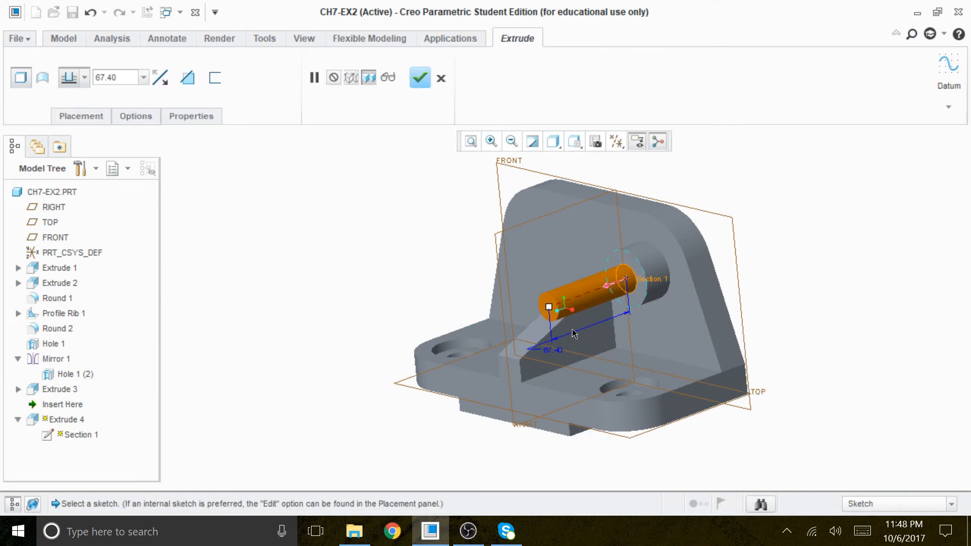
- Reverse the extrusion into the boss to remove material and cut the circle through all
{"action": "left_click", "coordinate": [605, 285]}
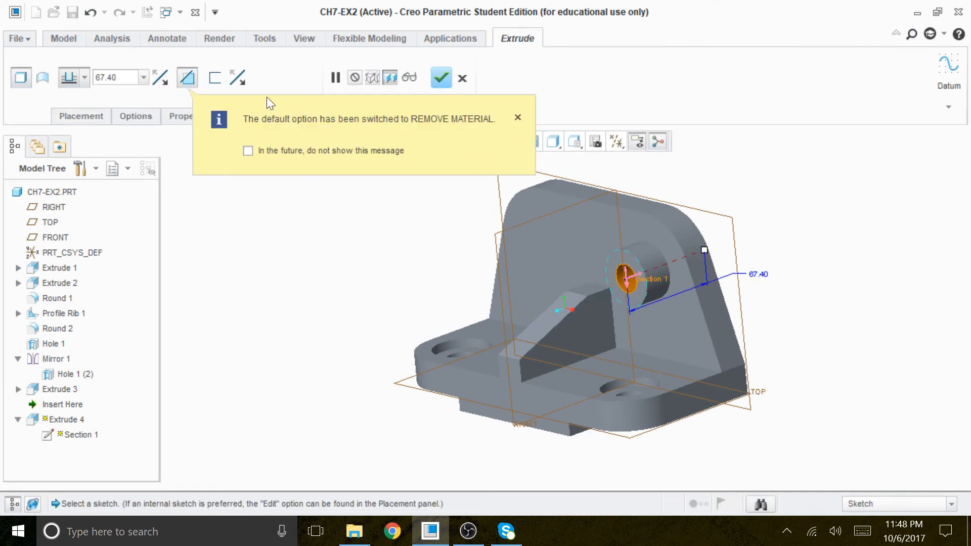
{"action": "left_click", "coordinate": [518, 118]}
{"action": "left_click", "coordinate": [82, 76]}
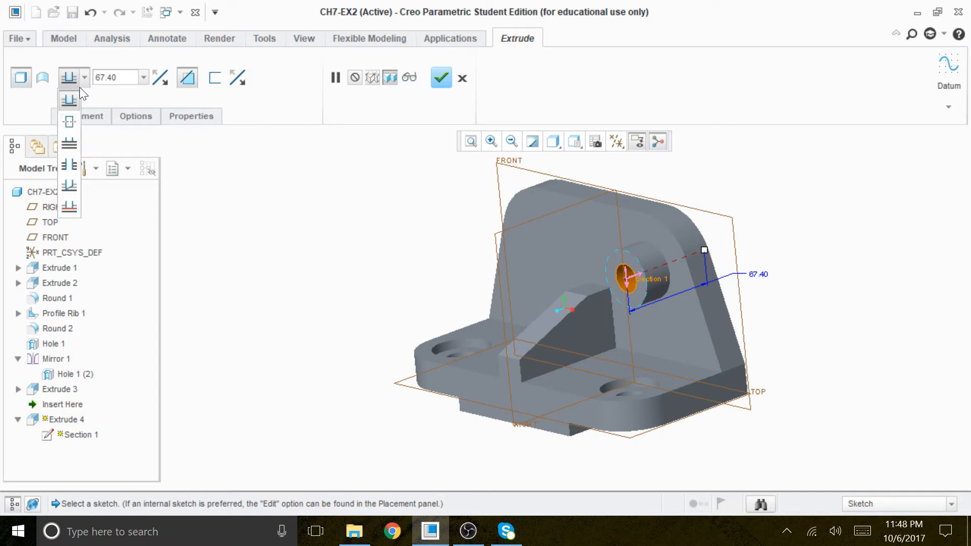
{"action": "left_click", "coordinate": [73, 169]}
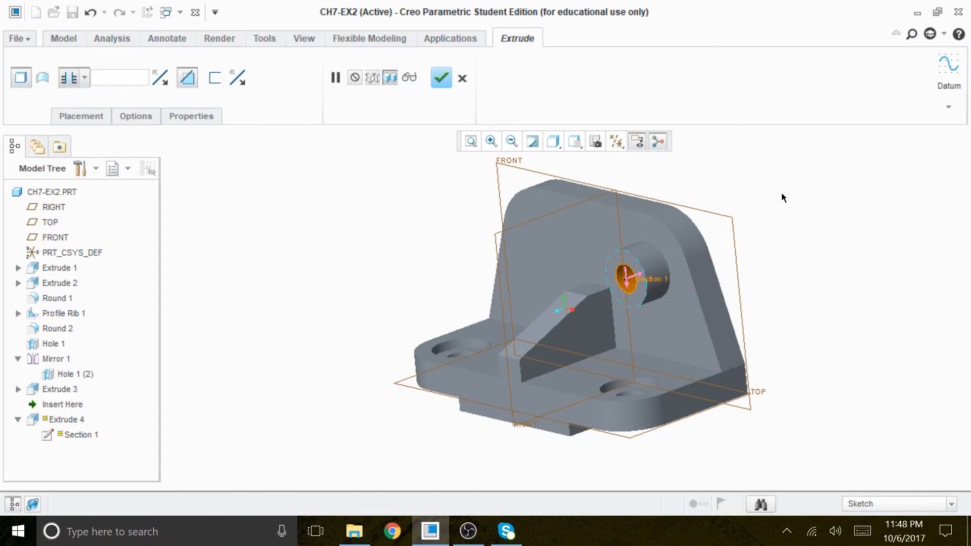
{"action": "middle_click", "coordinate": [824, 238]}
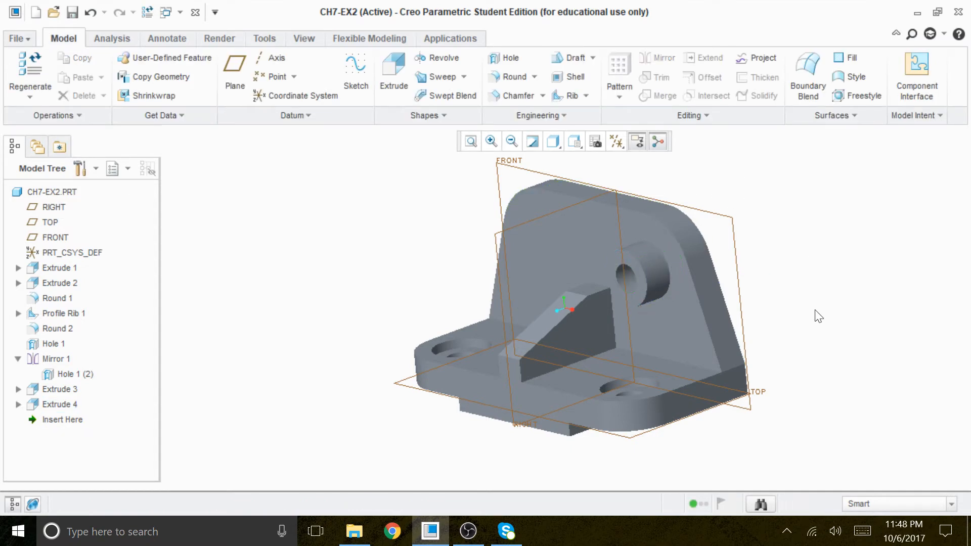
- Redefine the cylindrical boss Extrude 3 with an extrusion depth of 10
{"action": "mouse_move", "coordinate": [819, 310]}
{"action": "middle_mouse_down"}
{"action": "mouse_move", "coordinate": [856, 313]}
{"action": "mouse_move", "coordinate": [824, 327]}
{"action": "mouse_move", "coordinate": [839, 321]}
{"action": "mouse_move", "coordinate": [810, 318]}
{"action": "mouse_move", "coordinate": [825, 325]}
{"action": "middle_mouse_up"}
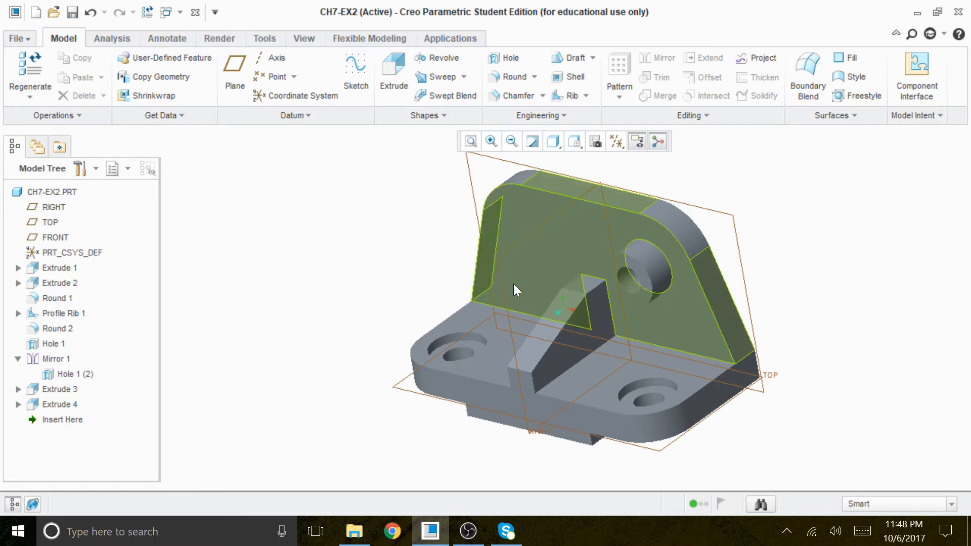
{"action": "left_click", "coordinate": [53, 405]}
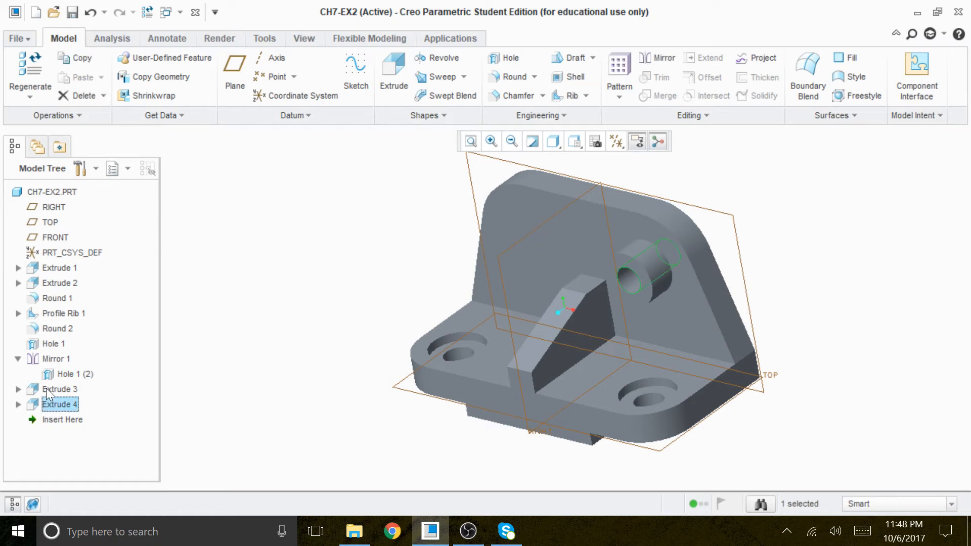
{"action": "right_click", "coordinate": [47, 388]}
{"action": "left_click", "coordinate": [108, 80]}
{"action": "double_click", "coordinate": [106, 78]}
{"action": "type", "text": "10"}
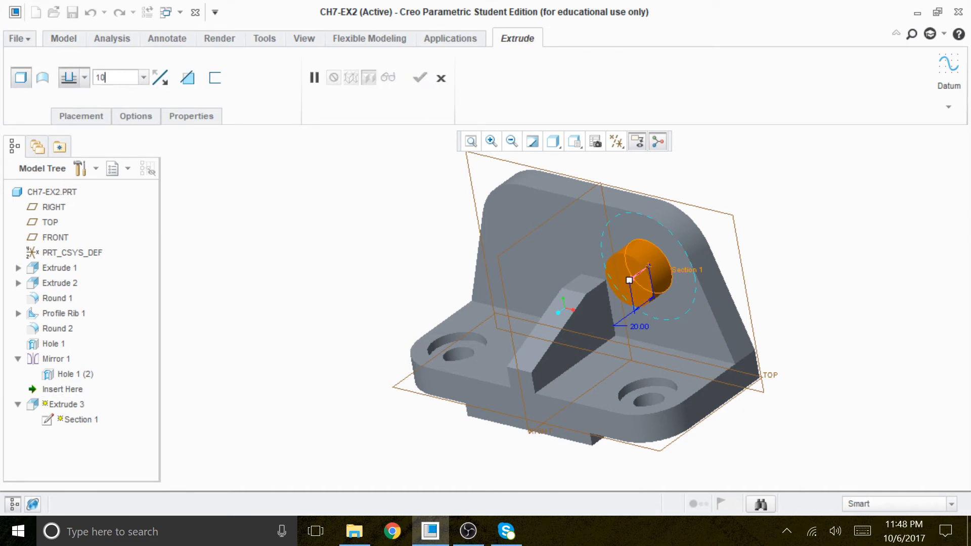
{"action": "key", "text": "Return"}
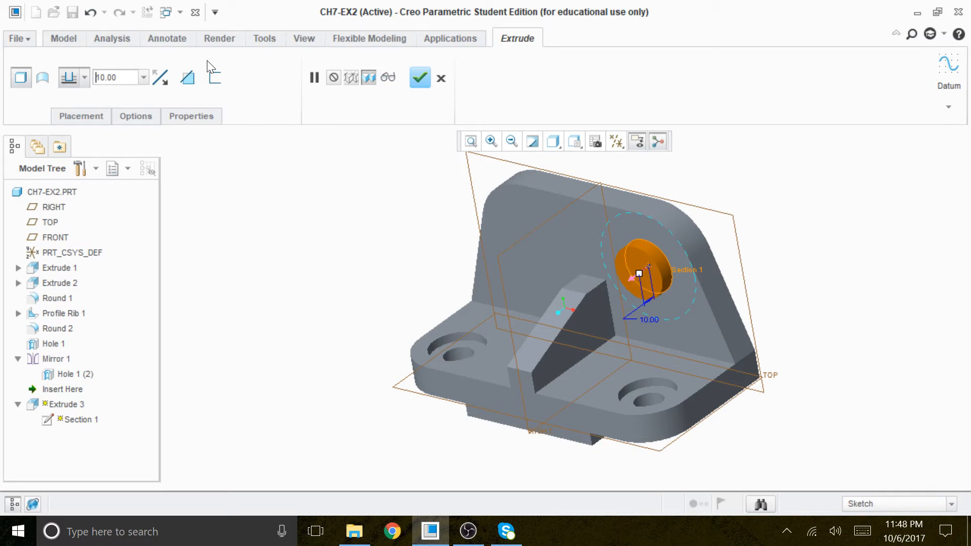
{"action": "left_click", "coordinate": [418, 78]}
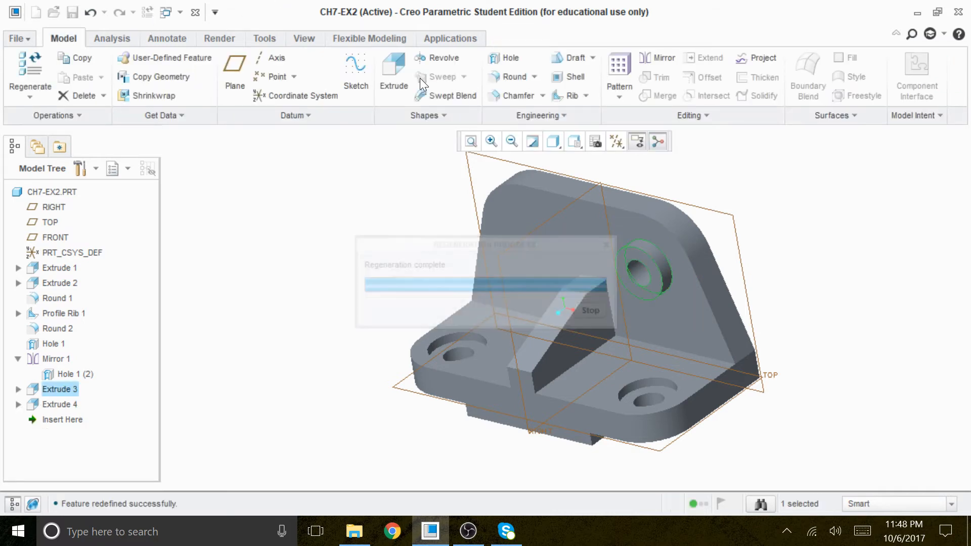
- Mirror the cylindrical boss about the RIGHT datum plane
{"action": "middle_click_drag", "start_coordinate": [758, 260], "coordinate": [787, 252]}
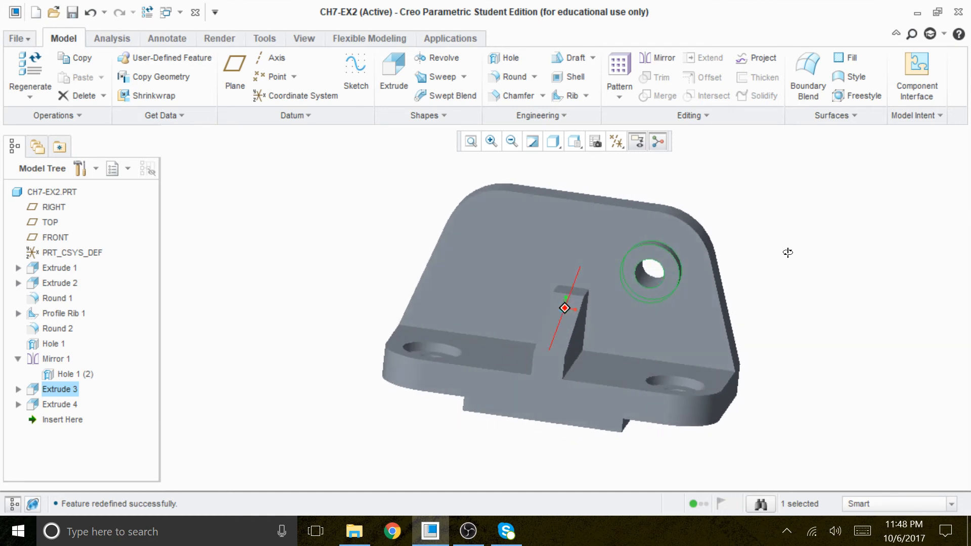
{"action": "left_click", "coordinate": [828, 228]}
{"action": "left_click", "coordinate": [678, 266]}
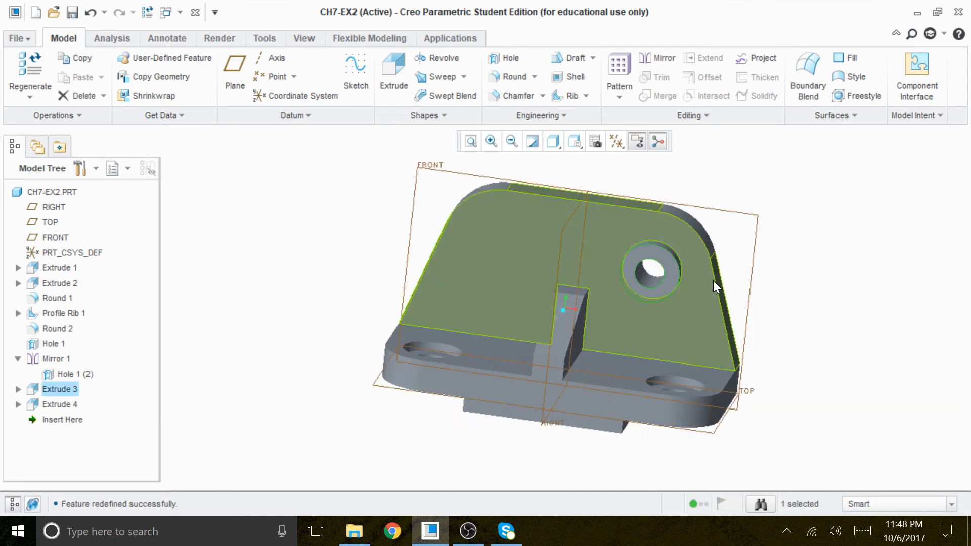
{"action": "left_click", "coordinate": [655, 57]}
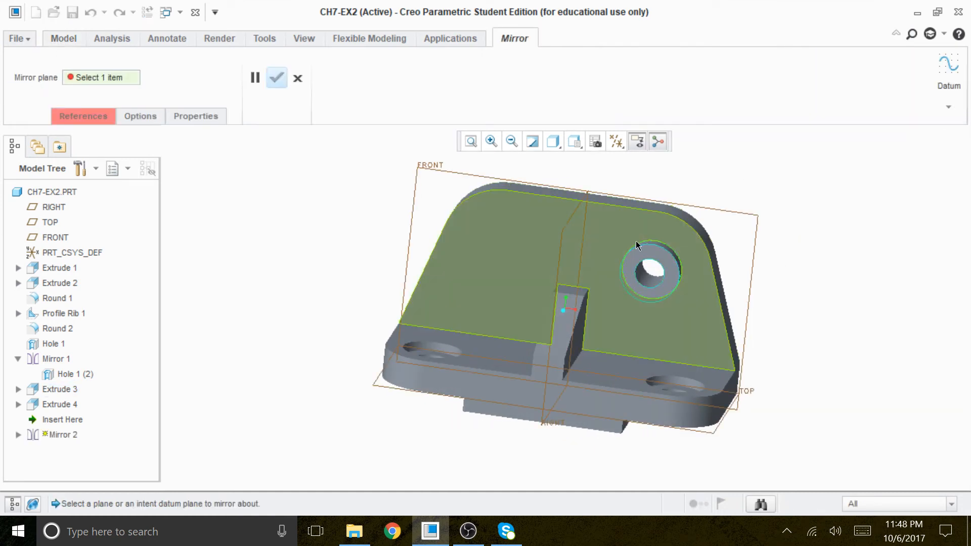
{"action": "left_click", "coordinate": [570, 222]}
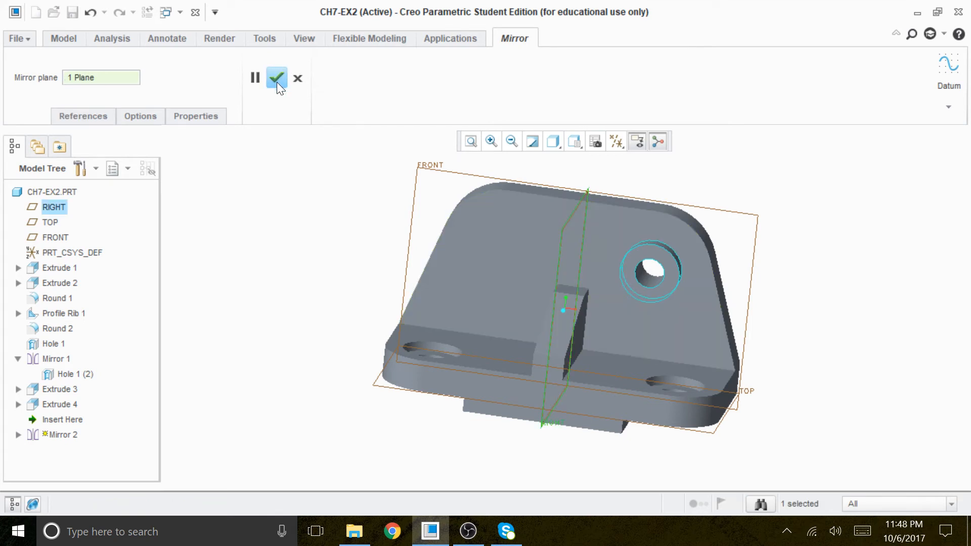
{"action": "left_click", "coordinate": [277, 79]}
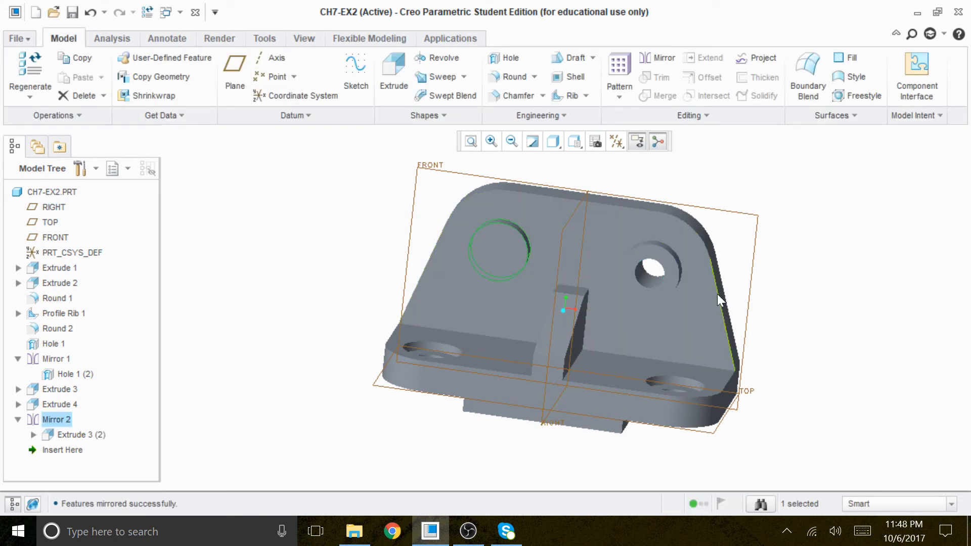
- Mirror the through-hole cut Extrude 4 about the RIGHT datum plane
{"action": "left_click", "coordinate": [660, 283]}
{"action": "middle_click_drag", "start_coordinate": [808, 273], "coordinate": [753, 279]}
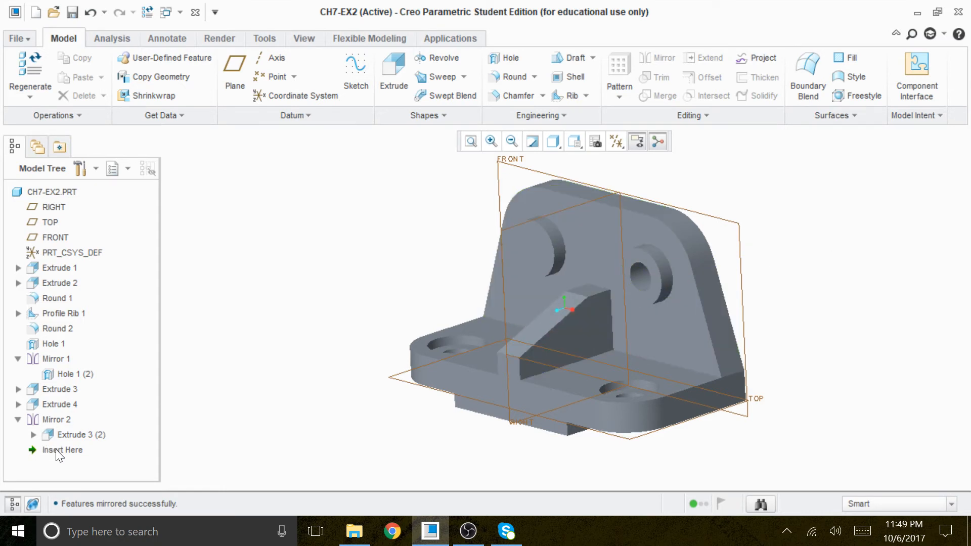
{"action": "left_click", "coordinate": [54, 403]}
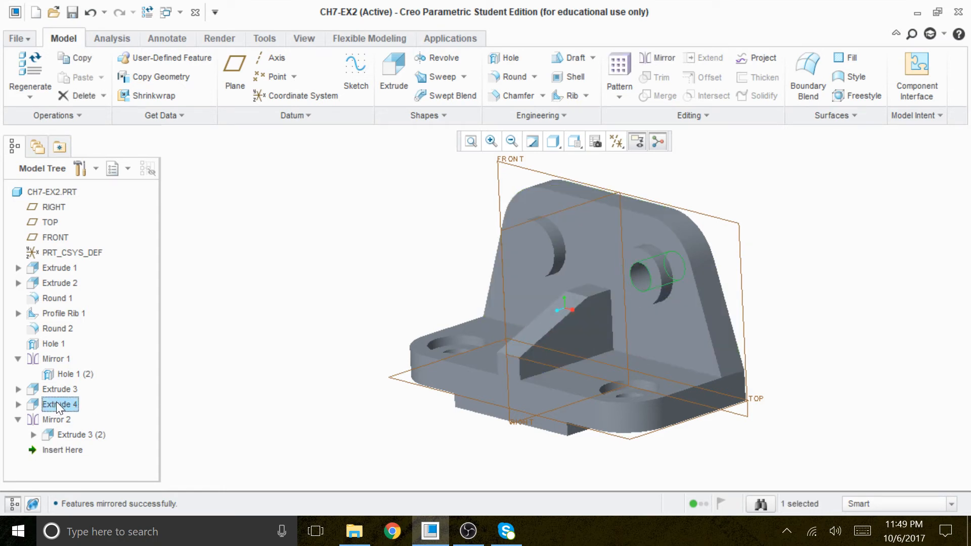
{"action": "left_click", "coordinate": [663, 58]}
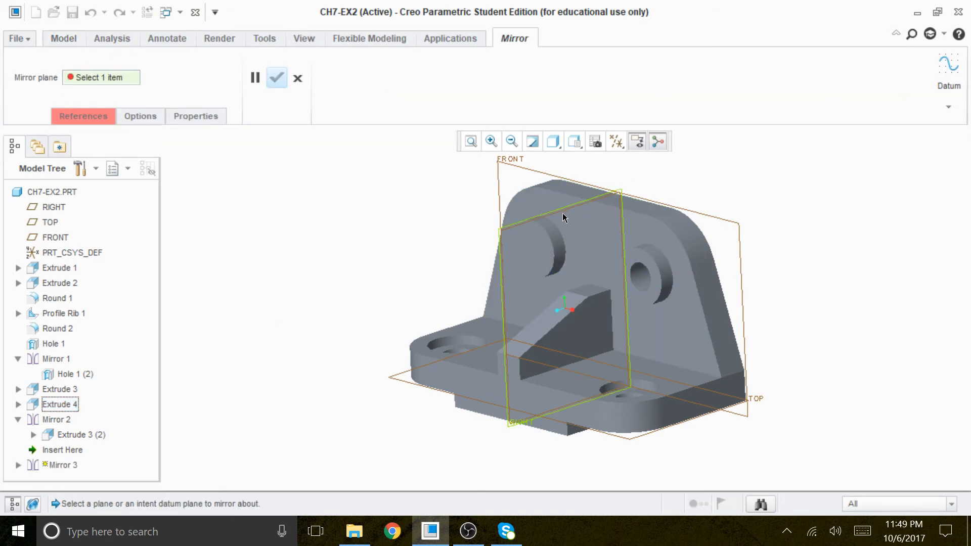
{"action": "left_click", "coordinate": [562, 215]}
{"action": "left_click", "coordinate": [277, 79]}
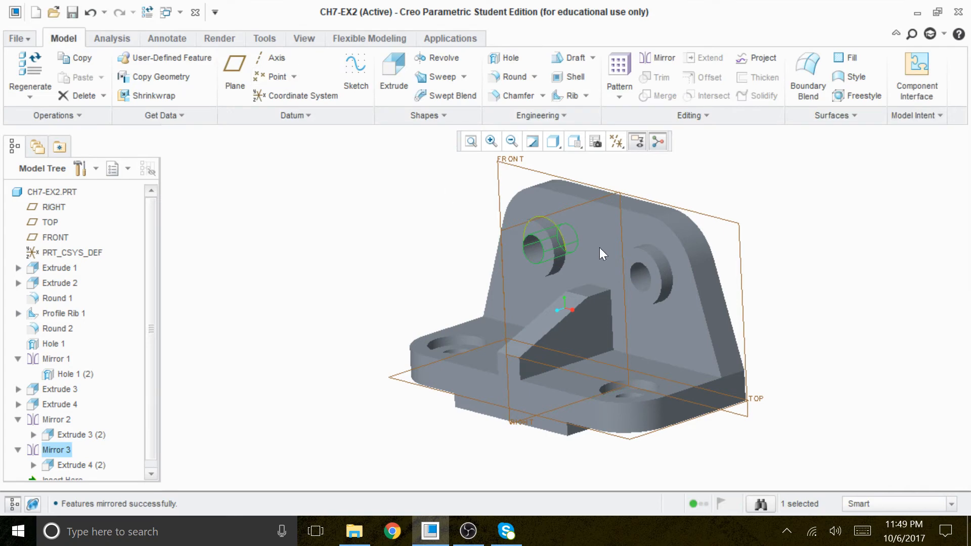
- Hide all datum axes, points, coordinate systems and planes in the graphics area
{"action": "middle_click_drag", "start_coordinate": [812, 308], "coordinate": [847, 329]}
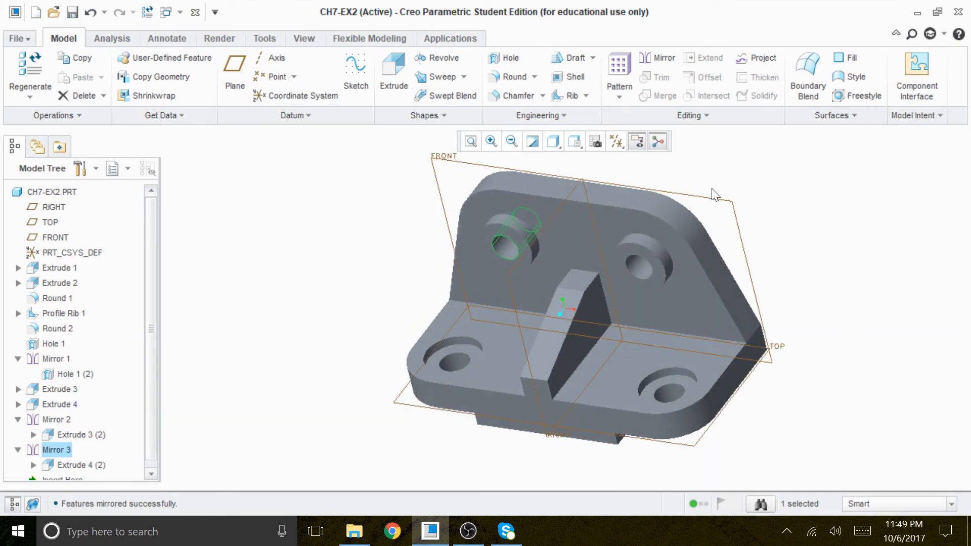
{"action": "left_click", "coordinate": [616, 142]}
{"action": "left_click", "coordinate": [587, 161]}
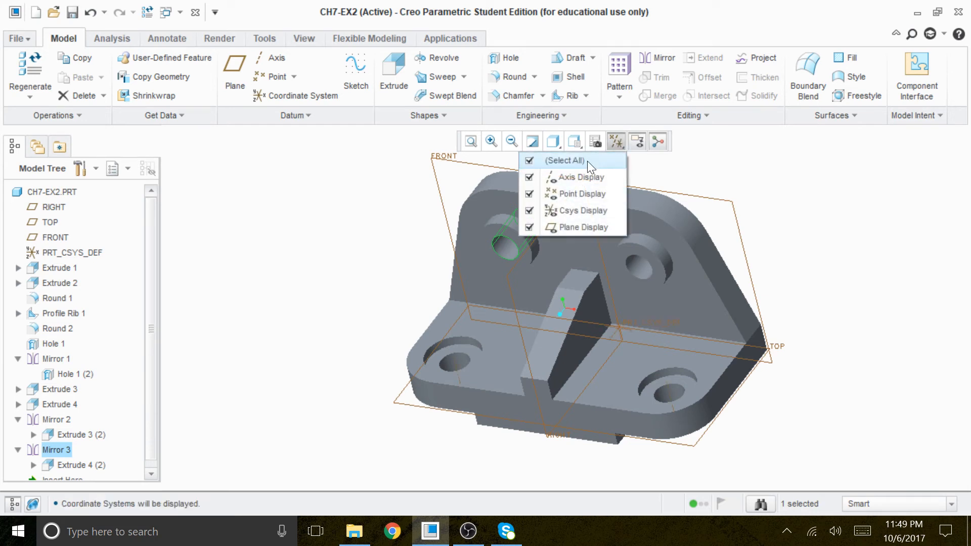
{"action": "left_click", "coordinate": [758, 196]}
{"action": "mouse_move", "coordinate": [787, 269]}
{"action": "middle_mouse_down"}
{"action": "mouse_move", "coordinate": [769, 191]}
{"action": "mouse_move", "coordinate": [769, 223]}
{"action": "mouse_move", "coordinate": [791, 256]}
{"action": "mouse_move", "coordinate": [806, 234]}
{"action": "mouse_move", "coordinate": [804, 260]}
{"action": "mouse_move", "coordinate": [789, 255]}
{"action": "middle_mouse_up"}
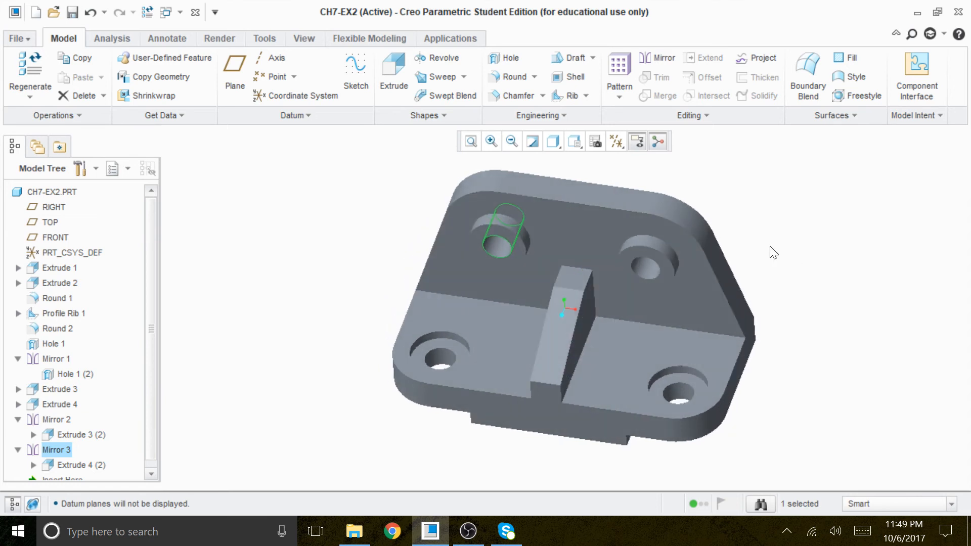
- Apply the red appearance to the front face of the upright plate
{"action": "left_click", "coordinate": [214, 35]}
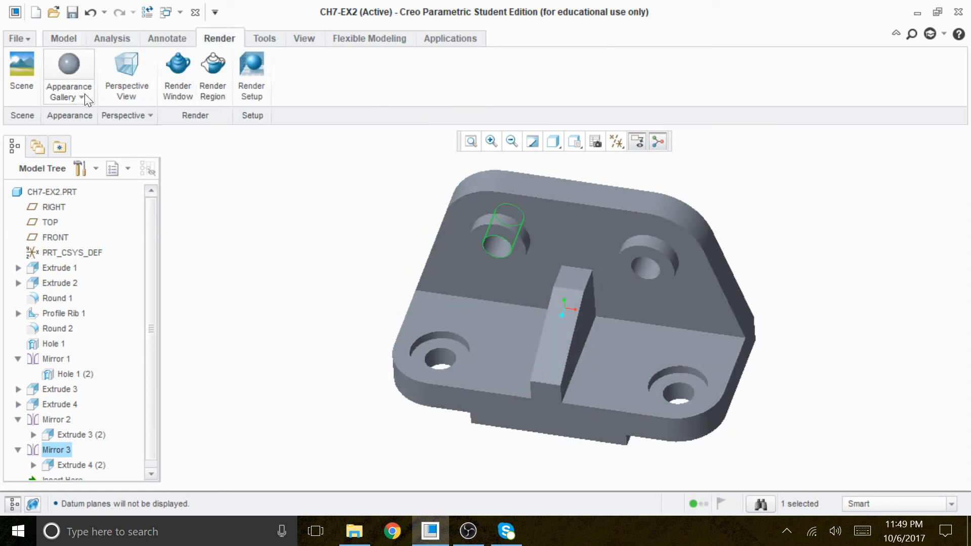
{"action": "left_click", "coordinate": [81, 95]}
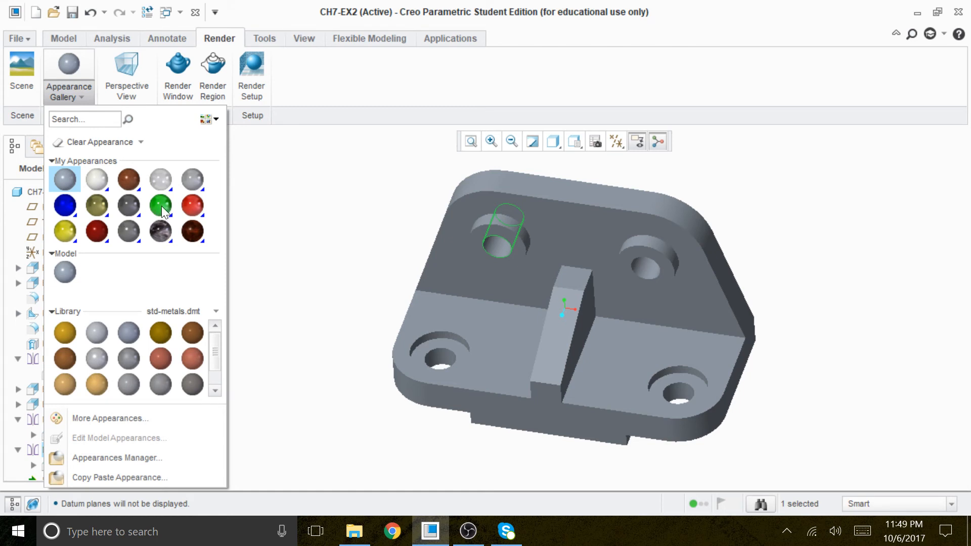
{"action": "left_click", "coordinate": [192, 205]}
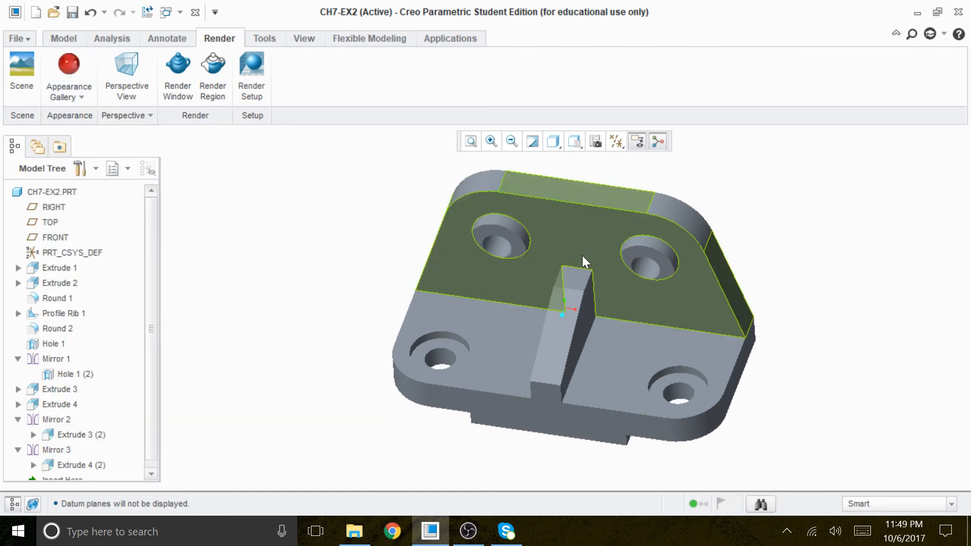
{"action": "left_click", "coordinate": [69, 65]}
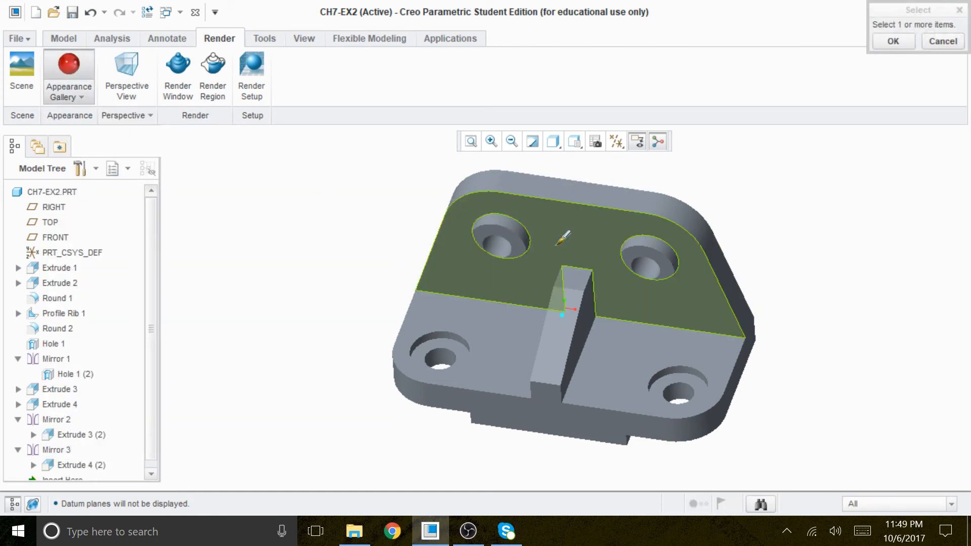
{"action": "left_click", "coordinate": [575, 230]}
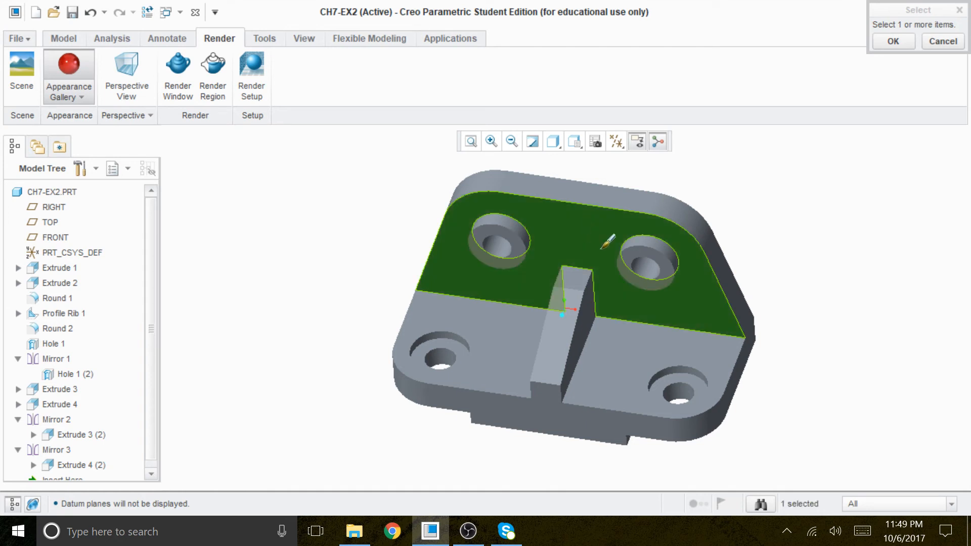
{"action": "left_click", "coordinate": [894, 41]}
- Apply the blue appearance to the top face of the base
{"action": "middle_click_drag", "start_coordinate": [862, 191], "coordinate": [862, 167]}
{"action": "left_click", "coordinate": [84, 95]}
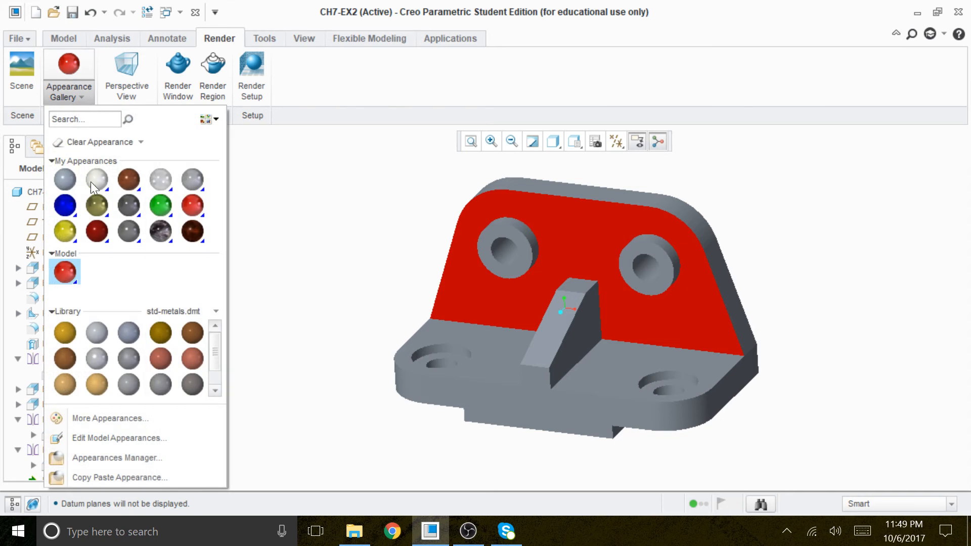
{"action": "left_click", "coordinate": [61, 207]}
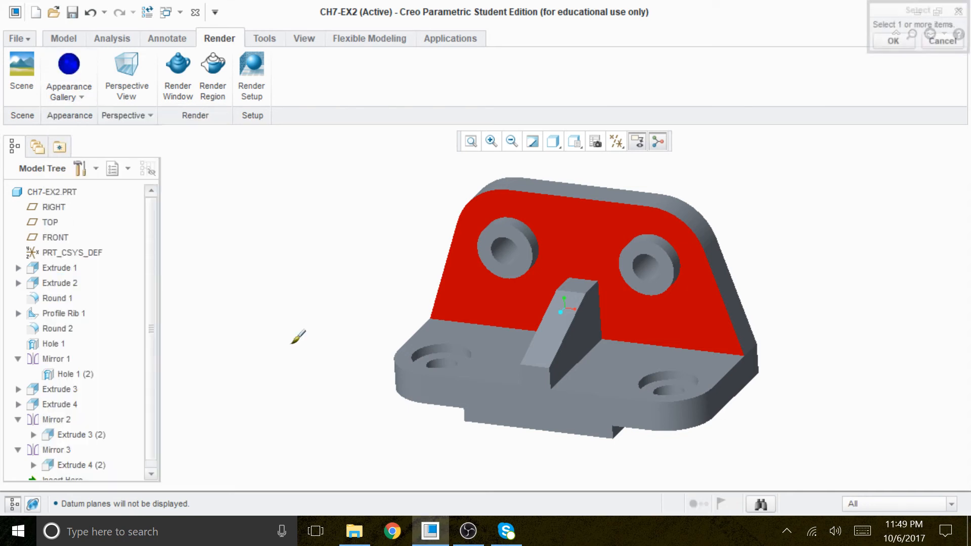
{"action": "left_click", "coordinate": [609, 361]}
{"action": "left_click", "coordinate": [898, 41]}
- Apply the blue appearance to the upright plate's top edge face and its two rounded corner faces
{"action": "mouse_move", "coordinate": [858, 258]}
{"action": "middle_mouse_down"}
{"action": "mouse_move", "coordinate": [873, 204]}
{"action": "mouse_move", "coordinate": [854, 268]}
{"action": "mouse_move", "coordinate": [862, 269]}
{"action": "middle_mouse_up"}
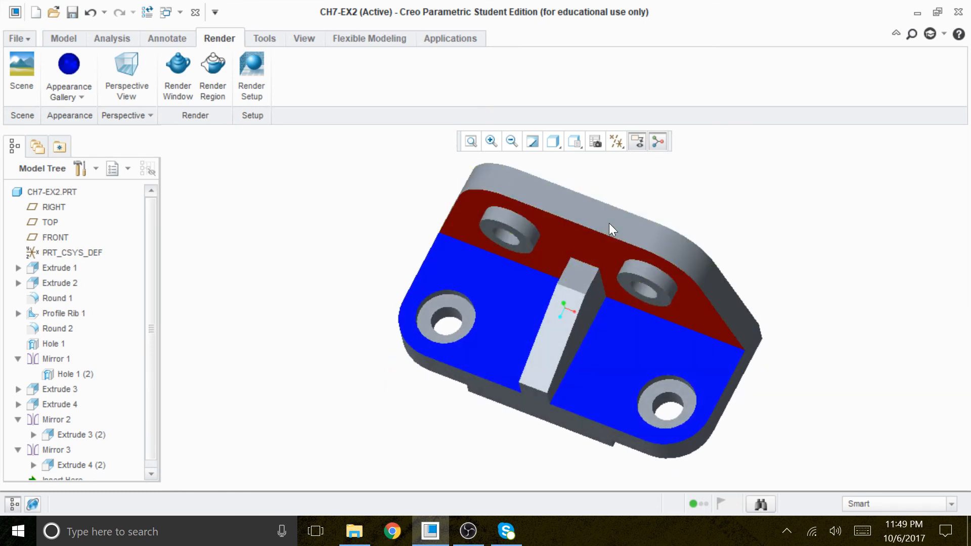
{"action": "left_click", "coordinate": [69, 69]}
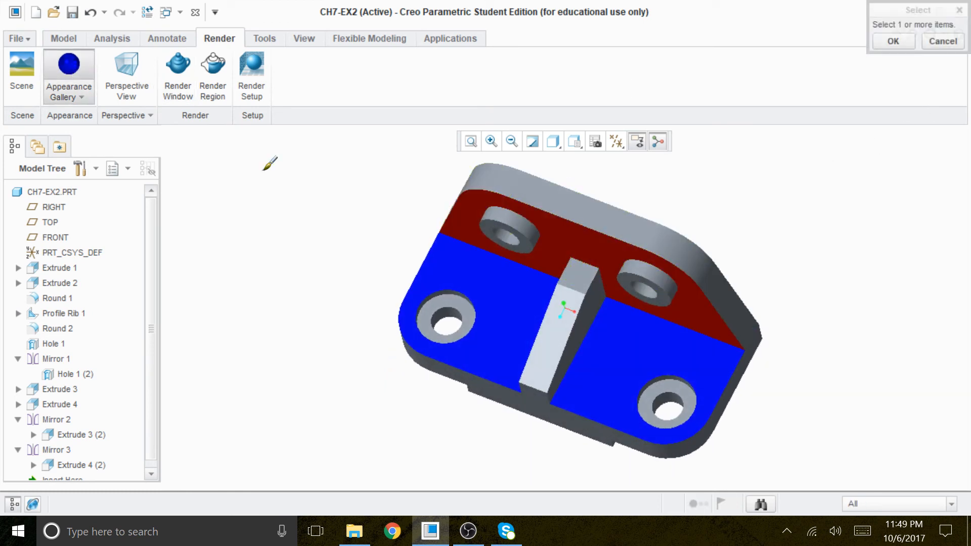
{"action": "left_click", "coordinate": [597, 212]}
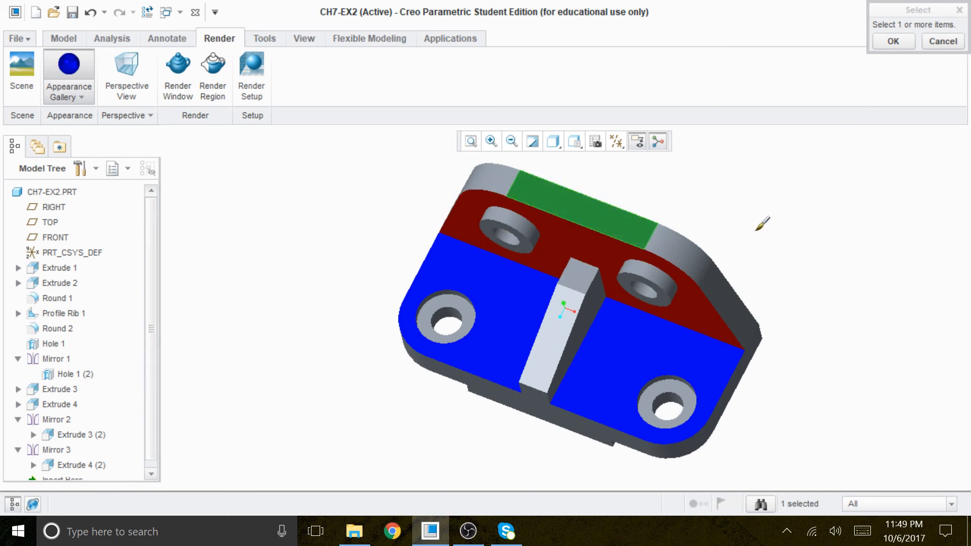
{"action": "left_click", "coordinate": [691, 247], "text": "ctrl"}
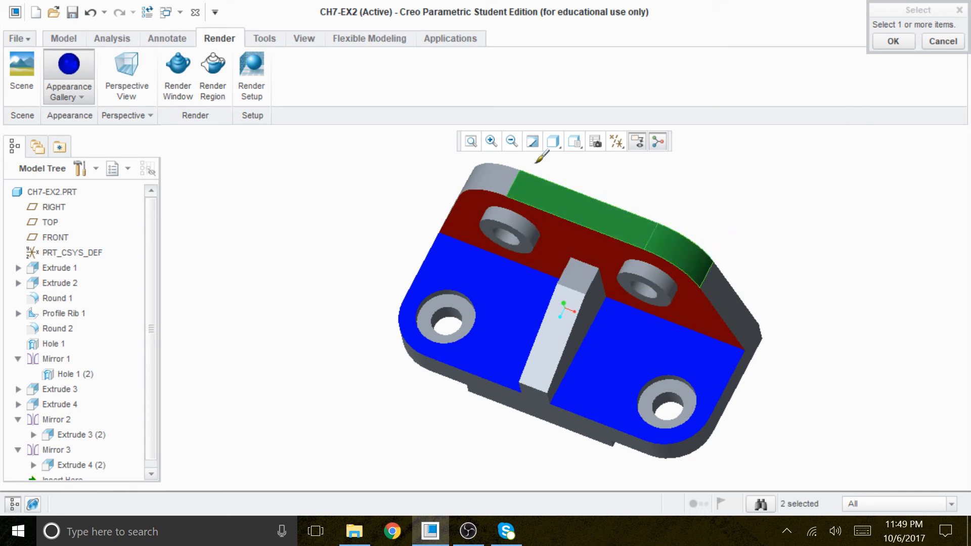
{"action": "left_click", "coordinate": [491, 171], "text": "ctrl"}
{"action": "left_click", "coordinate": [886, 40]}
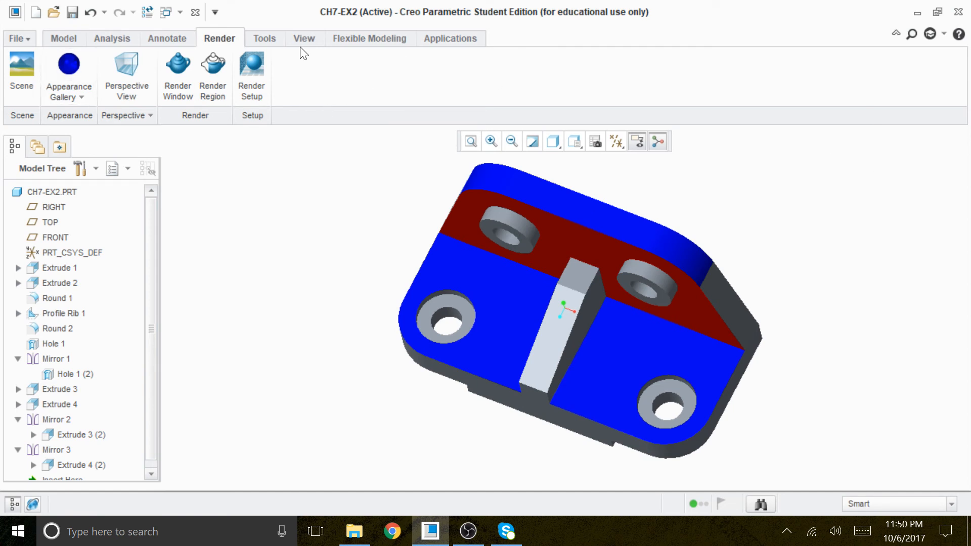
- Undo the last two mirror features and redo them
{"action": "left_click", "coordinate": [91, 14]}
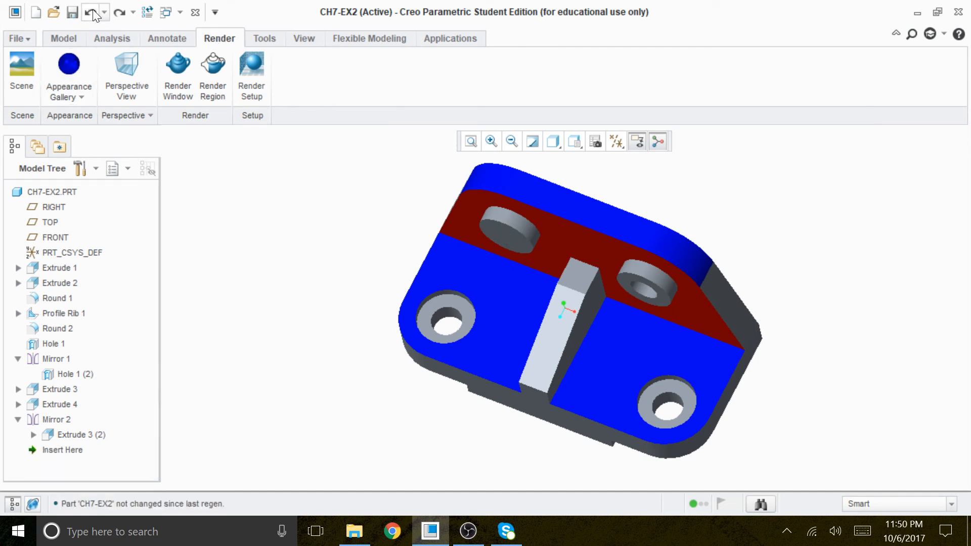
{"action": "left_click", "coordinate": [92, 14]}
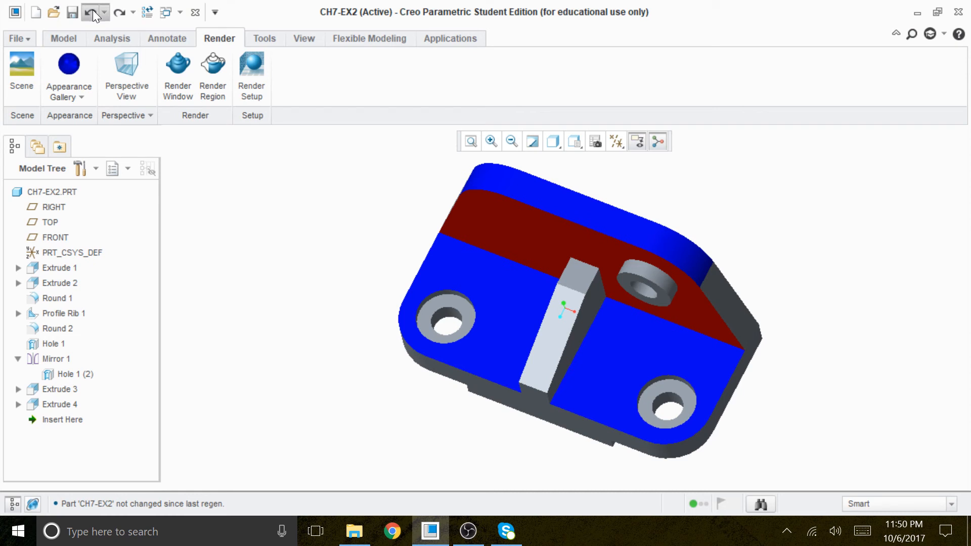
{"action": "left_click", "coordinate": [93, 11]}
{"action": "left_click", "coordinate": [124, 13]}
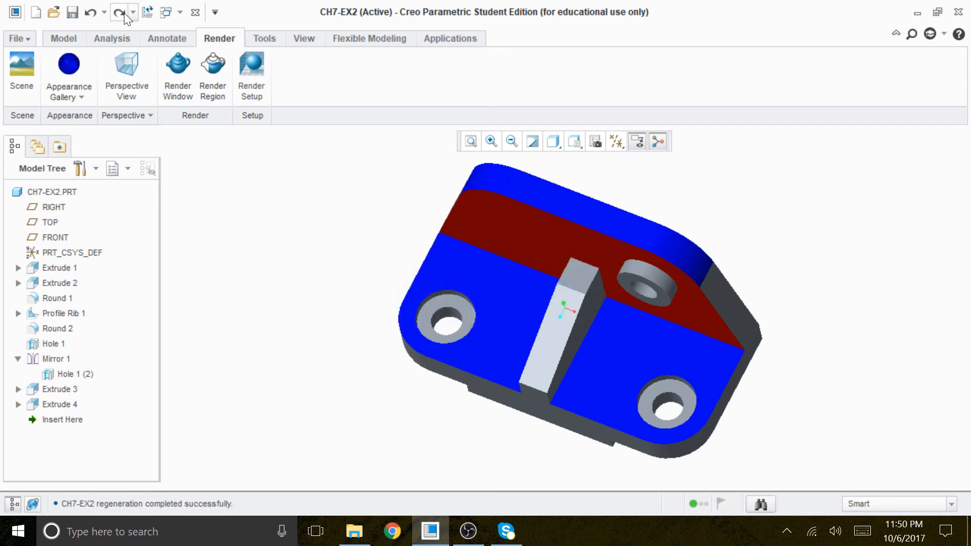
{"action": "left_click", "coordinate": [123, 13]}
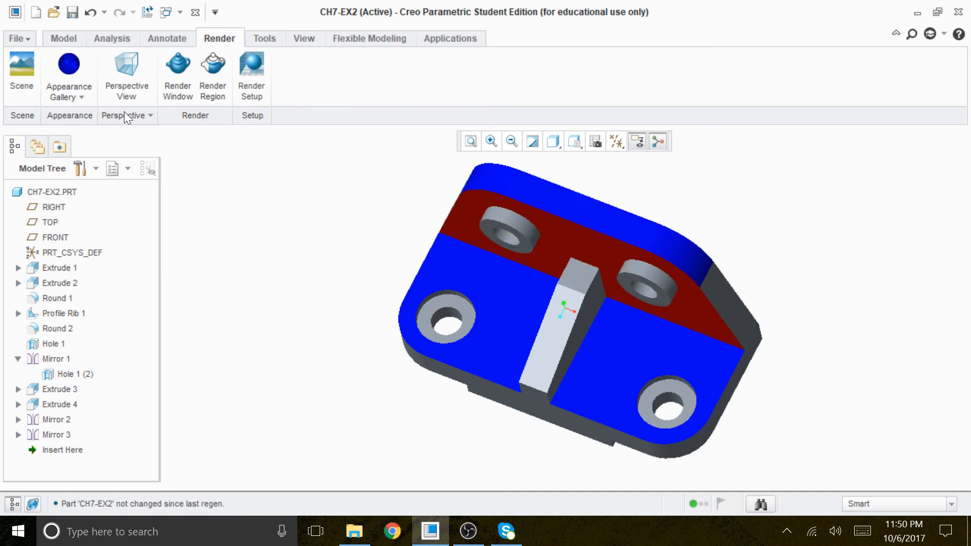
- Apply the green appearance to the two rounded corner faces at the top of the upright plate
{"action": "left_click", "coordinate": [75, 96]}
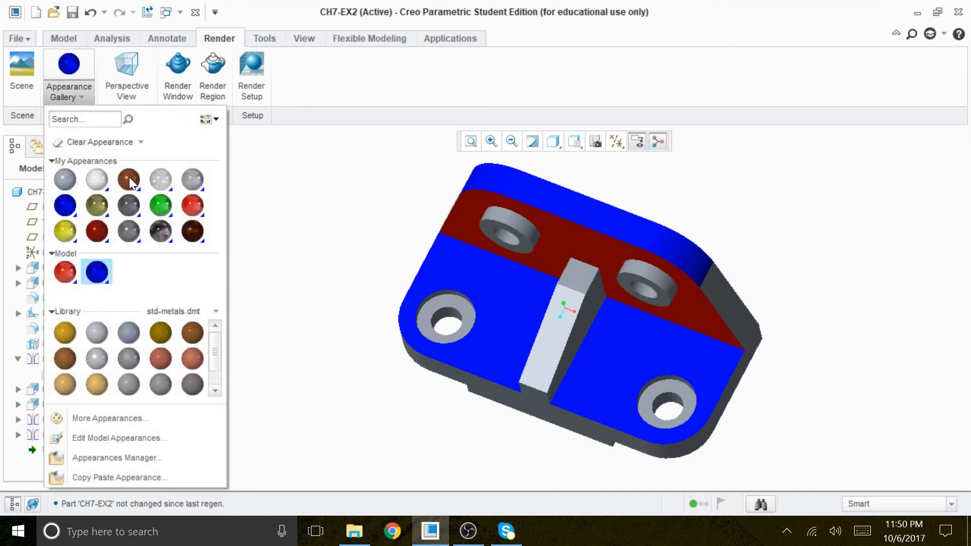
{"action": "left_click", "coordinate": [160, 205]}
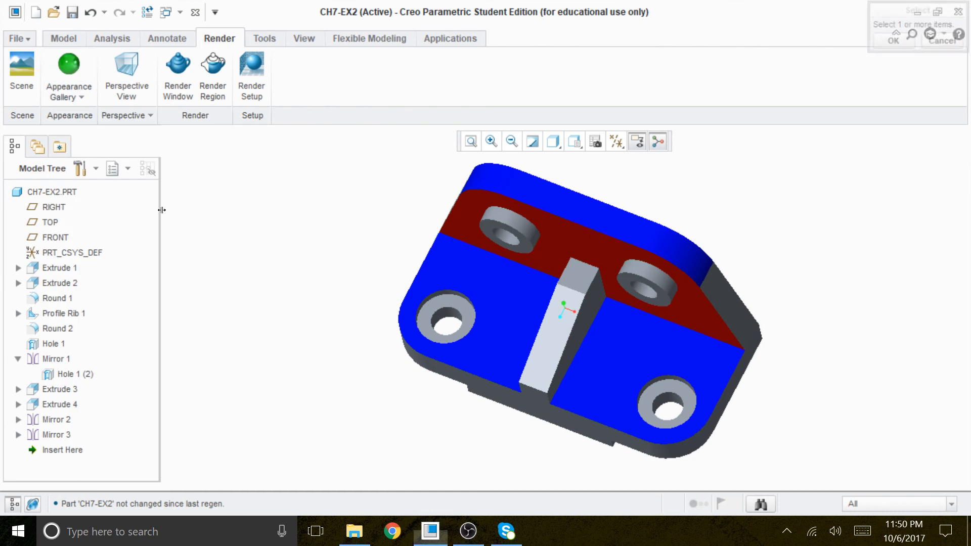
{"action": "left_click", "coordinate": [697, 253]}
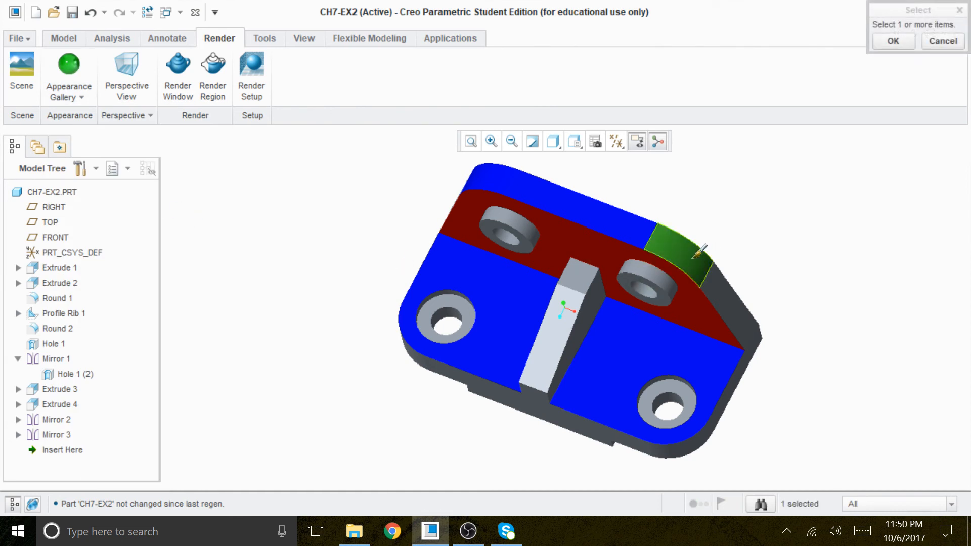
{"action": "left_click", "coordinate": [503, 175], "text": "ctrl"}
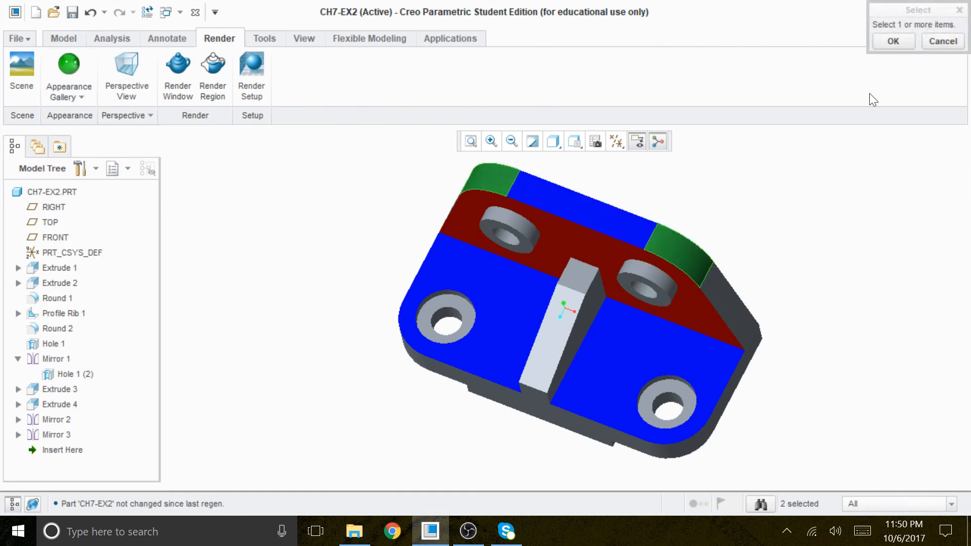
{"action": "left_click", "coordinate": [892, 41]}
- Apply the dark brown textured appearance to the front face of the stepped base
{"action": "mouse_move", "coordinate": [867, 234]}
{"action": "middle_mouse_down"}
{"action": "mouse_move", "coordinate": [882, 172]}
{"action": "mouse_move", "coordinate": [878, 191]}
{"action": "mouse_move", "coordinate": [886, 182]}
{"action": "mouse_move", "coordinate": [867, 186]}
{"action": "middle_mouse_up"}
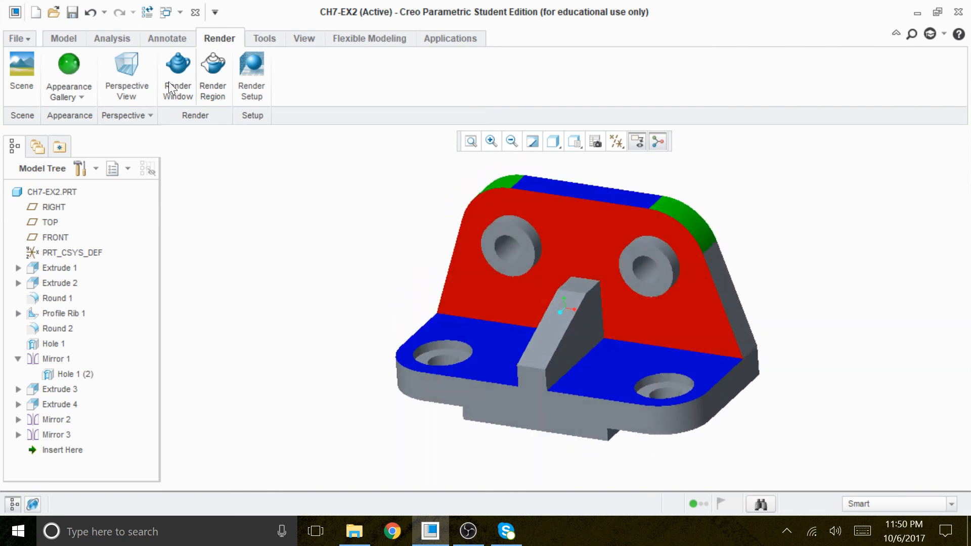
{"action": "left_click", "coordinate": [89, 98]}
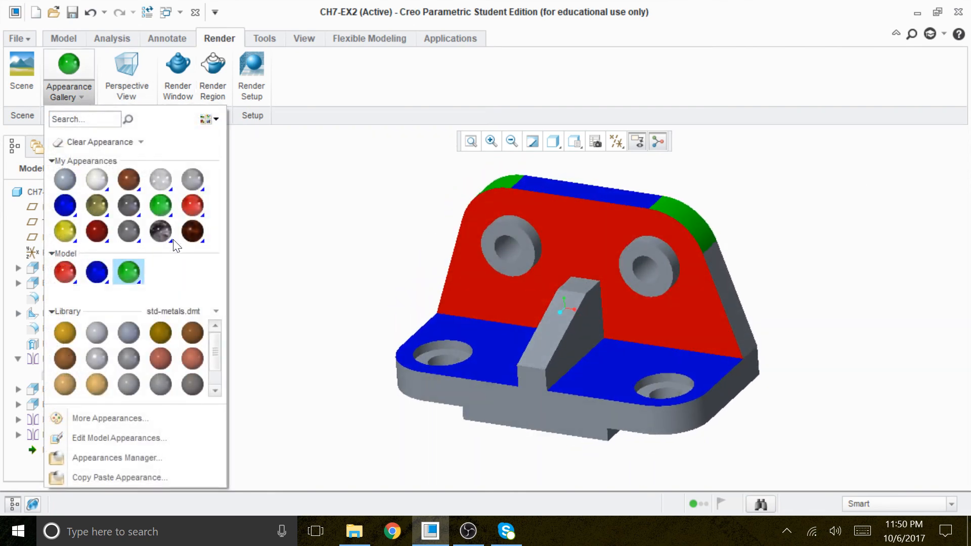
{"action": "left_click", "coordinate": [189, 235]}
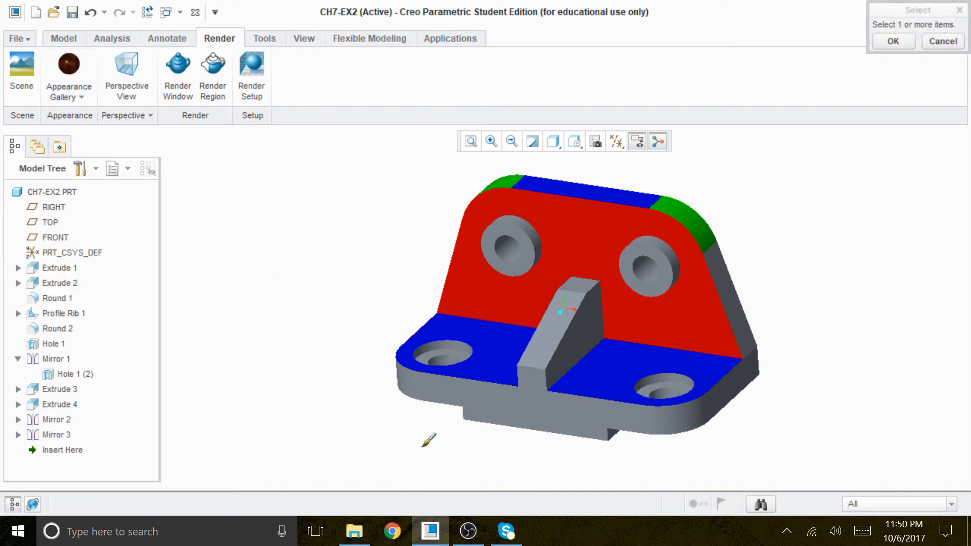
{"action": "left_click", "coordinate": [531, 400]}
{"action": "left_click", "coordinate": [893, 41]}
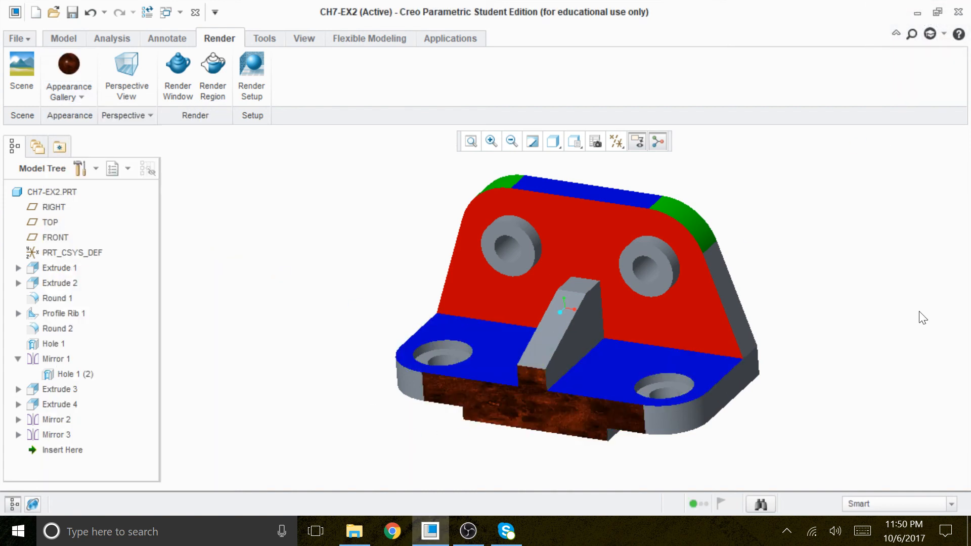
- Apply the lighter brown appearance to the two rounded front corner faces of the base
{"action": "mouse_move", "coordinate": [919, 309]}
{"action": "middle_mouse_down"}
{"action": "mouse_move", "coordinate": [895, 284]}
{"action": "mouse_move", "coordinate": [894, 292]}
{"action": "middle_mouse_up"}
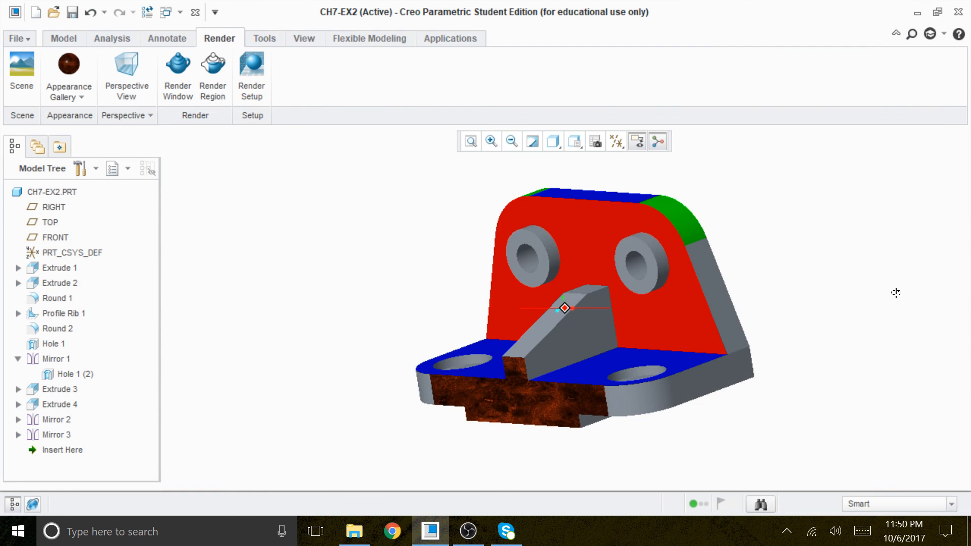
{"action": "left_click", "coordinate": [85, 96]}
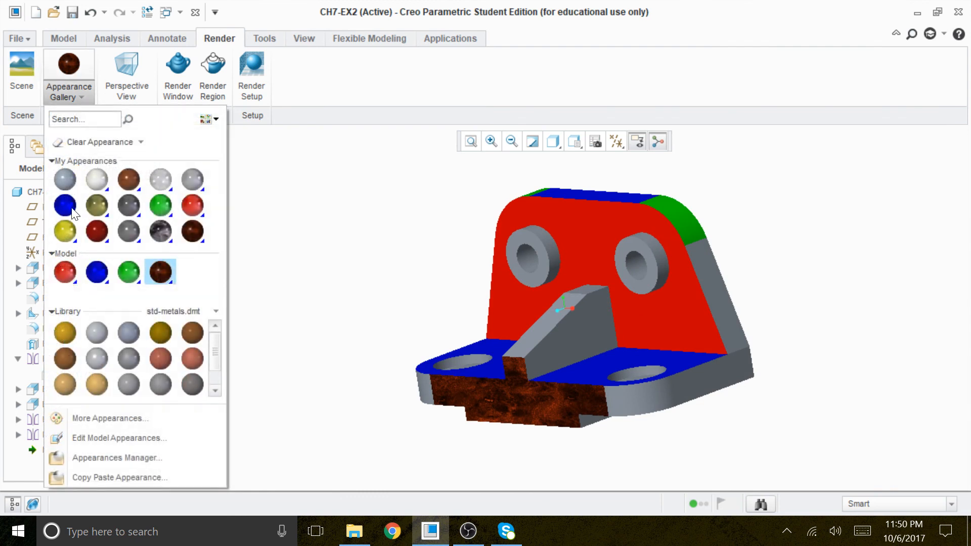
{"action": "left_click", "coordinate": [132, 183]}
{"action": "left_click", "coordinate": [650, 386]}
{"action": "middle_click_drag", "start_coordinate": [683, 439], "coordinate": [758, 423]}
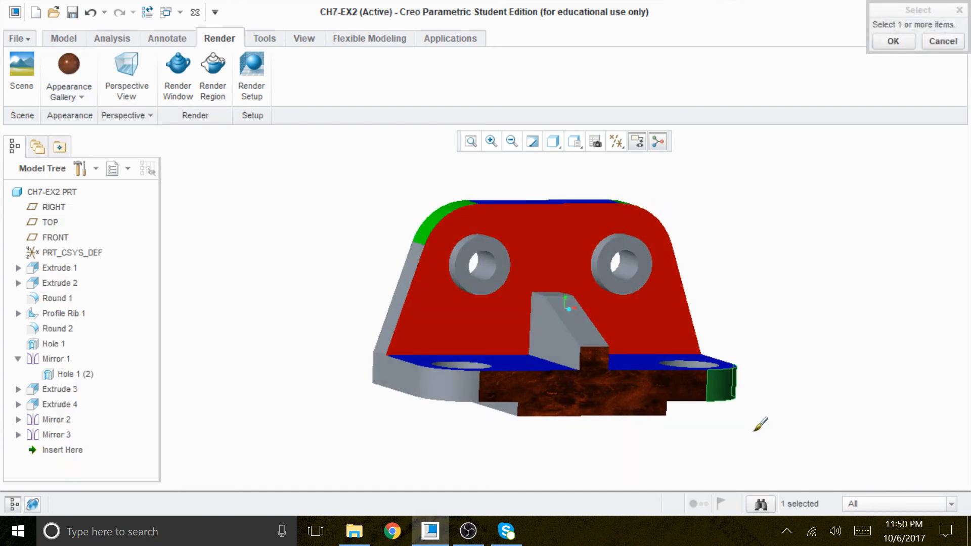
{"action": "left_click", "coordinate": [464, 373], "text": "ctrl"}
{"action": "left_click", "coordinate": [893, 41]}
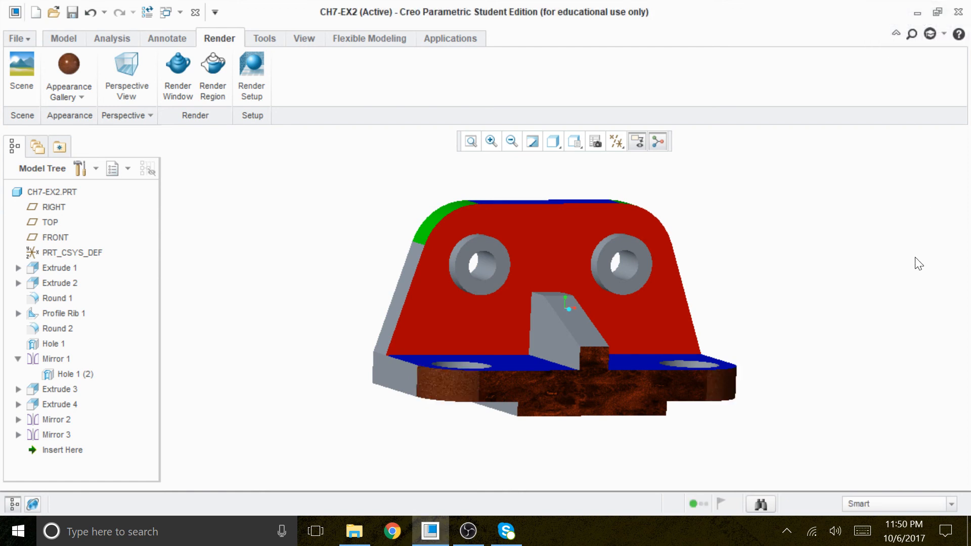
- Recolor the two rounded front corner faces of the base with the yellow appearance
{"action": "mouse_move", "coordinate": [308, 258]}
{"action": "middle_mouse_down"}
{"action": "mouse_move", "coordinate": [243, 258]}
{"action": "mouse_move", "coordinate": [172, 222]}
{"action": "middle_mouse_up"}
{"action": "left_click", "coordinate": [83, 98]}
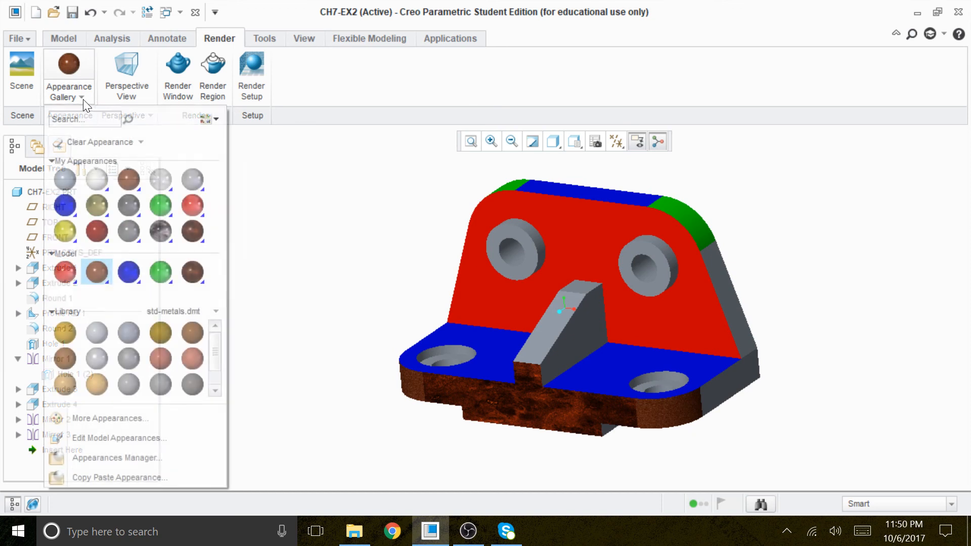
{"action": "left_click", "coordinate": [64, 232]}
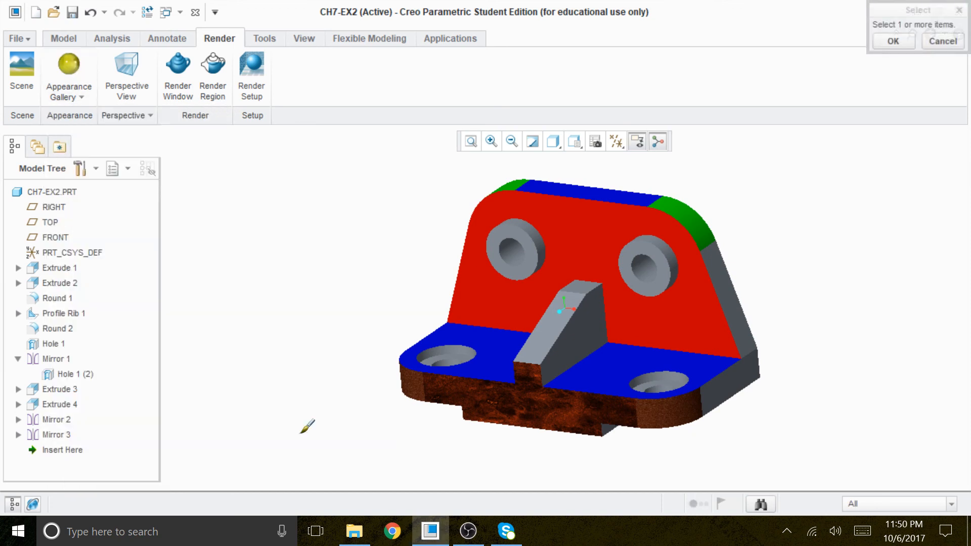
{"action": "left_click", "coordinate": [689, 398]}
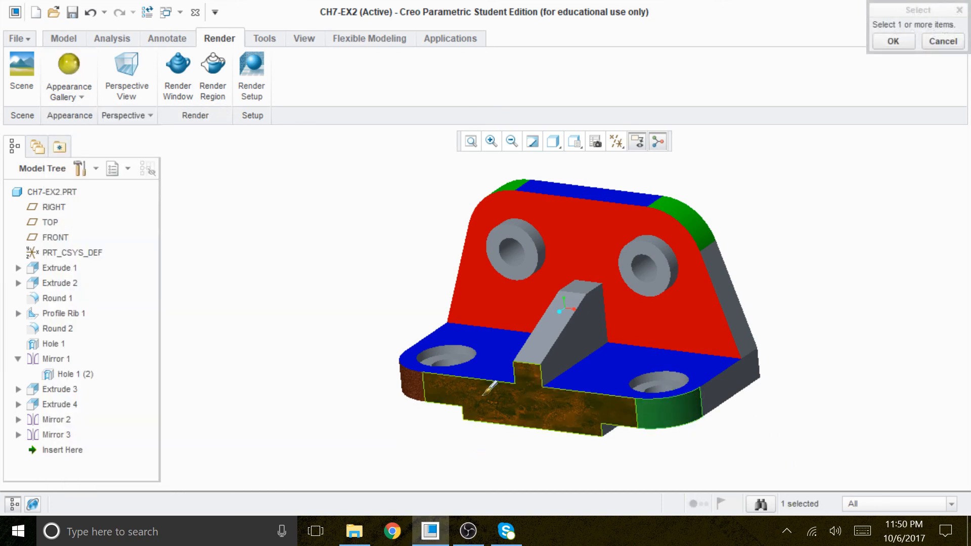
{"action": "left_click", "coordinate": [412, 377], "text": "ctrl"}
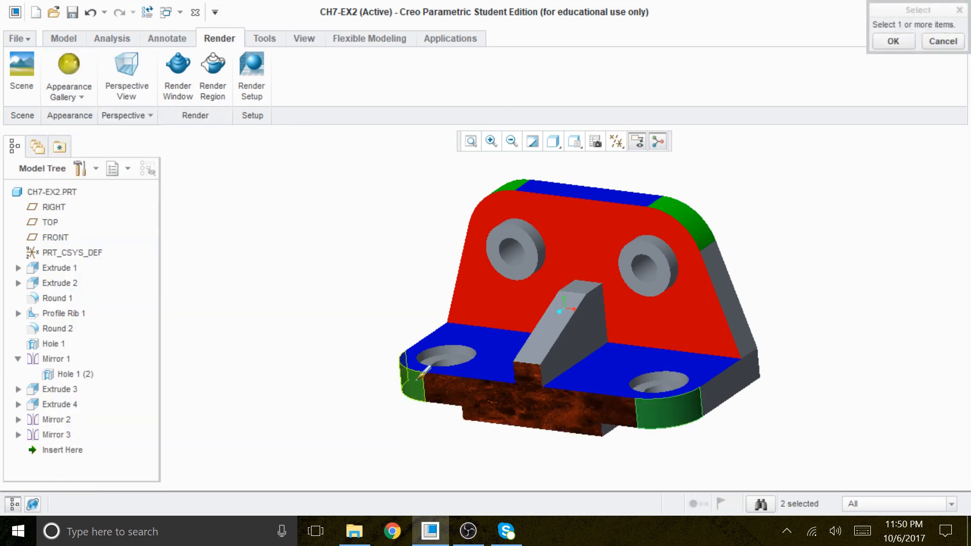
{"action": "left_click", "coordinate": [893, 40]}
{"action": "mouse_move", "coordinate": [866, 289]}
{"action": "middle_mouse_down"}
{"action": "mouse_move", "coordinate": [893, 262]}
{"action": "mouse_move", "coordinate": [882, 249]}
{"action": "mouse_move", "coordinate": [856, 243]}
{"action": "mouse_move", "coordinate": [857, 268]}
{"action": "mouse_move", "coordinate": [852, 256]}
{"action": "mouse_move", "coordinate": [847, 271]}
{"action": "mouse_move", "coordinate": [855, 279]}
{"action": "middle_mouse_up"}
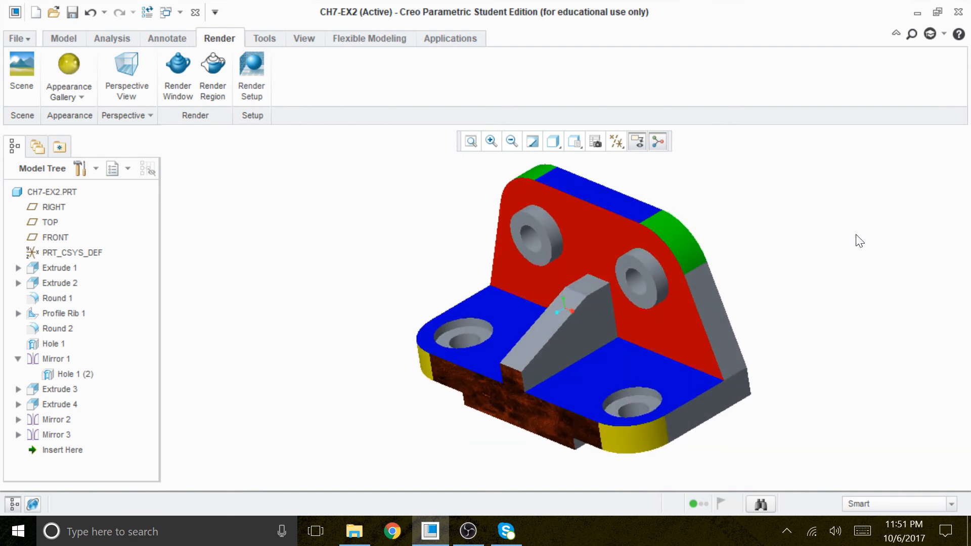